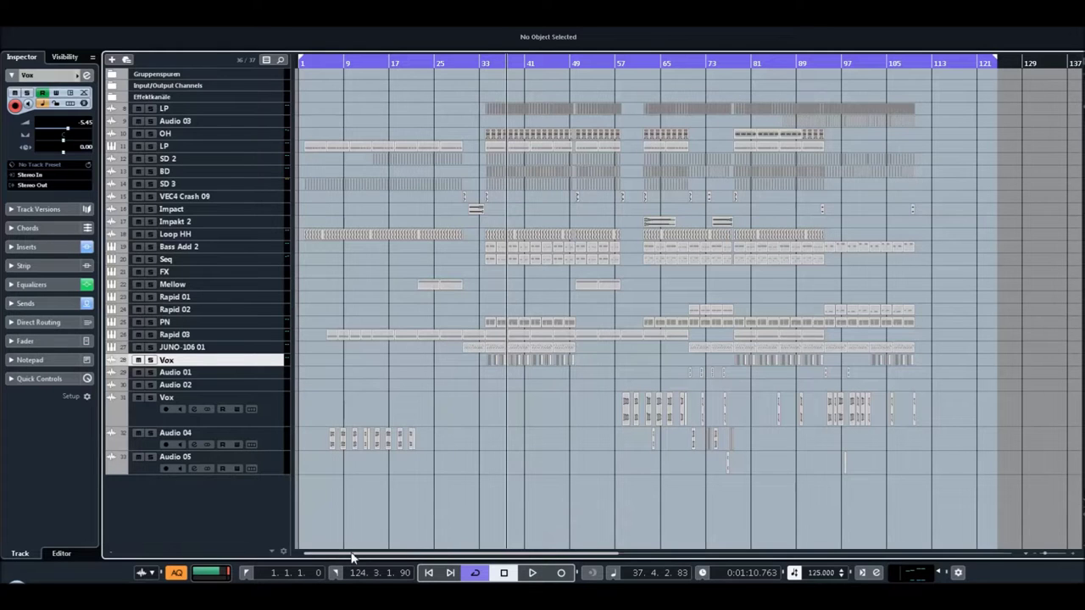
# Examine the arrangement around bar 33, and show the timeline from bar 1
pyautogui.click(484, 68)
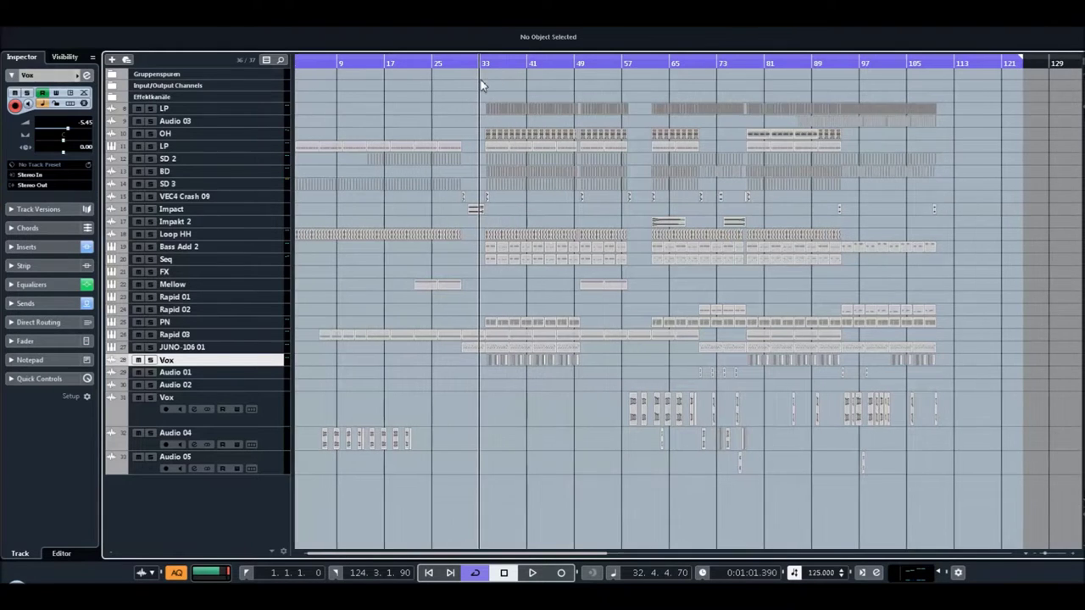
pyautogui.press('h')
pyautogui.press('h')
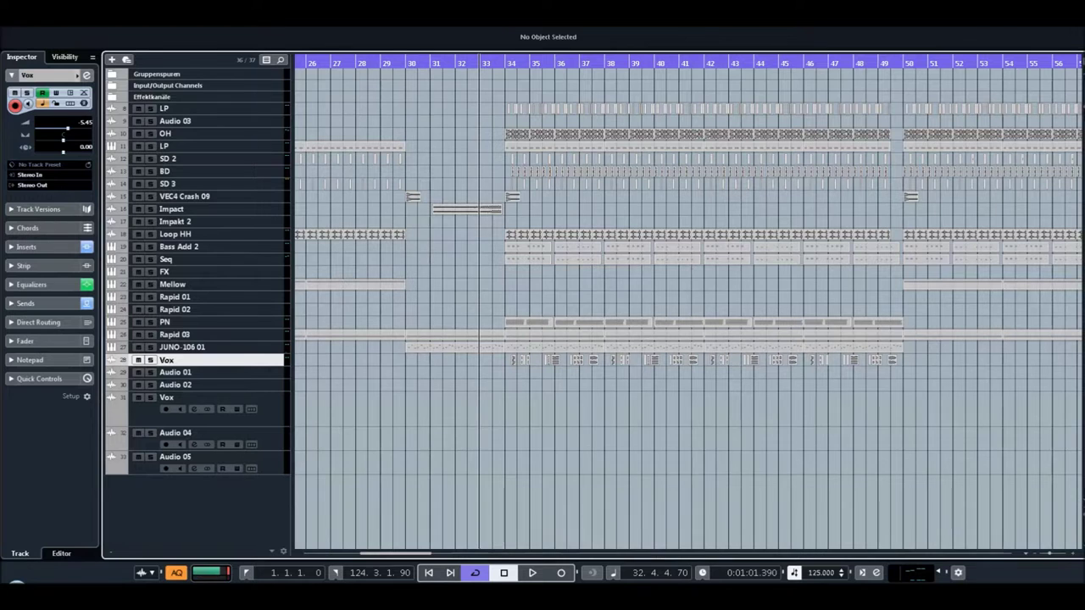
pyautogui.press('g')
pyautogui.press('g')
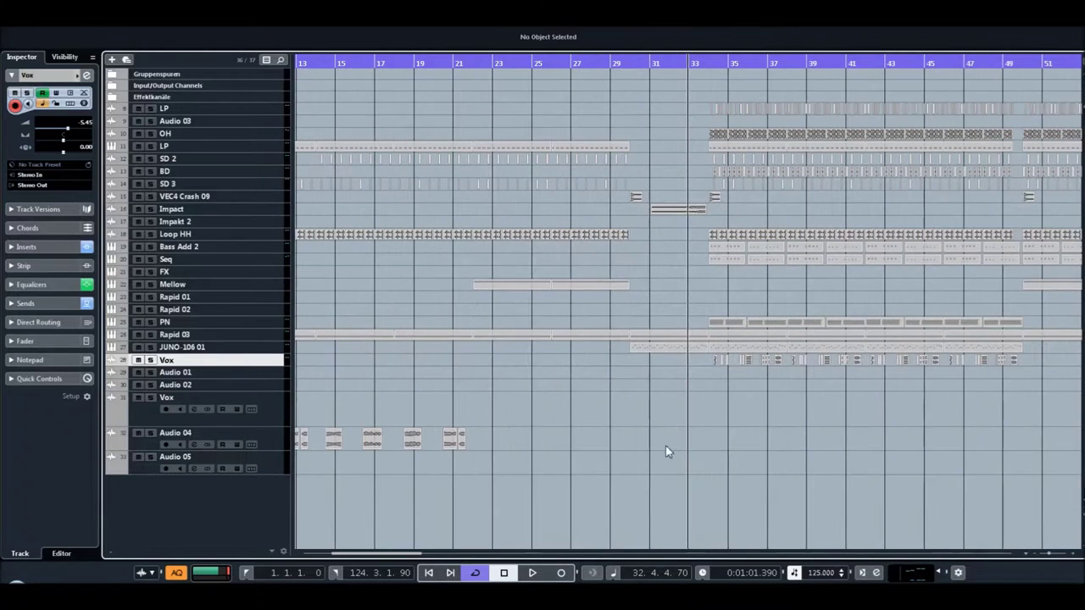
pyautogui.moveTo(375, 560); pyautogui.dragTo(347, 561)
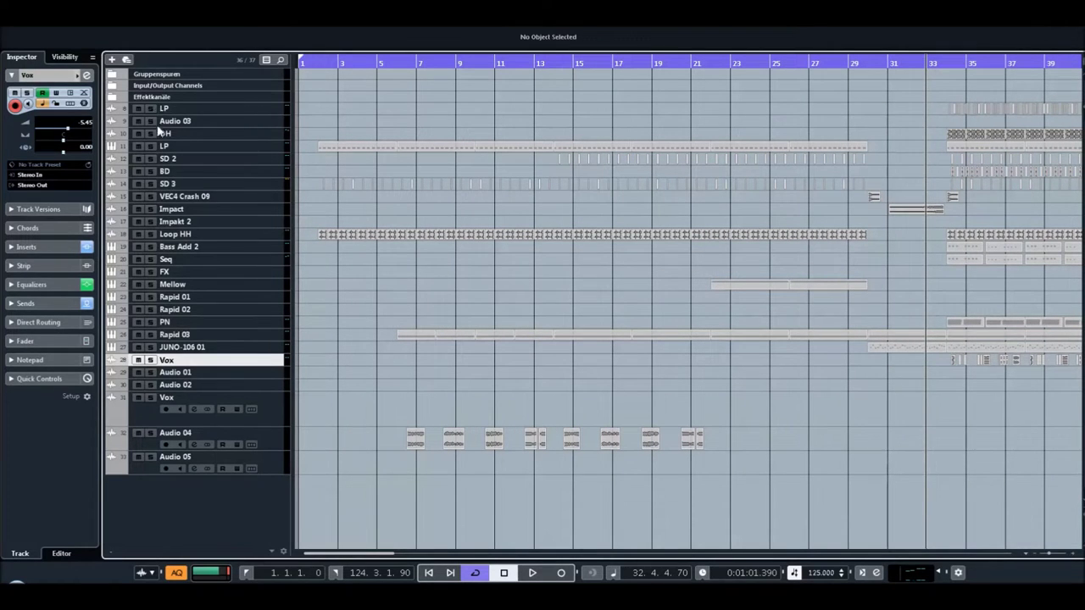
# Select LP track 11 and place the playback position at bar 2, where its part begins
pyautogui.click(188, 150)
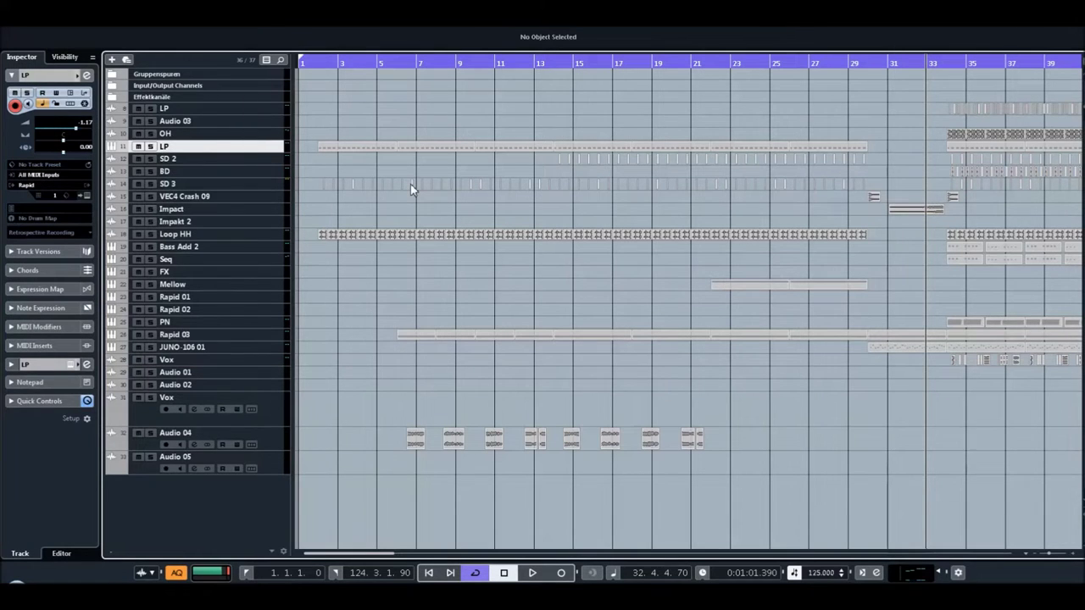
pyautogui.click(321, 72)
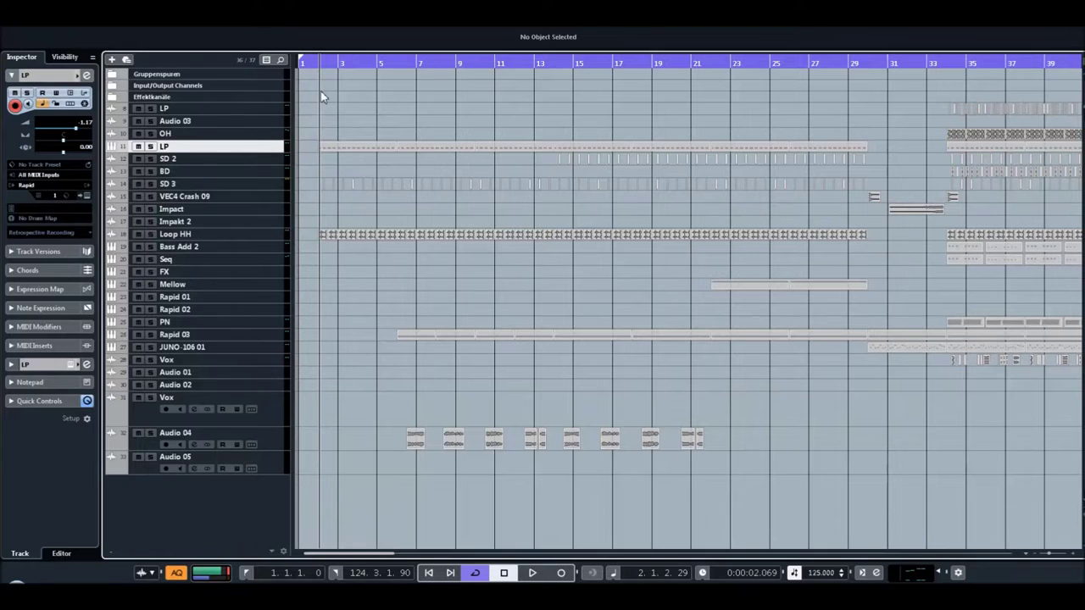
pyautogui.moveTo(316, 67)
pyautogui.mouseDown()
pyautogui.moveTo(327, 73)
pyautogui.moveTo(322, 86)
pyautogui.moveTo(322, 75)
pyautogui.mouseUp()
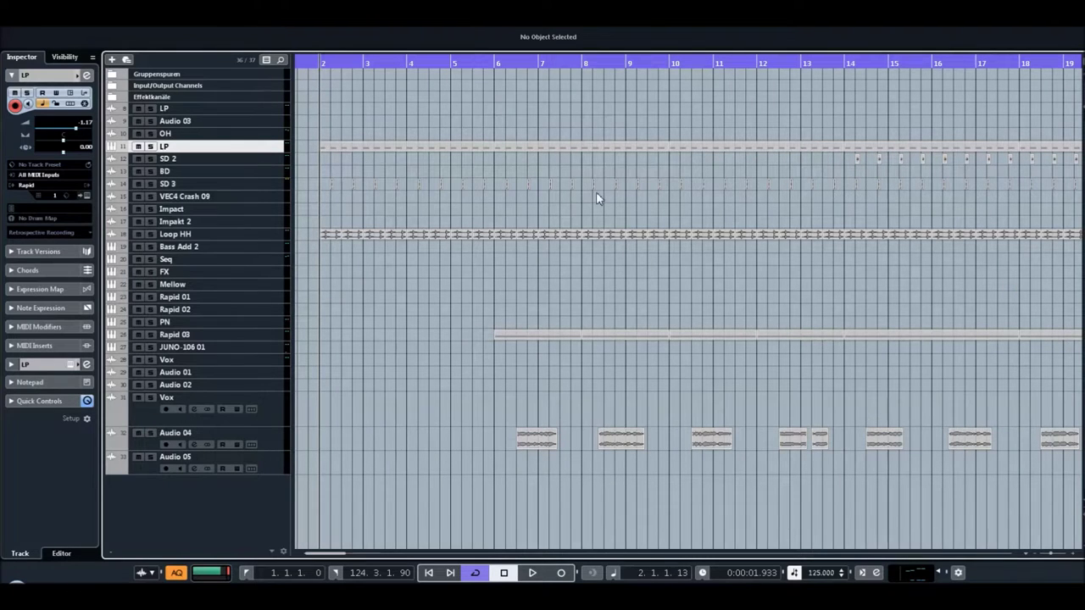
# Place the playback position near bar 6 and survey the arrangement through the sections up to about bar 105
pyautogui.click(1050, 555)
pyautogui.click(409, 69)
pyautogui.moveTo(363, 555); pyautogui.dragTo(392, 554)
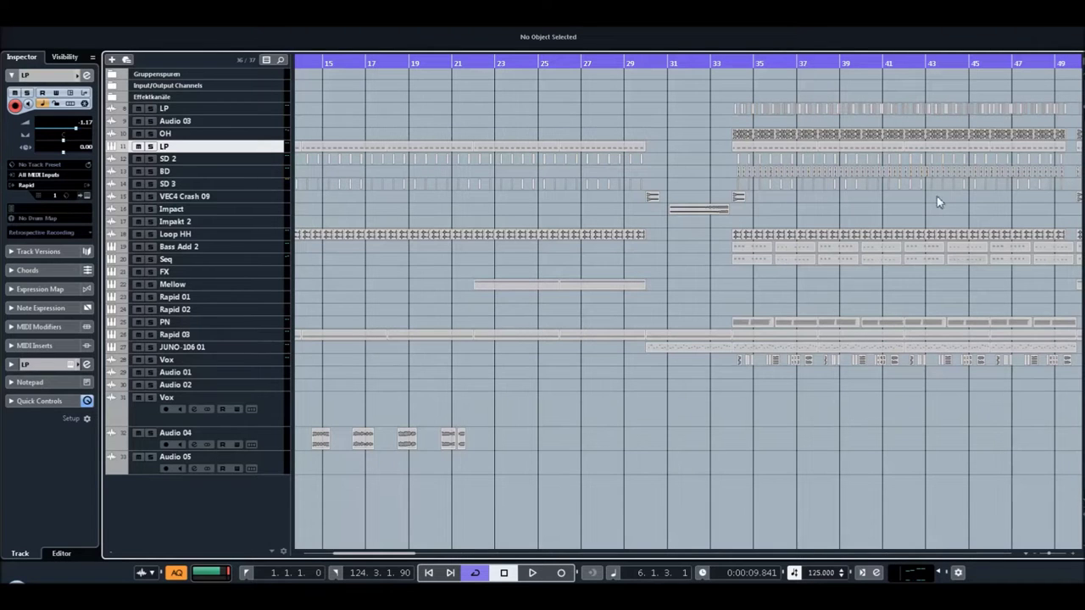
pyautogui.moveTo(408, 561); pyautogui.dragTo(457, 560)
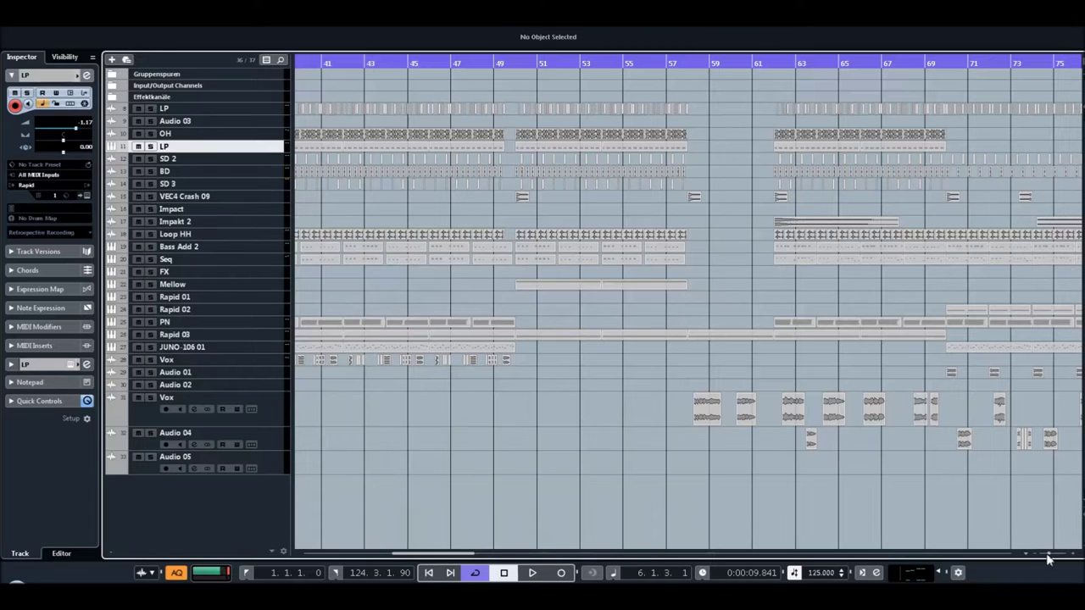
pyautogui.moveTo(1049, 557); pyautogui.dragTo(1047, 557)
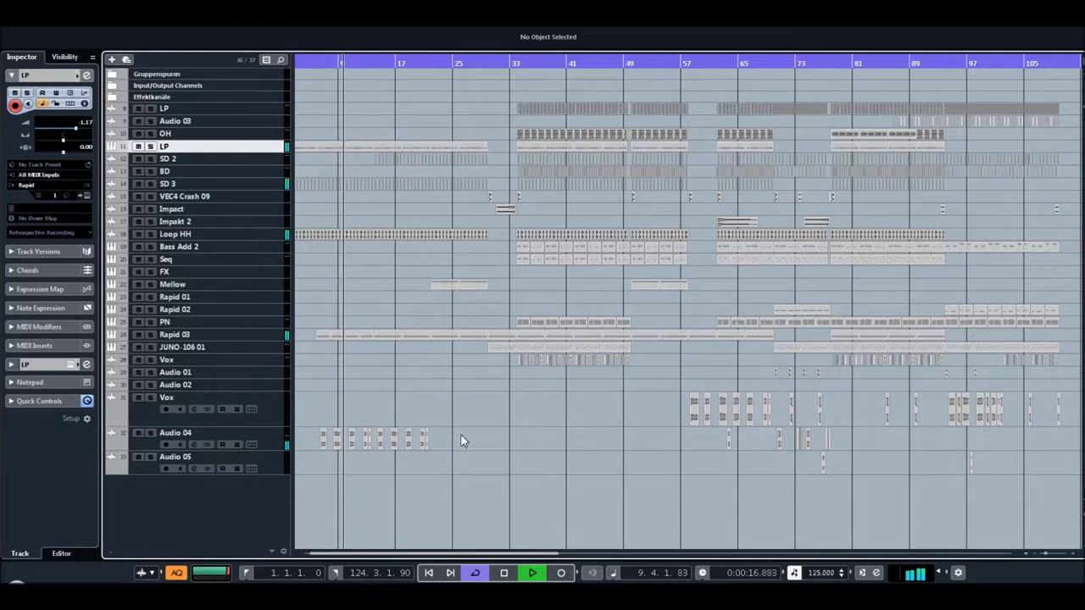
# Rename the Audio 04 track to "Voc Male"
pyautogui.doubleClick(175, 434)
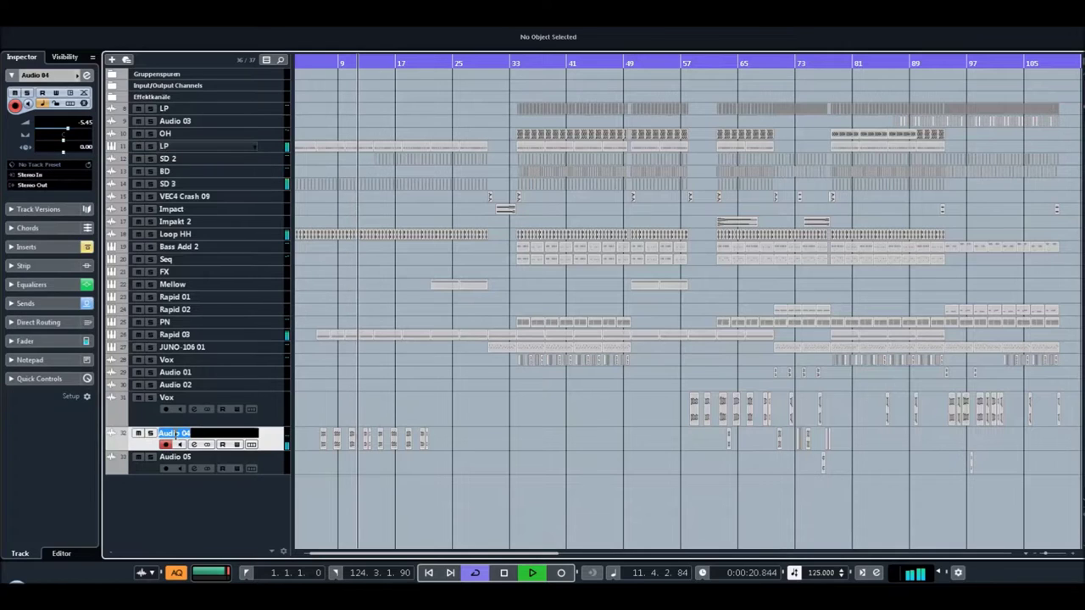
pyautogui.write('Vo')
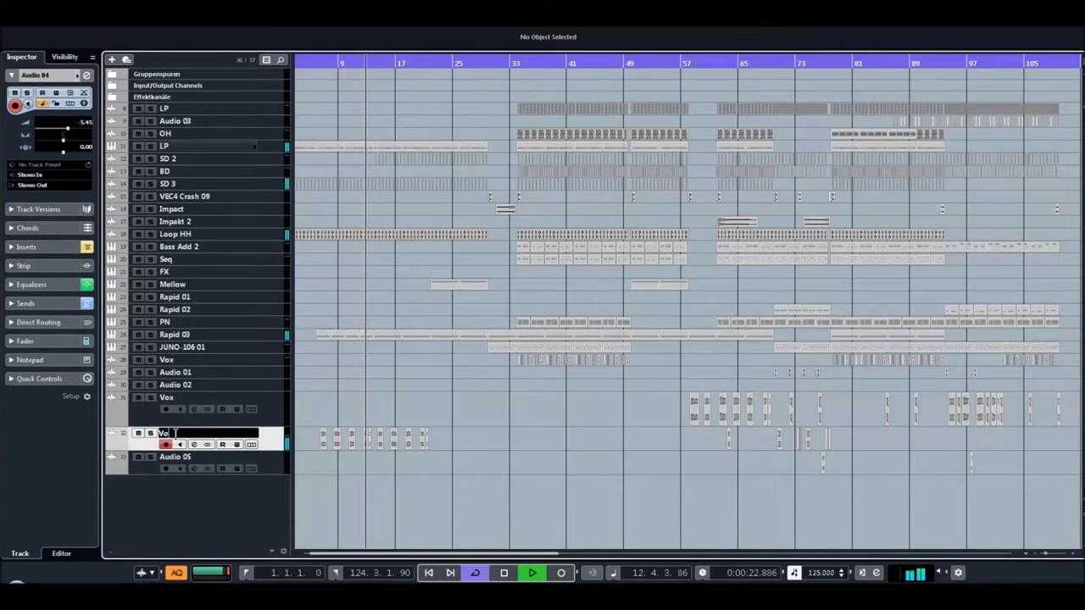
pyautogui.write('c')
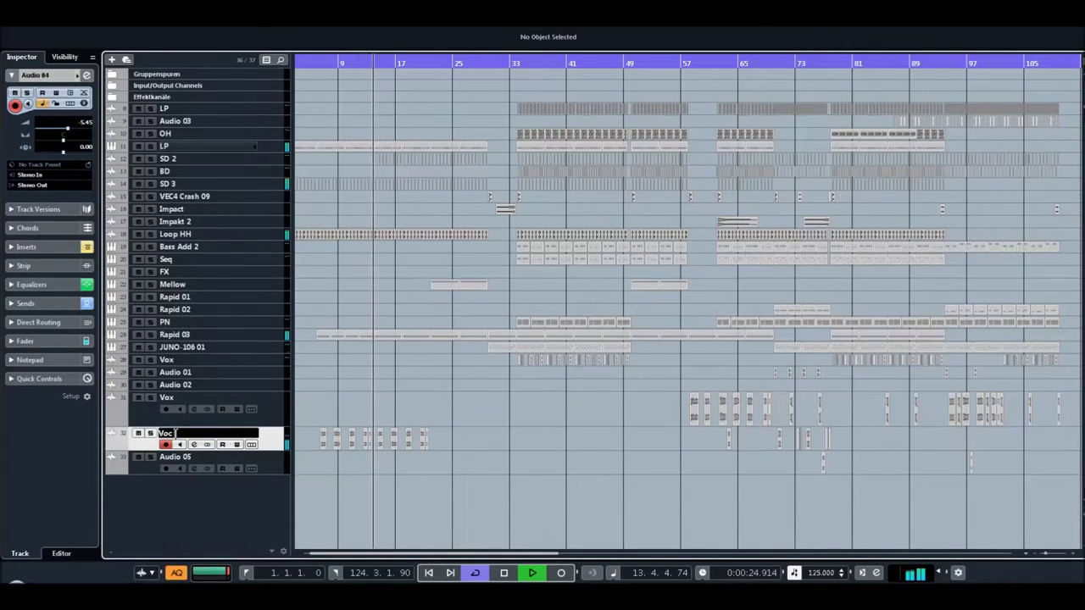
pyautogui.write(' Male')
pyautogui.press('Return')
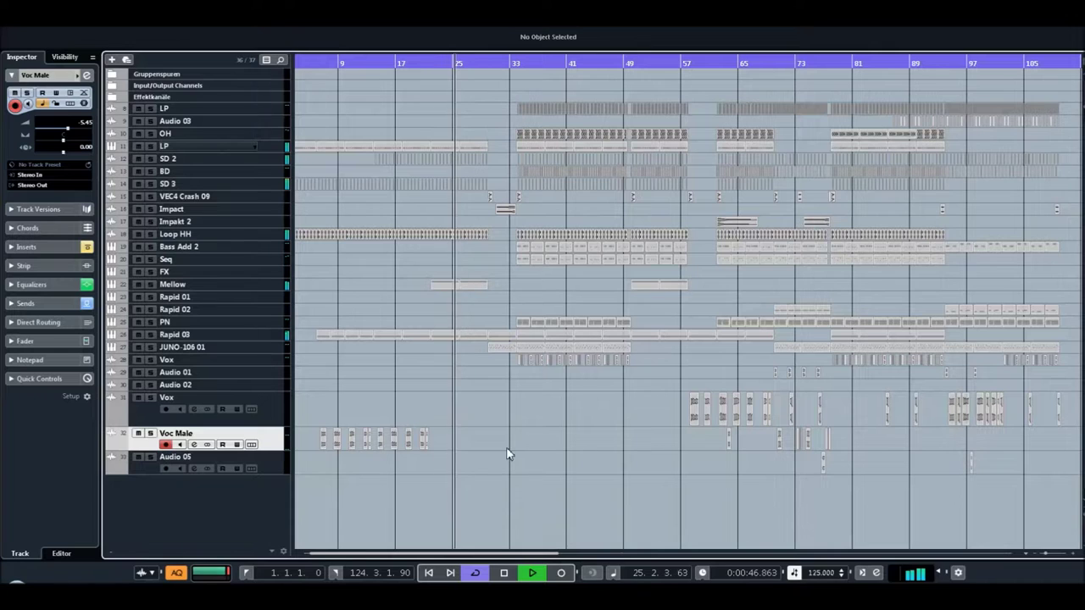
# Stop playback and reposition it at bar 30, where the JUNO-106 01 part begins, to hear the break
pyautogui.press('space')
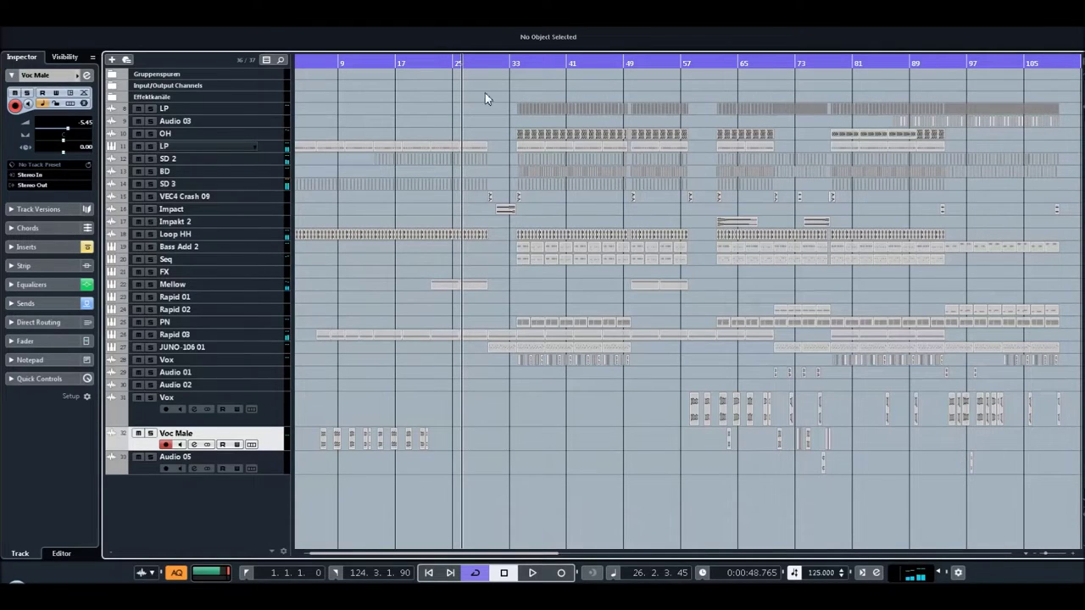
pyautogui.click(502, 68)
pyautogui.press('h')
pyautogui.press('h')
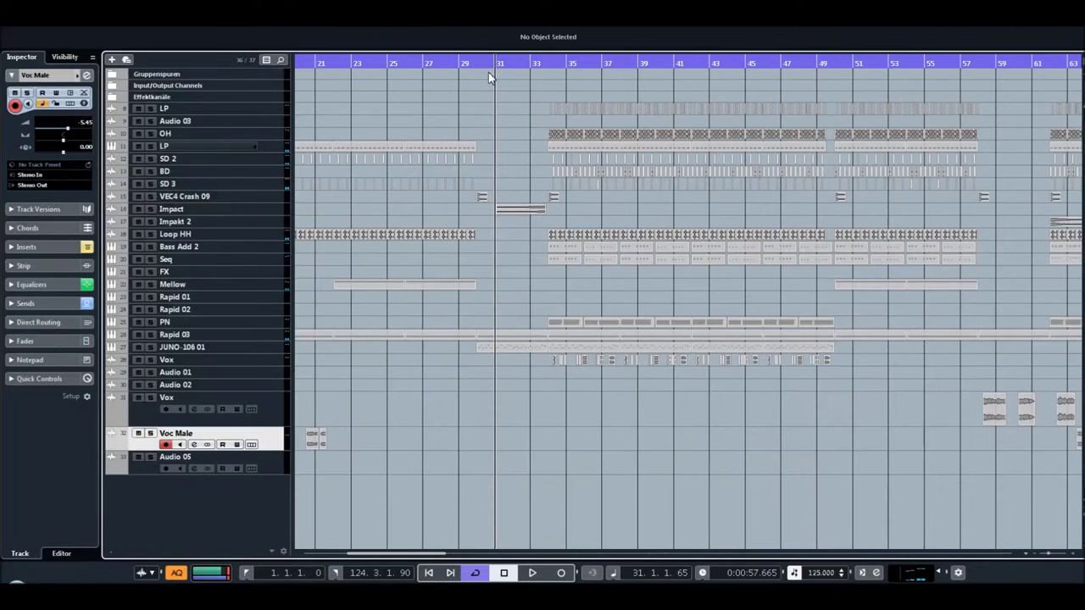
pyautogui.click(487, 71)
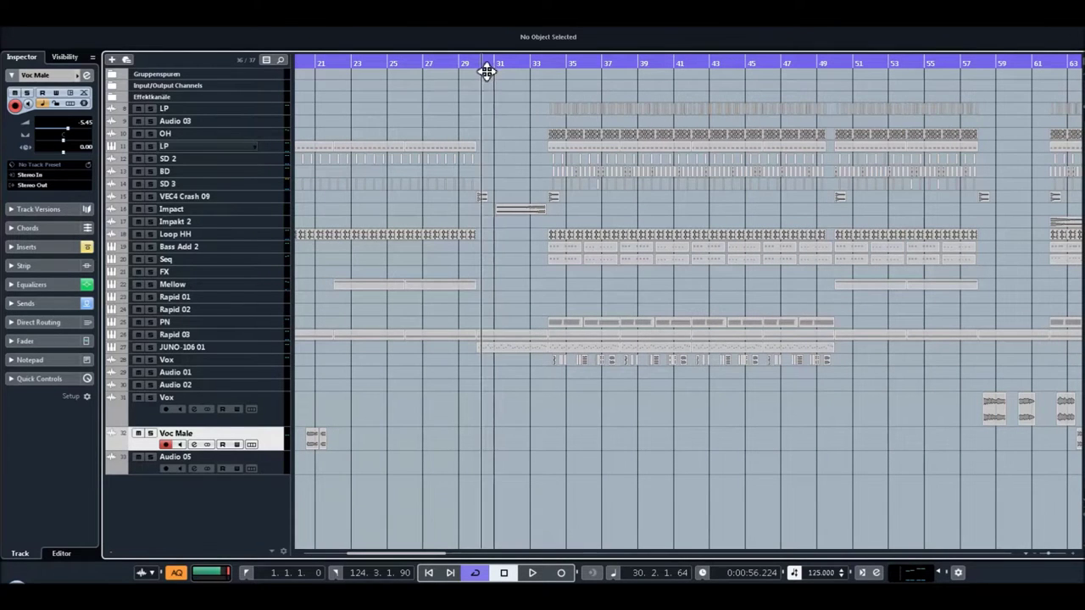
pyautogui.click(477, 70)
pyautogui.moveTo(480, 71); pyautogui.dragTo(475, 81)
pyautogui.click(487, 71)
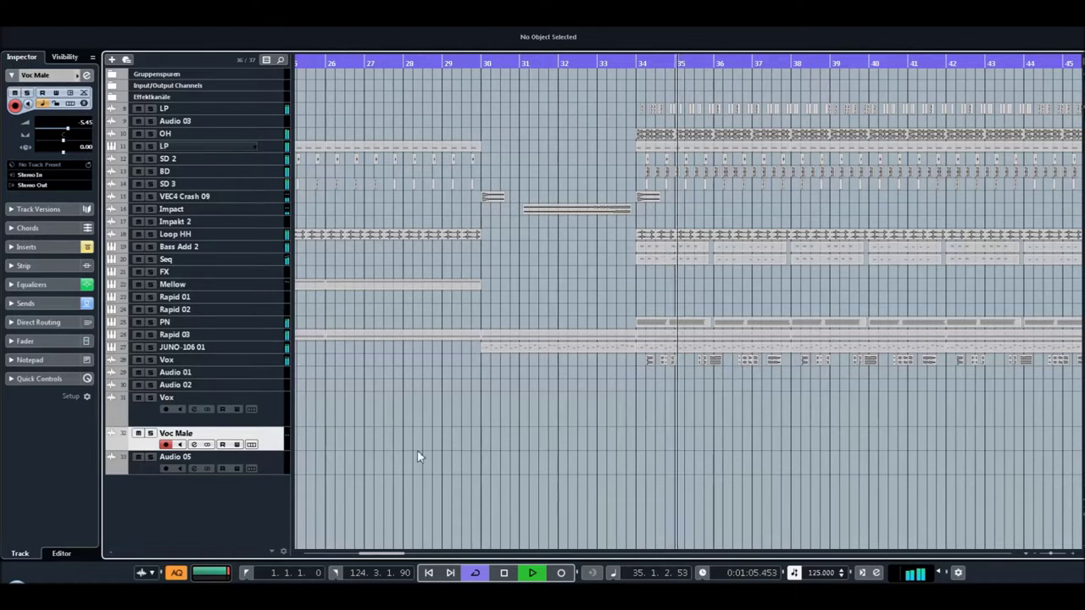
# Follow the playing section from bar 34, look ahead to the vocal clips after bar 58, and stop playback
pyautogui.moveTo(386, 556); pyautogui.dragTo(410, 556)
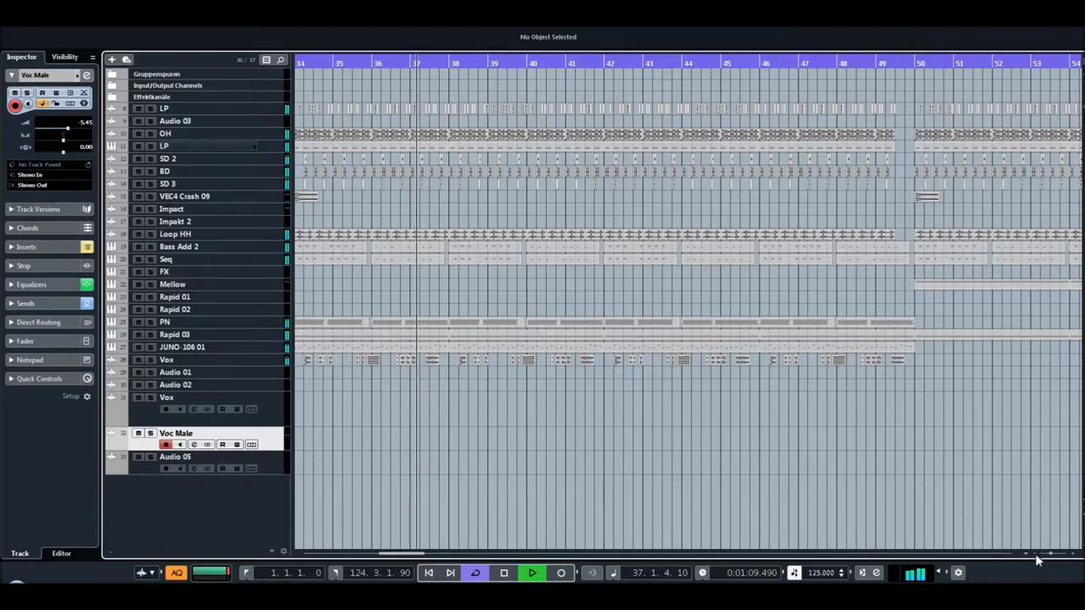
pyautogui.press('g')
pyautogui.press('g')
pyautogui.press('g')
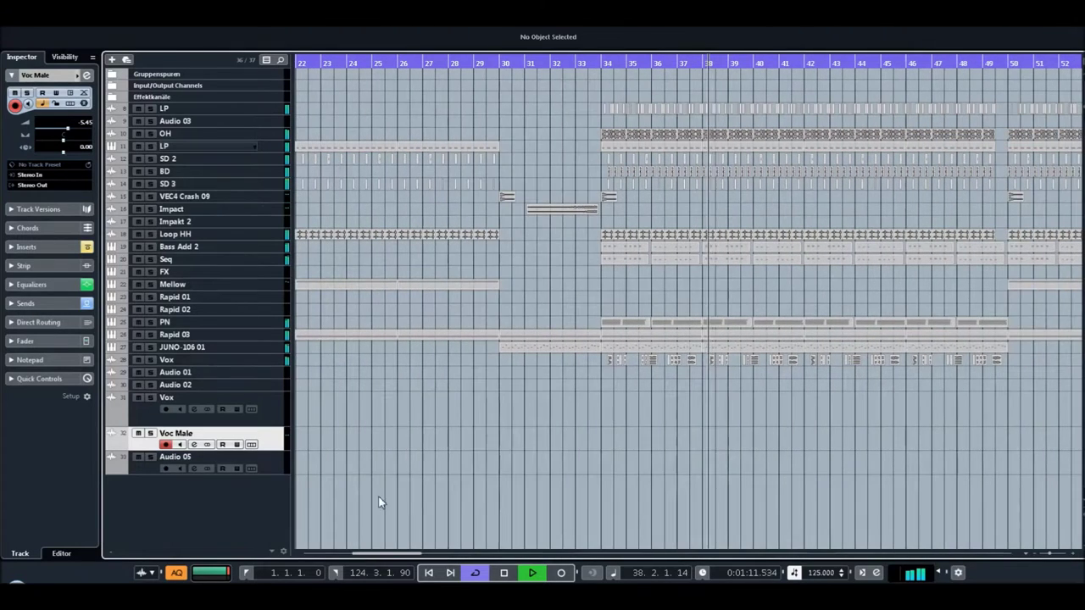
pyautogui.moveTo(395, 556); pyautogui.dragTo(444, 549)
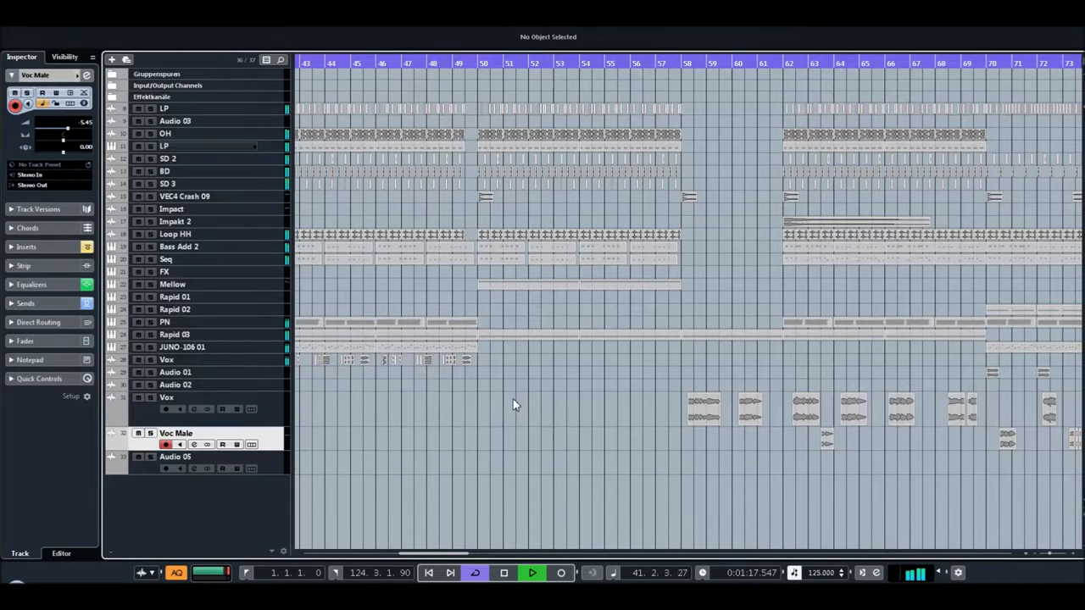
pyautogui.press('space')
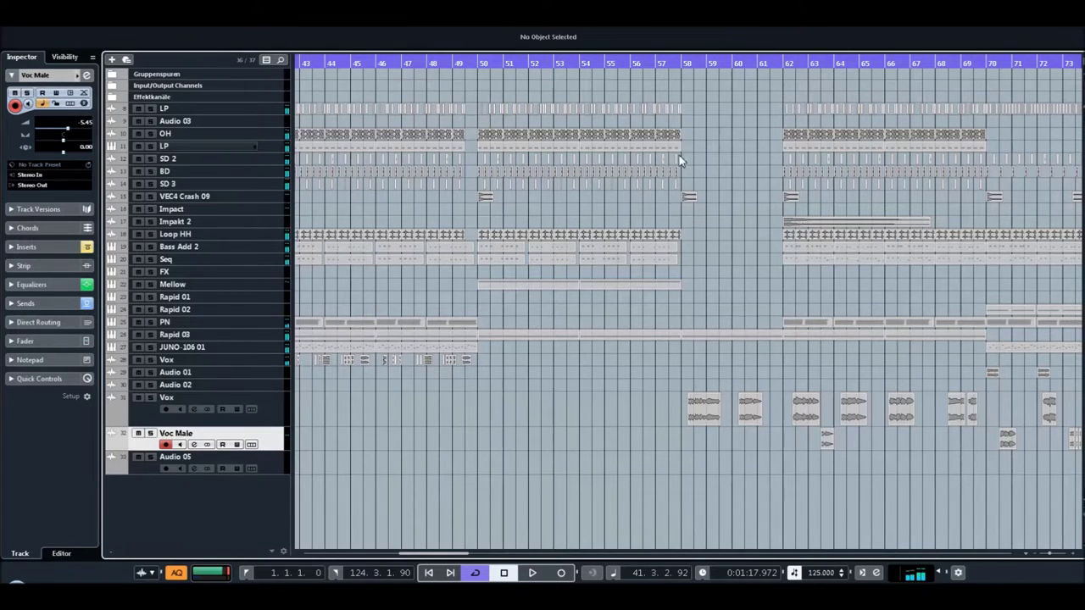
# Play the song from just before bar 58, follow the vocal sections along the timeline, and stop around bar 80
pyautogui.click(685, 67)
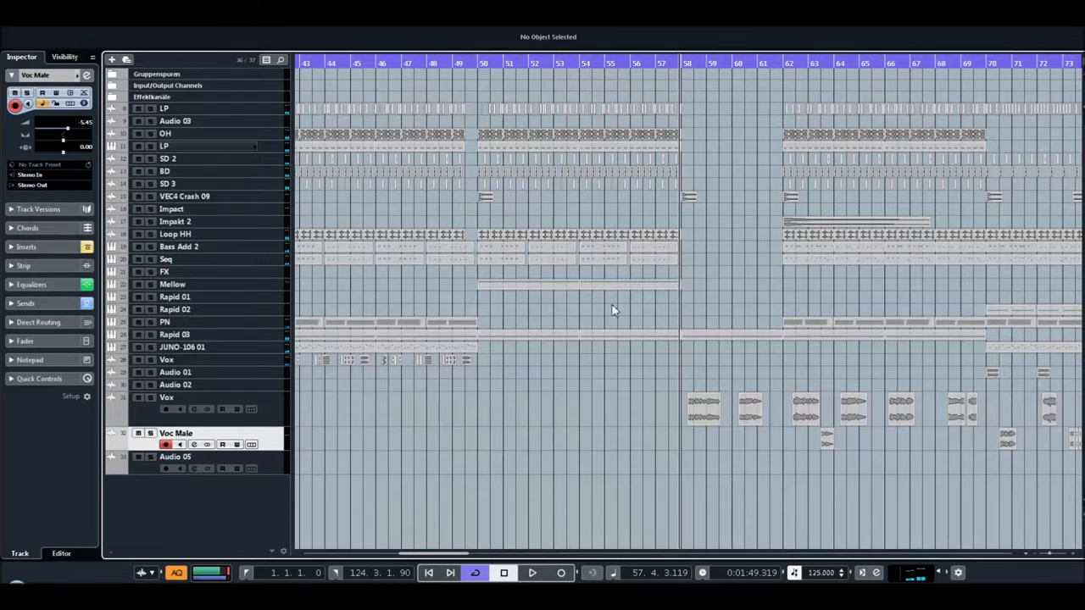
pyautogui.click(681, 65)
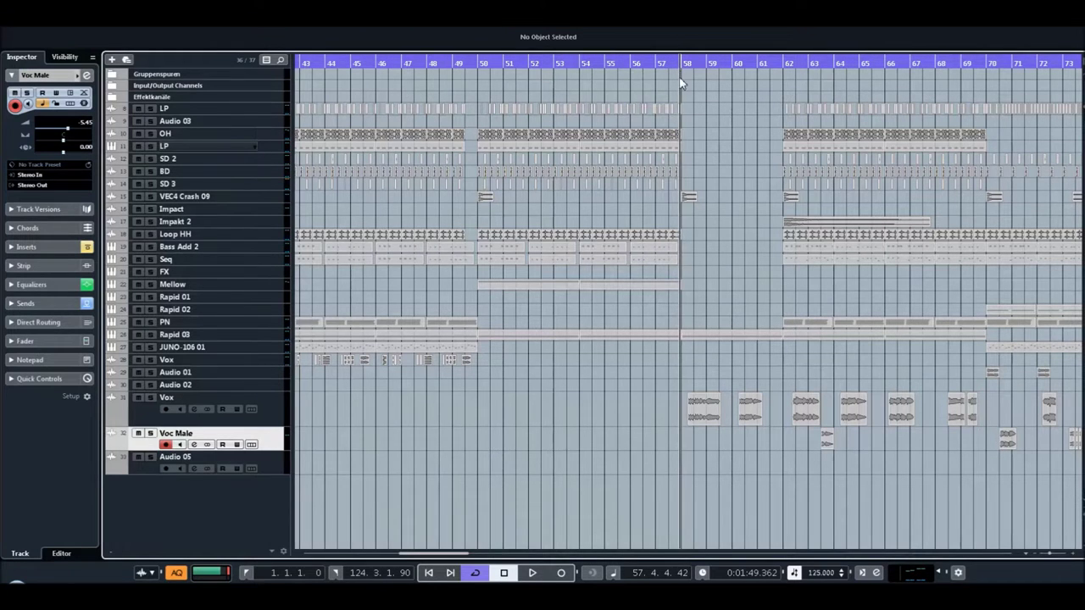
pyautogui.press('space')
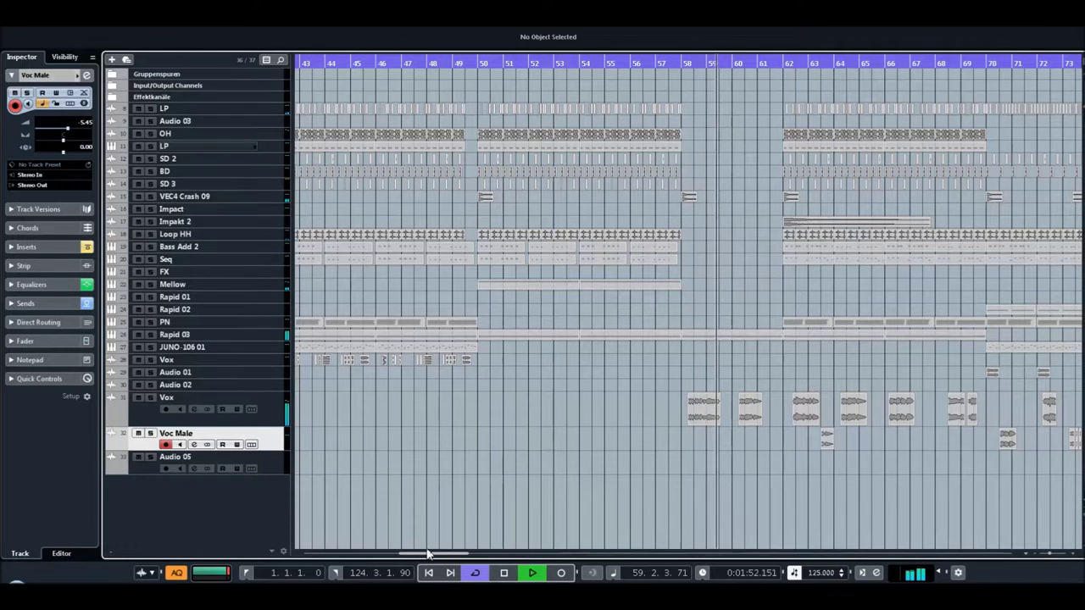
pyautogui.moveTo(430, 557); pyautogui.dragTo(455, 554)
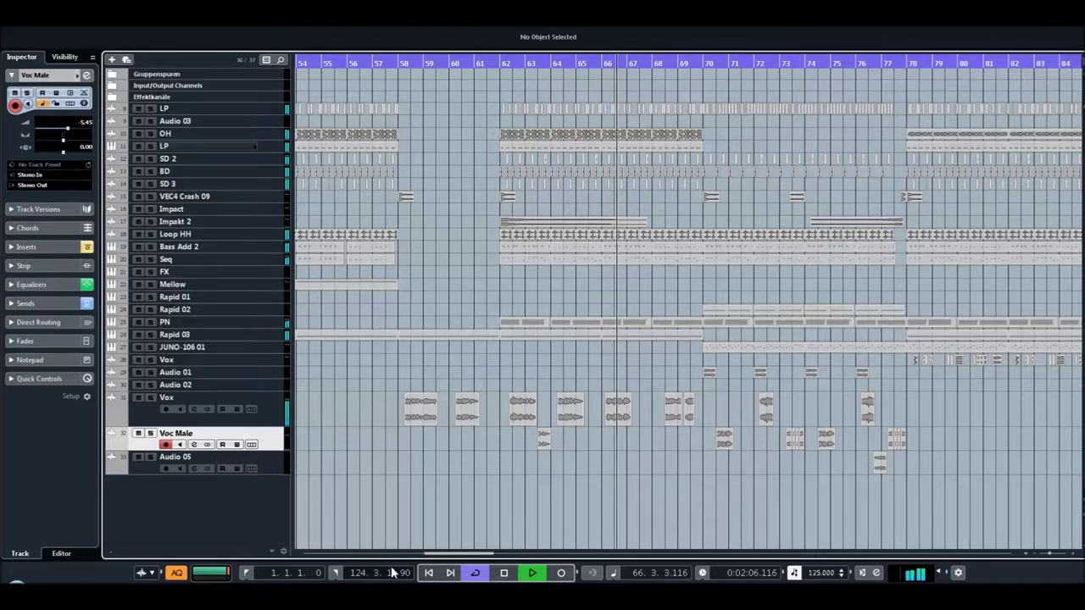
pyautogui.moveTo(431, 556); pyautogui.dragTo(454, 555)
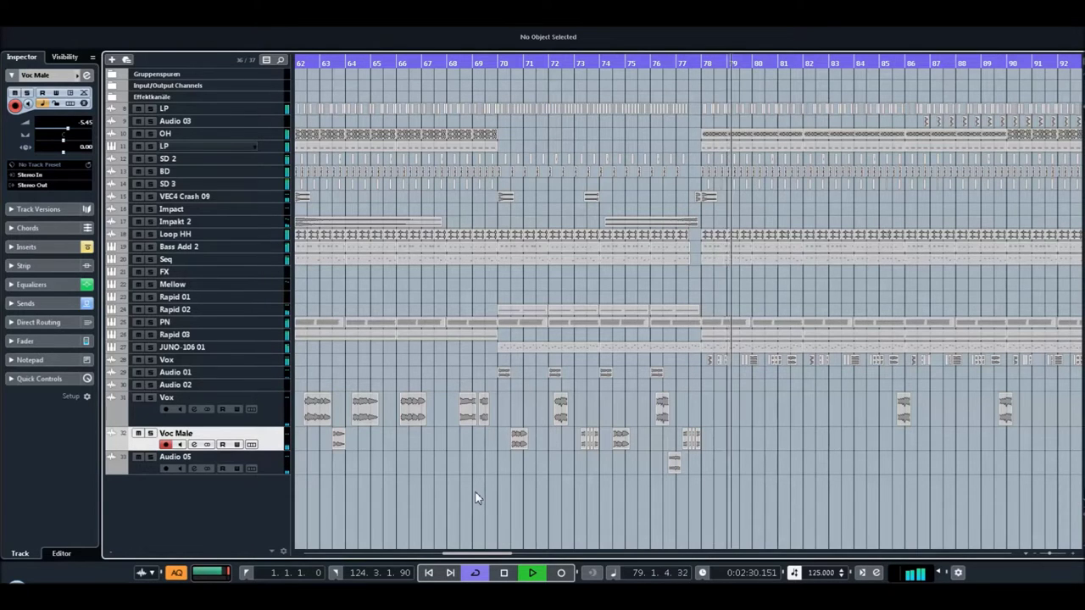
pyautogui.press('space')
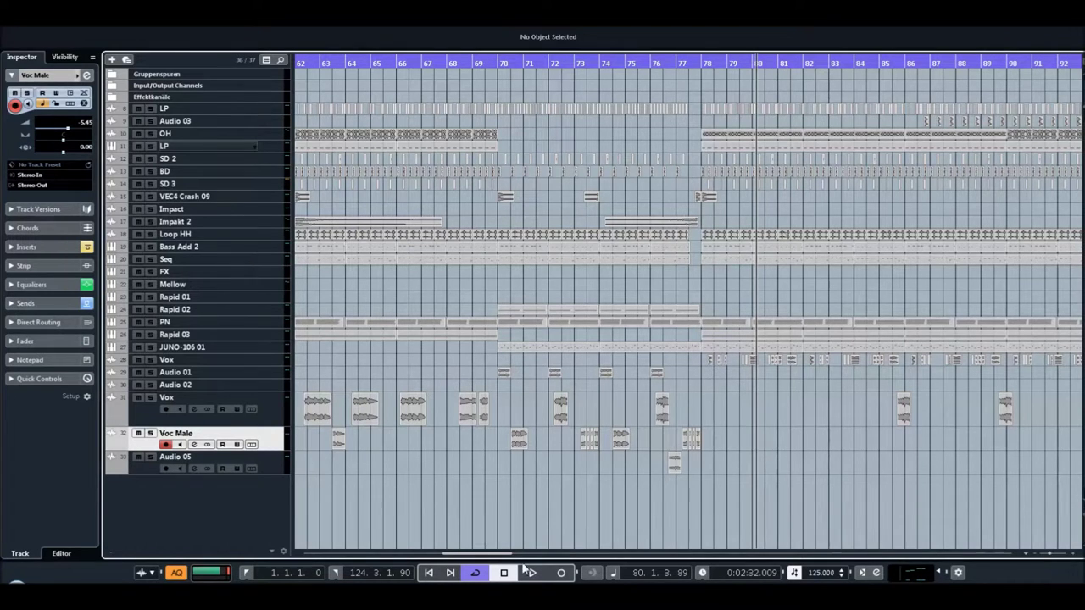
# Return the playback position to bar 2 and show the intro up to about bar 30
pyautogui.click(1034, 553)
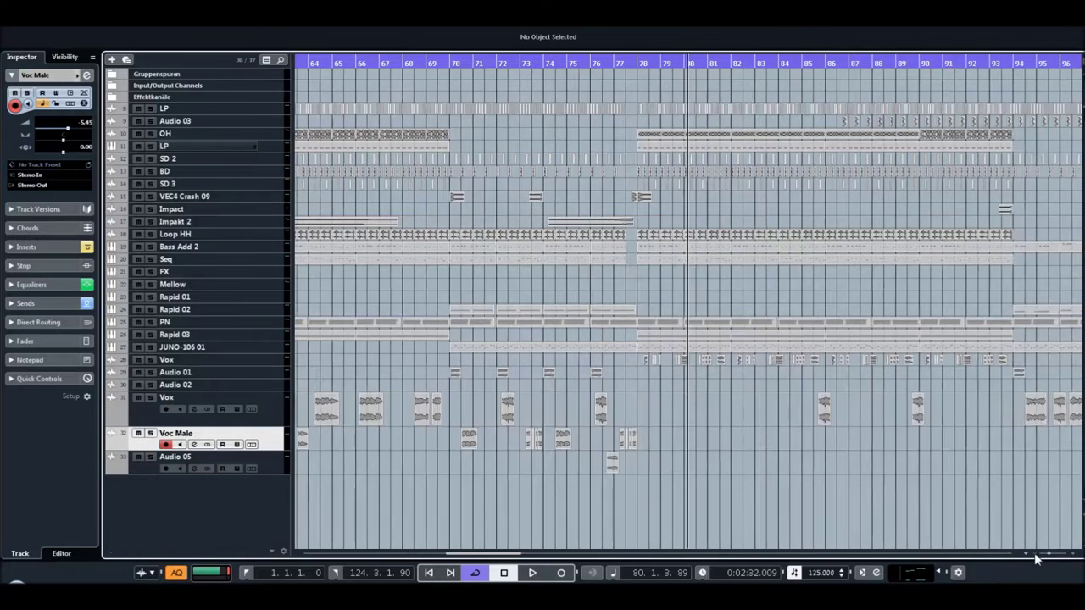
pyautogui.moveTo(523, 557); pyautogui.dragTo(369, 556)
pyautogui.moveTo(322, 75)
pyautogui.mouseDown()
pyautogui.moveTo(308, 76)
pyautogui.moveTo(322, 68)
pyautogui.mouseUp()
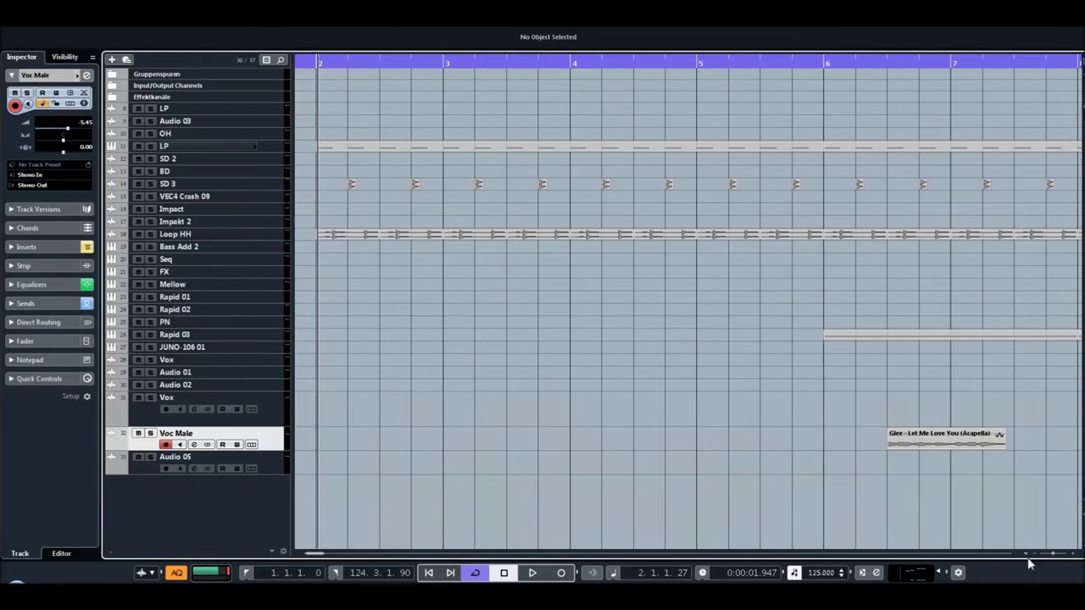
pyautogui.press('g')
pyautogui.press('g')
pyautogui.press('g')
pyautogui.press('g')
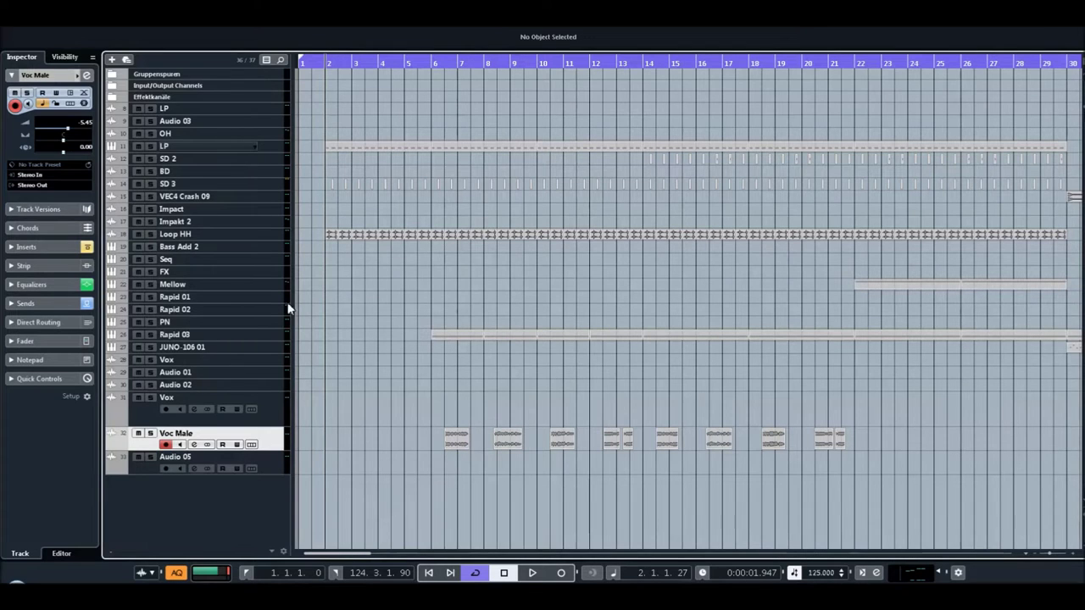
# Solo LP track 11
pyautogui.click(208, 147)
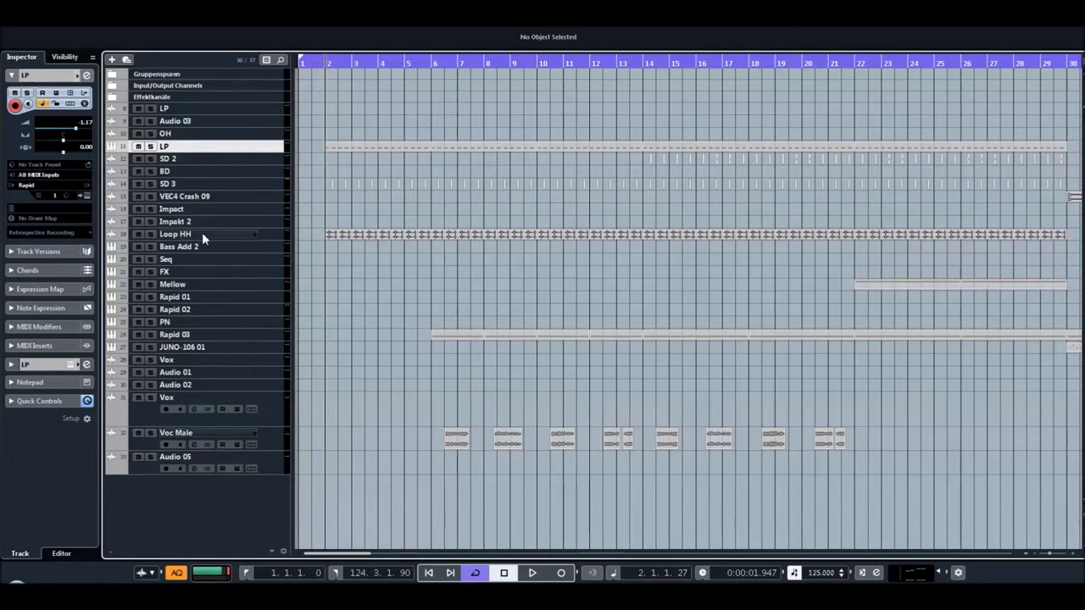
pyautogui.click(202, 234)
pyautogui.click(204, 150)
pyautogui.click(150, 146)
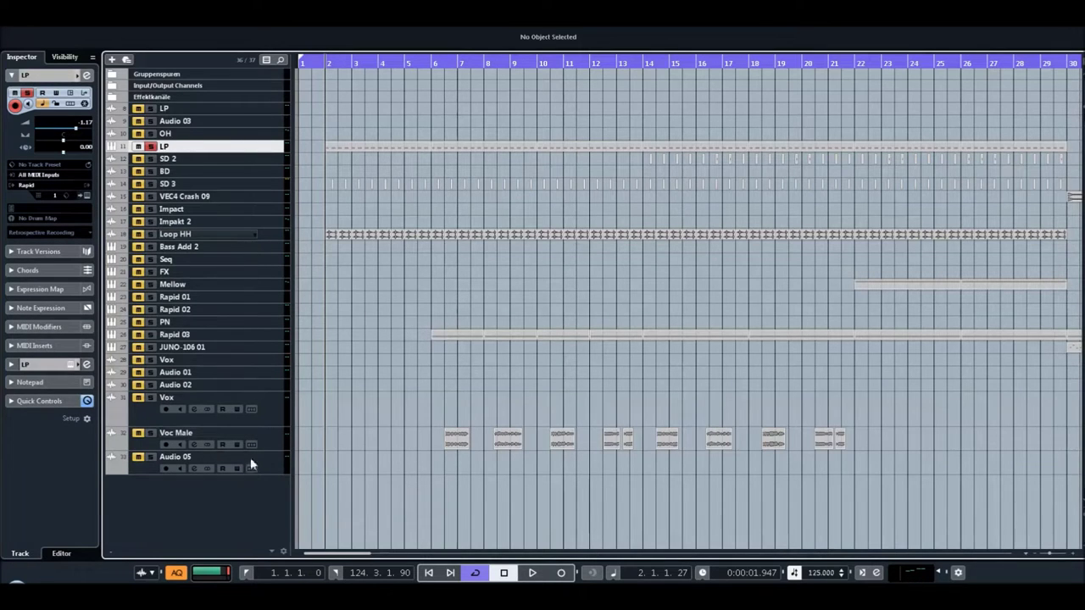
# Reduce the Voc Male and Audio 05 tracks to single-row height
pyautogui.click(273, 438)
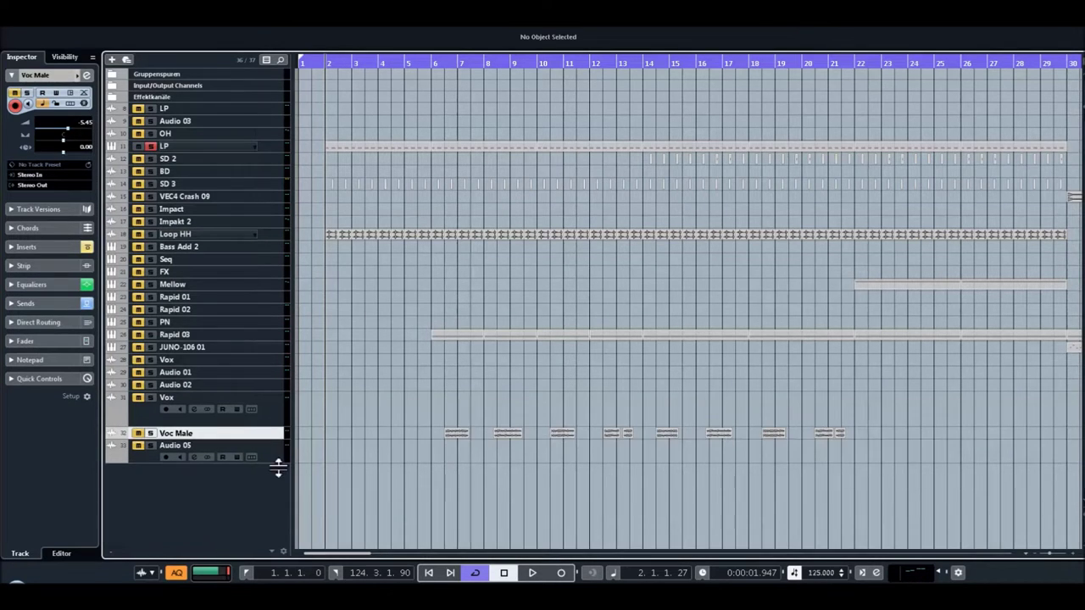
pyautogui.click(278, 458)
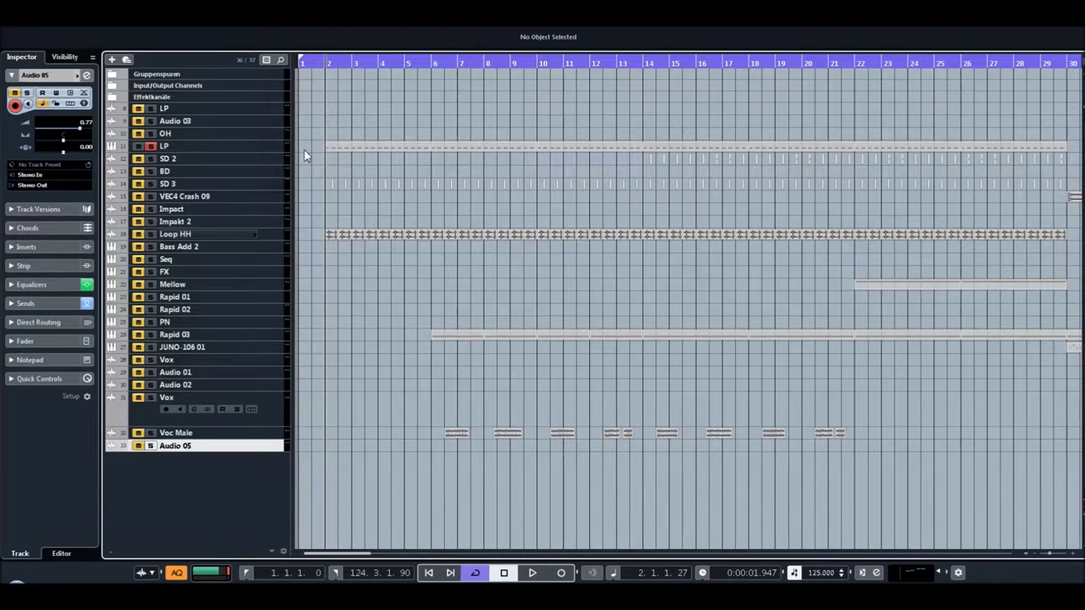
# Play the soloed LP track 11 from bar 2 and inspect the presets in its Rapid instrument, then stop playback
pyautogui.press('space')
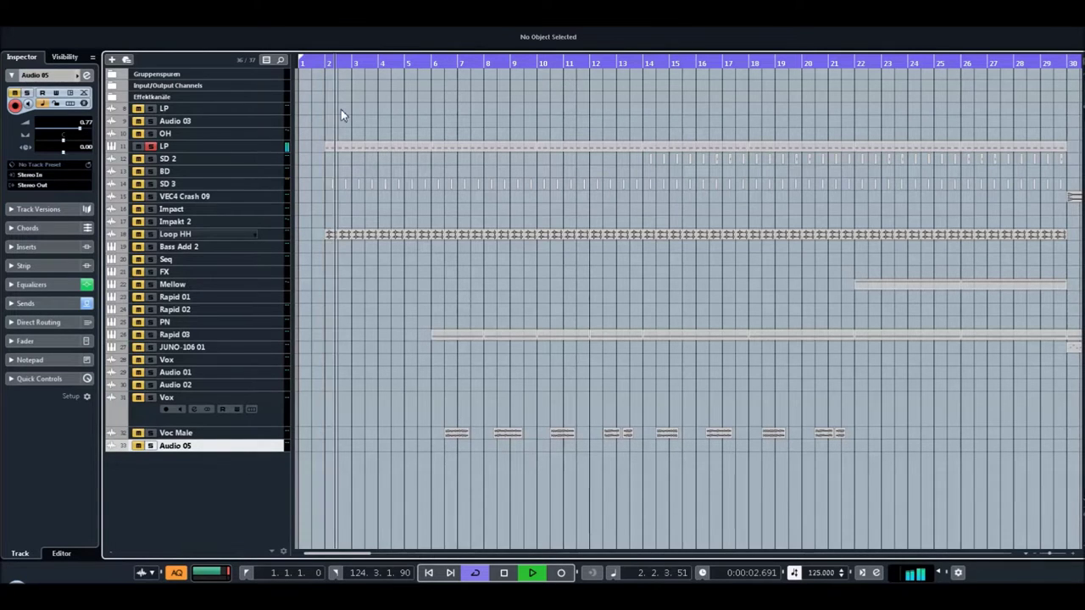
pyautogui.click(208, 146)
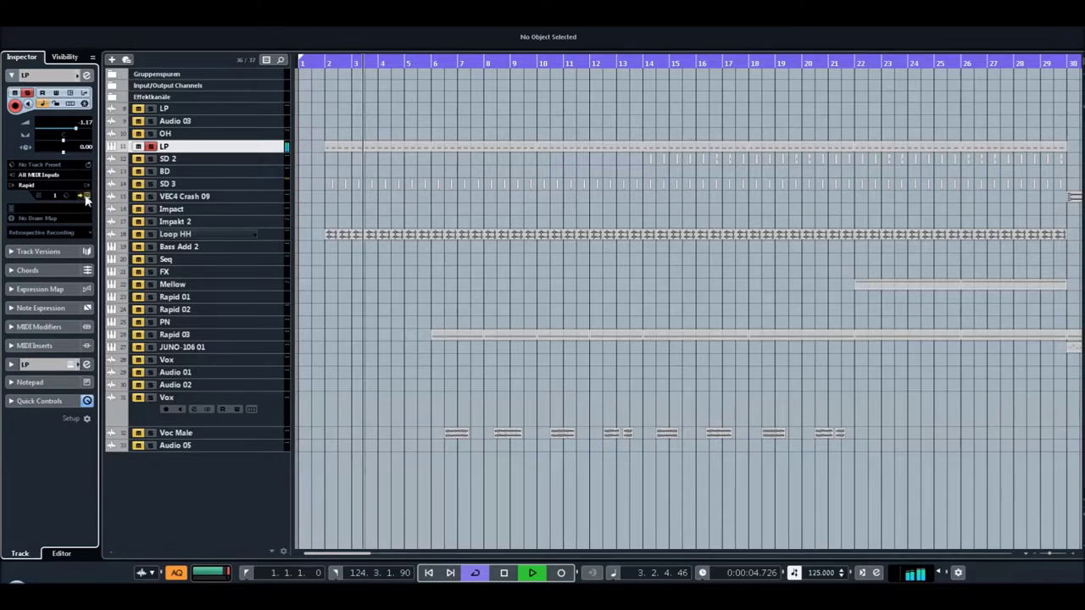
pyautogui.hotkey('ctrl', 'e')
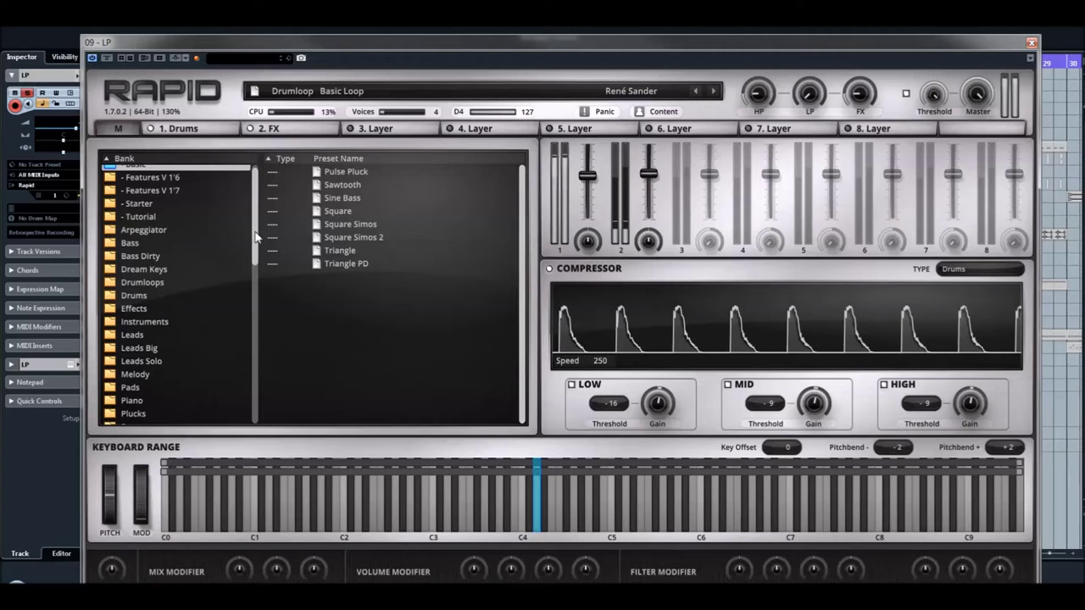
pyautogui.scroll(1, 260, 207)
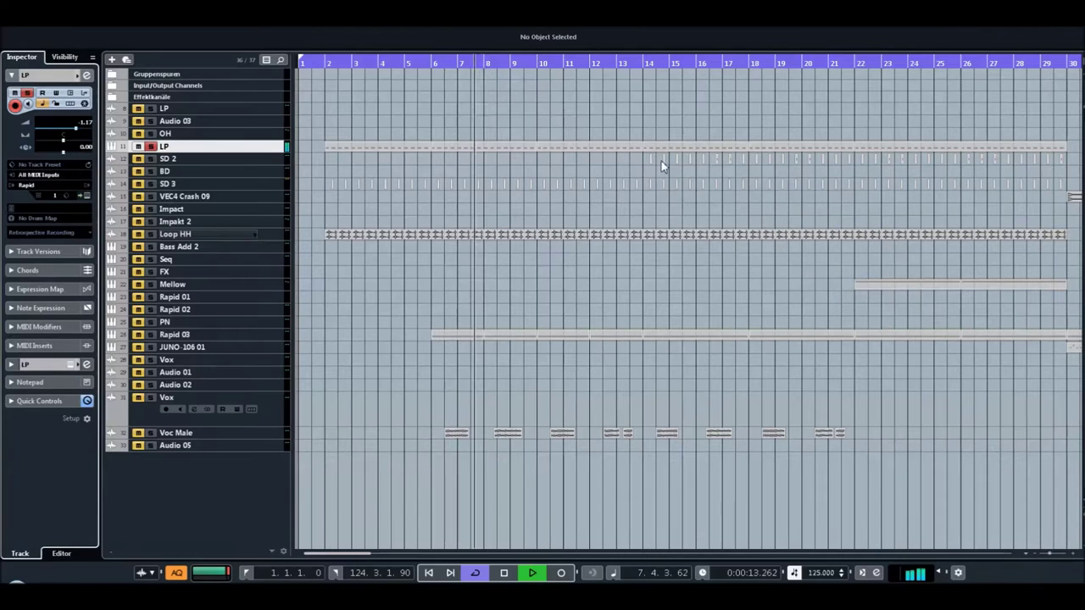
pyautogui.press('space')
# Place the playback position at the start of the section at bar 34 and enlarge the timeline there
pyautogui.moveTo(353, 552)
pyautogui.mouseDown()
pyautogui.moveTo(475, 551)
pyautogui.moveTo(339, 558)
pyautogui.mouseUp()
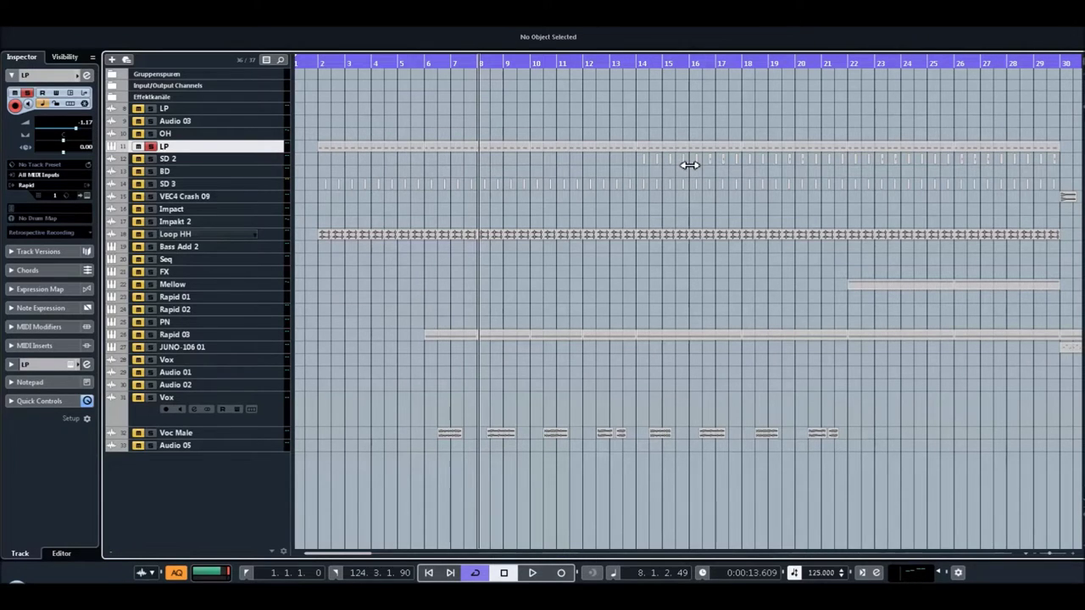
pyautogui.moveTo(360, 555); pyautogui.dragTo(430, 553)
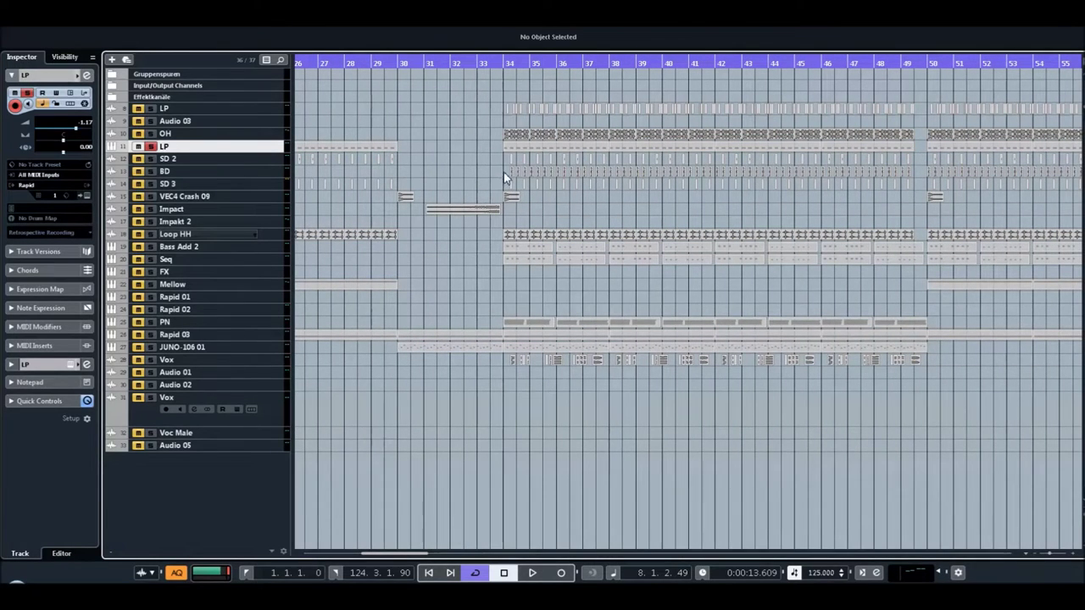
pyautogui.moveTo(507, 64); pyautogui.dragTo(505, 78)
pyautogui.press('h')
pyautogui.press('h')
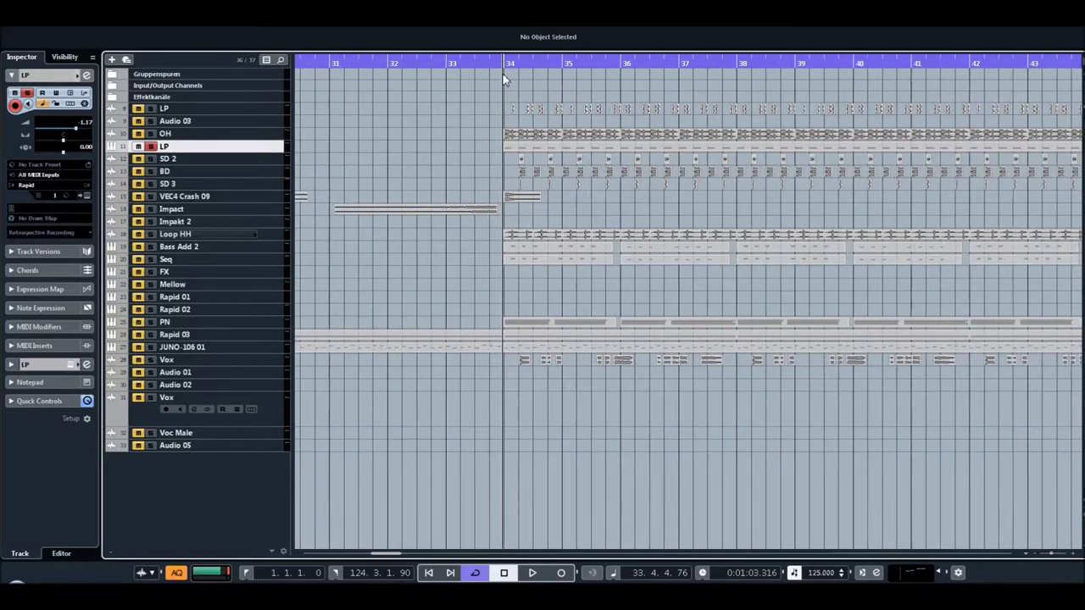
# Solo the BD track alongside LP track 11 and play them briefly from the start of bar 34
pyautogui.click(206, 160)
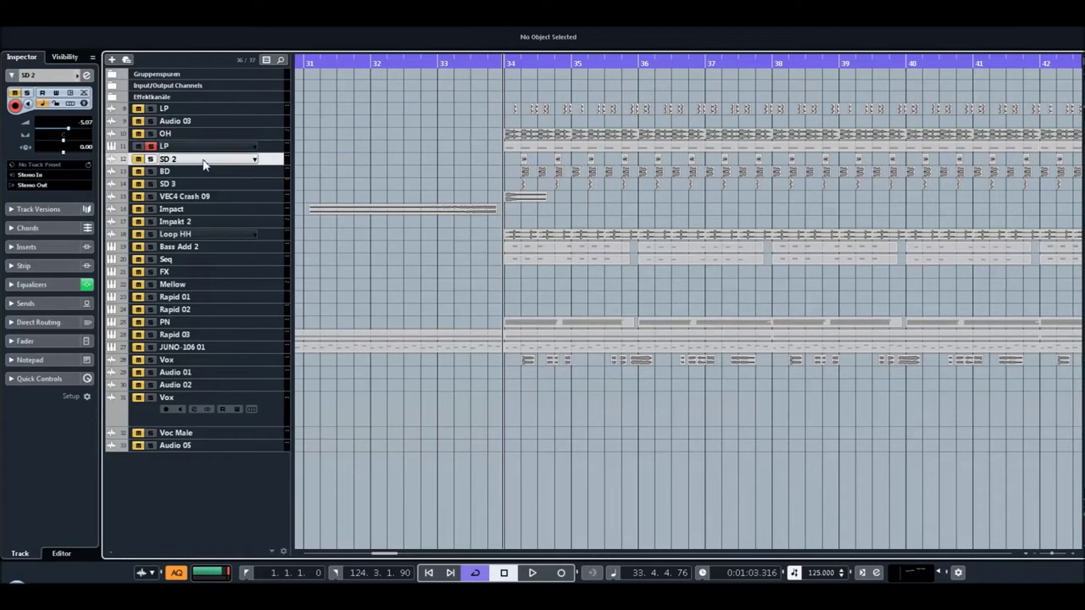
pyautogui.click(188, 171)
pyautogui.click(520, 64)
pyautogui.click(151, 171)
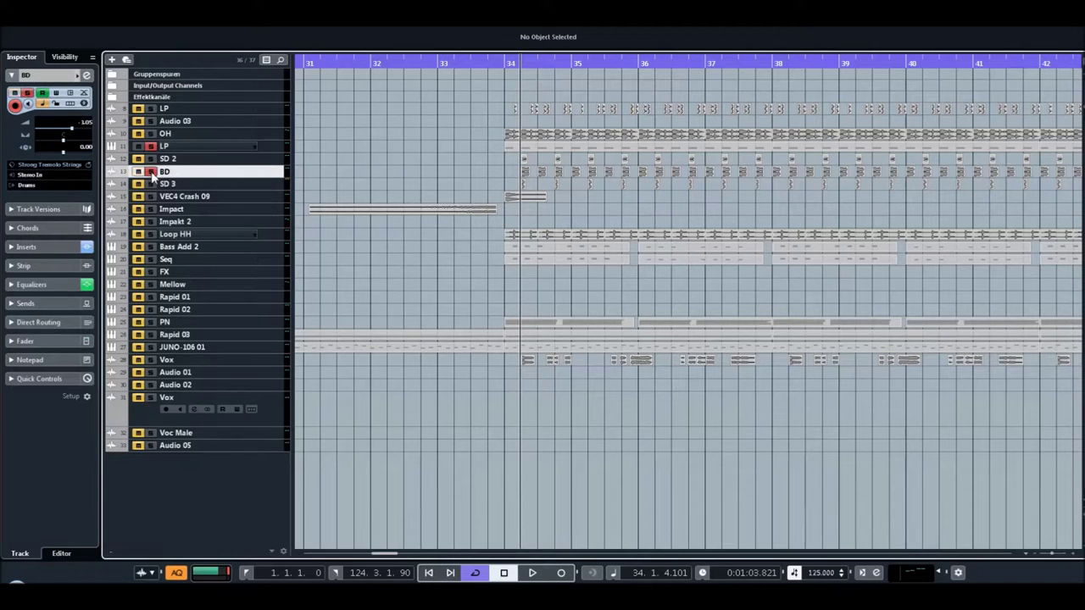
pyautogui.press('space')
pyautogui.press('space')
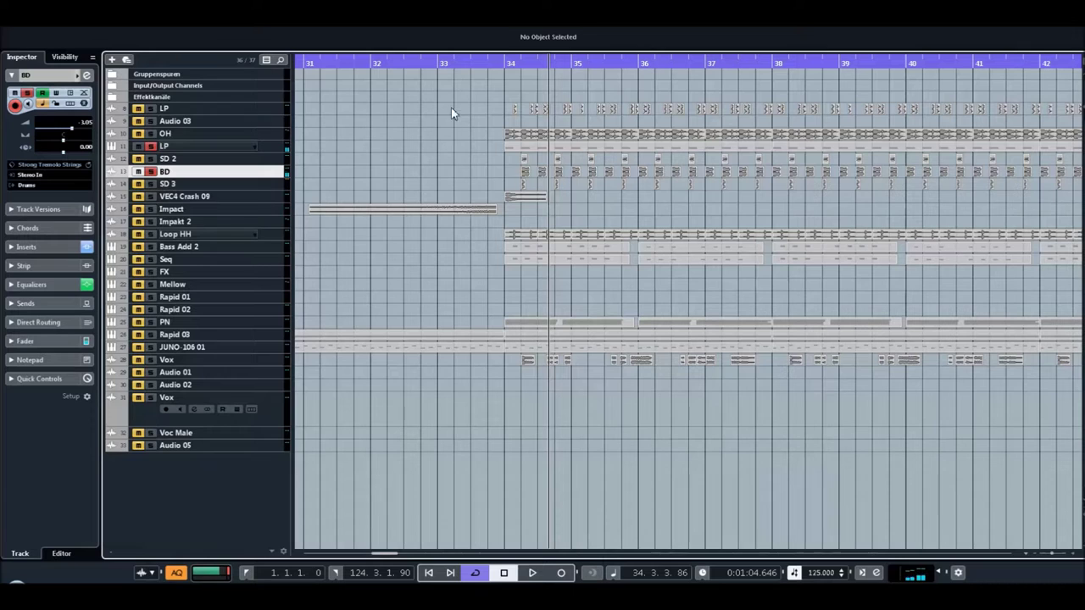
# Leave only LP track 8 soloed and play it from bar 34 to about bar 35
pyautogui.click(170, 184)
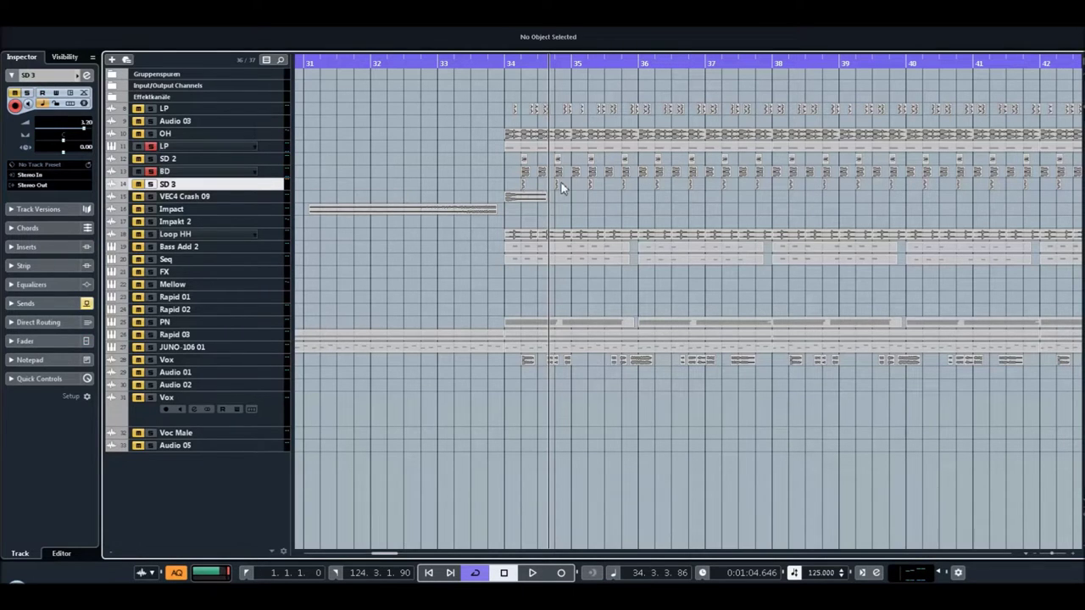
pyautogui.click(151, 109)
pyautogui.click(514, 64)
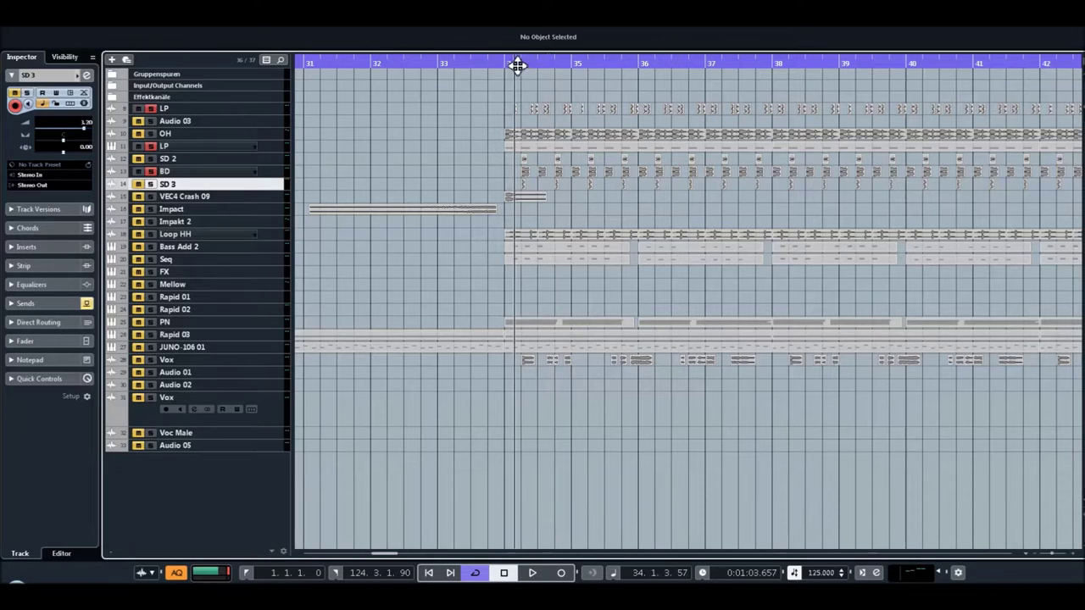
pyautogui.click(151, 146)
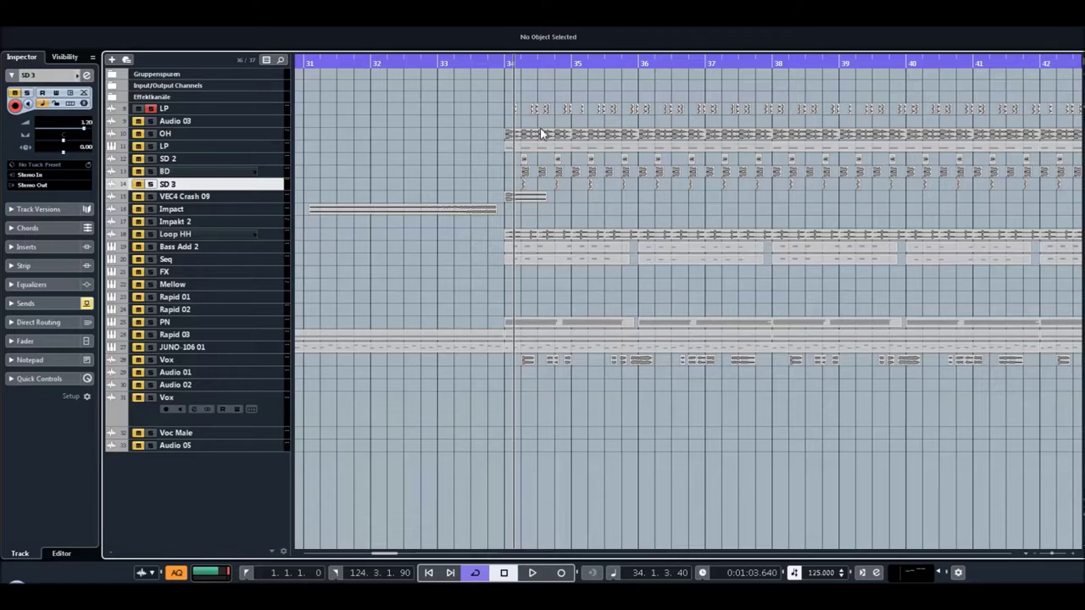
pyautogui.press('space')
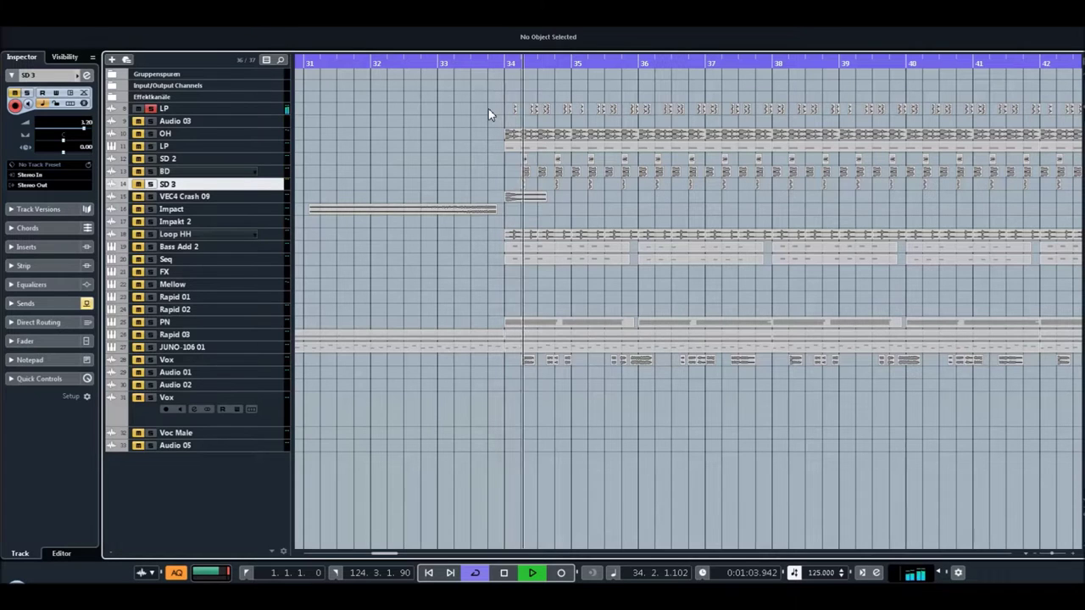
pyautogui.press('space')
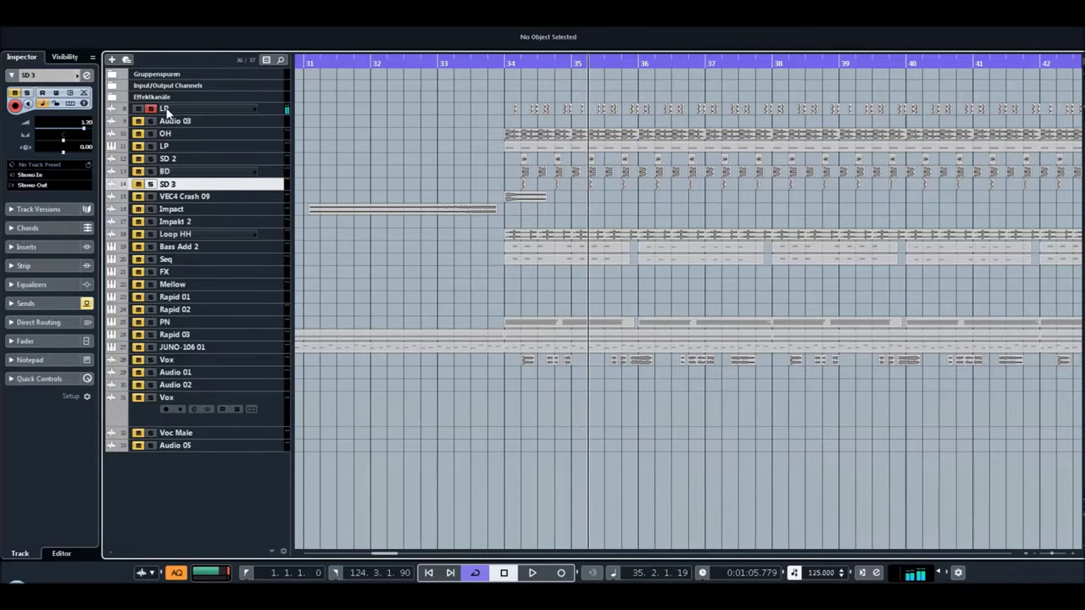
# Rename track 8 as HH
pyautogui.doubleClick(163, 109)
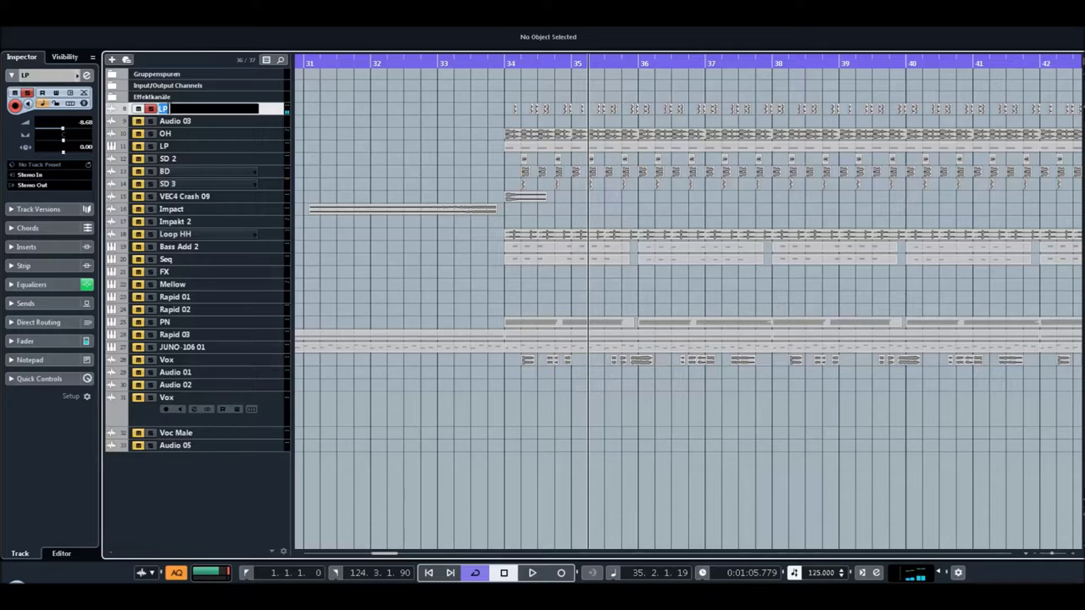
pyautogui.press('Return')
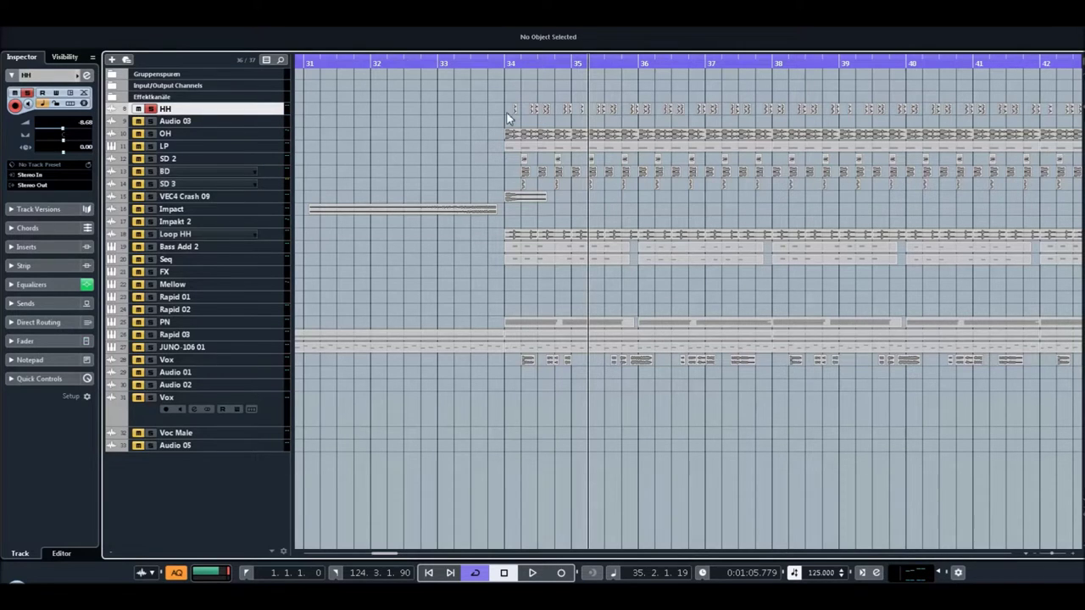
# Solo all drum tracks from HH through SD 3 and play them together from bar 34
pyautogui.click(141, 133)
pyautogui.click(140, 146)
pyautogui.click(139, 172)
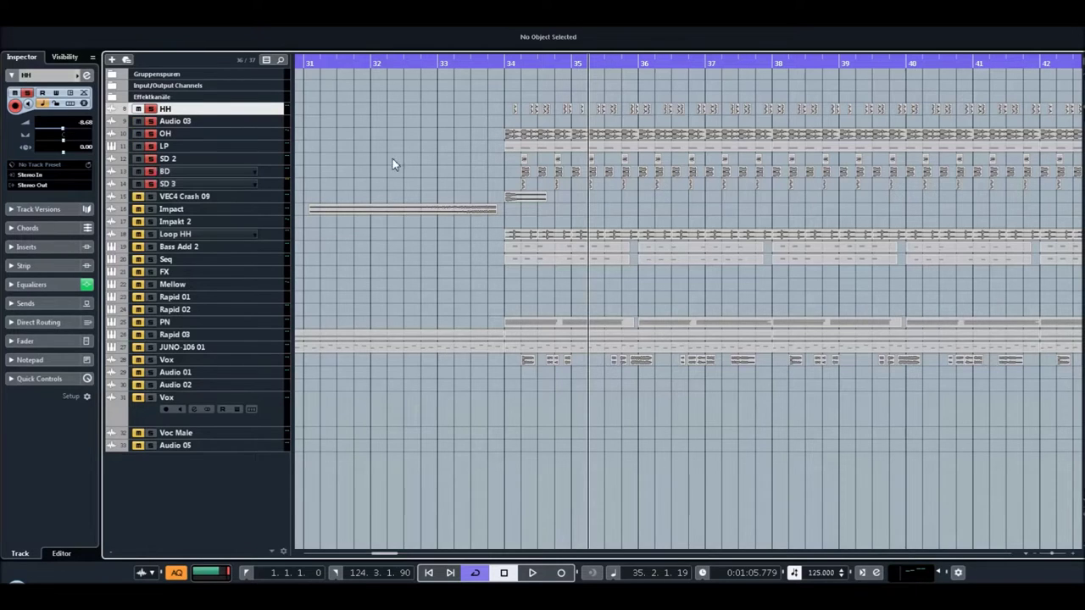
pyautogui.click(515, 74)
pyautogui.press('space')
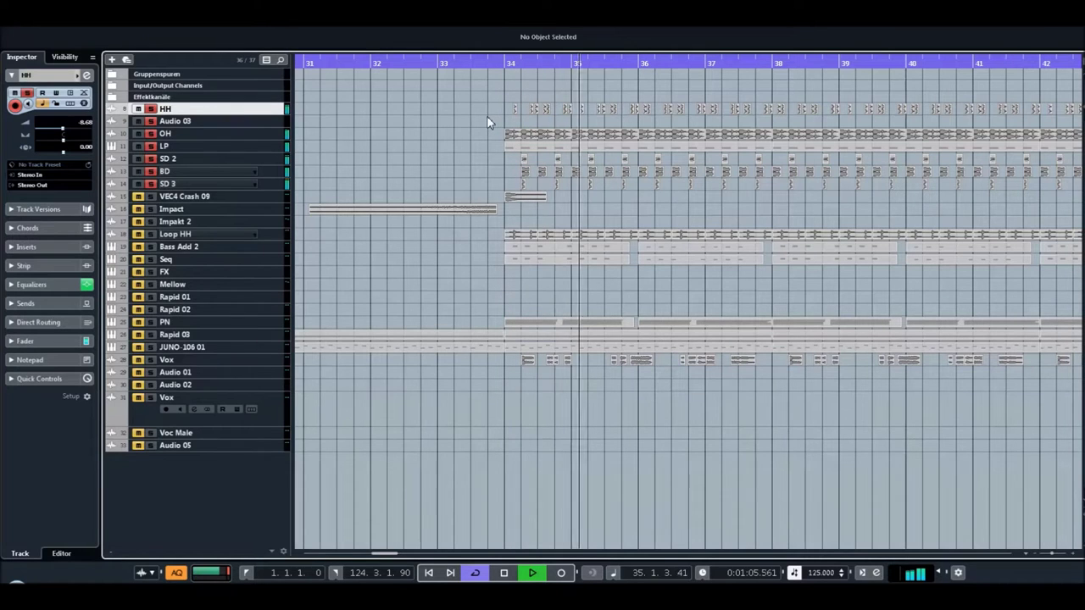
pyautogui.press('space')
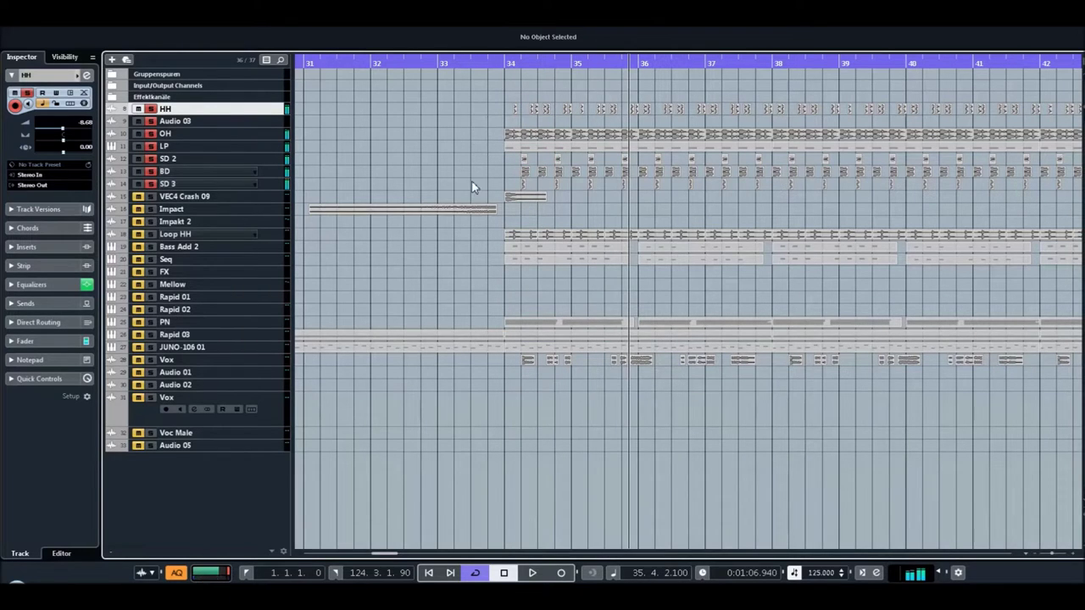
# Solo only the OH track and play it from bar 34 to about bar 35
pyautogui.click(173, 133)
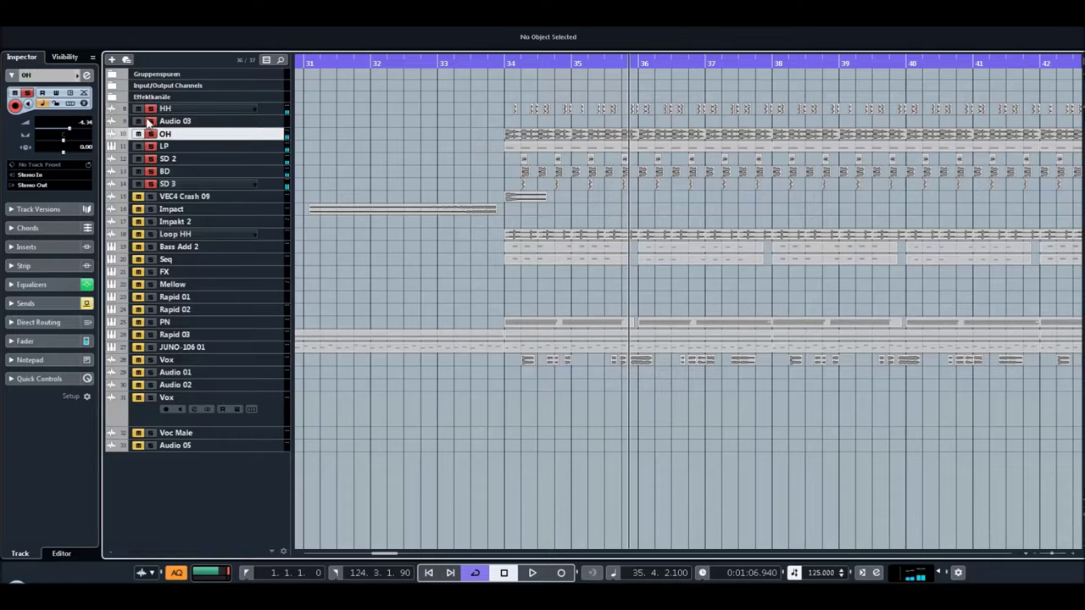
pyautogui.keyDown('ctrl'); pyautogui.click(151, 134); pyautogui.keyUp('ctrl')
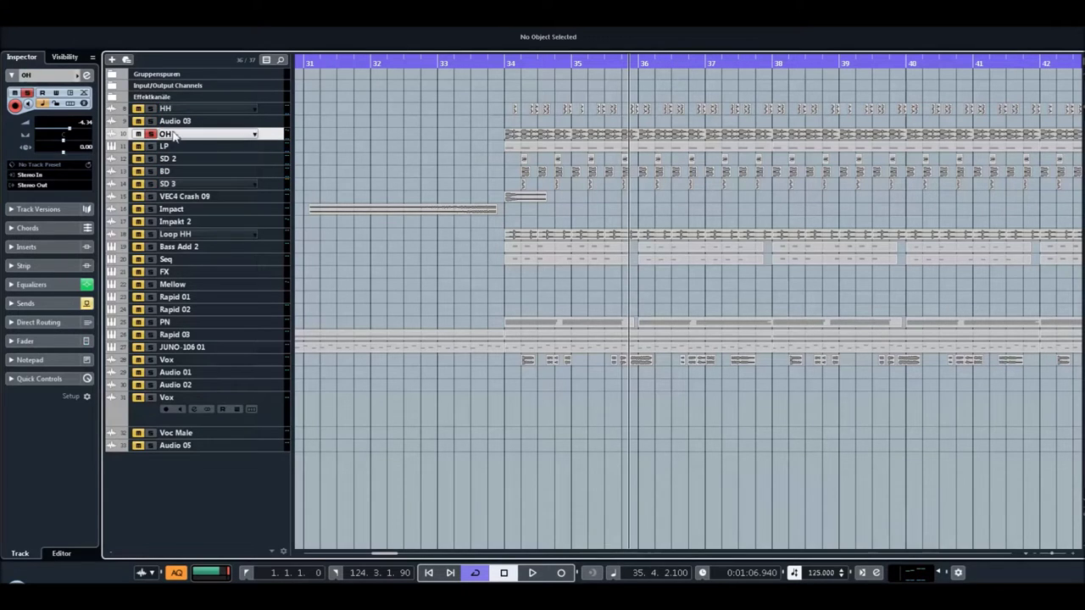
pyautogui.doubleClick(173, 135)
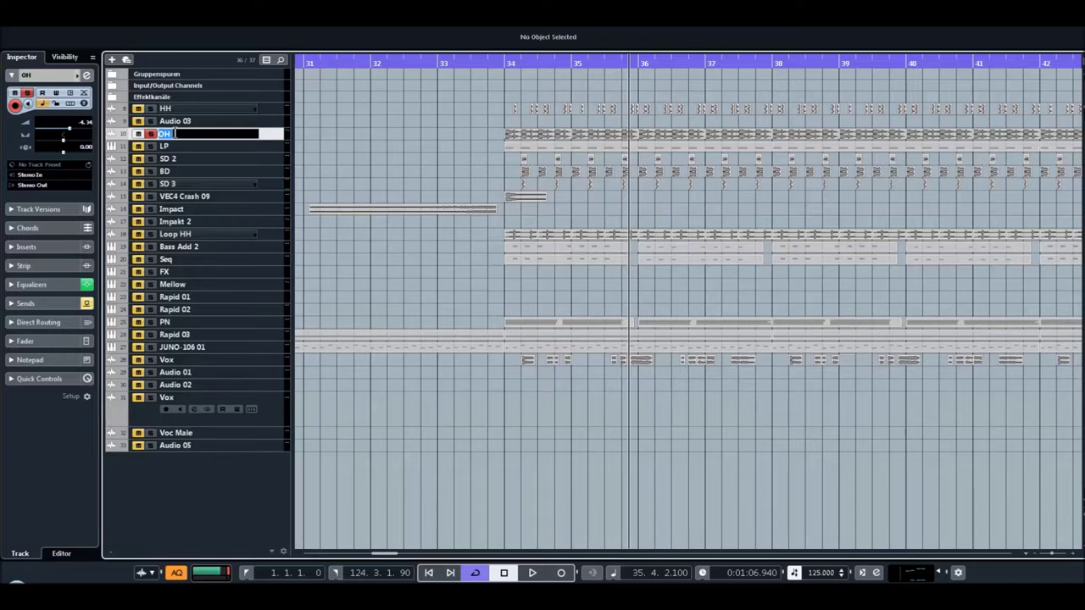
pyautogui.click(511, 67)
pyautogui.press('space')
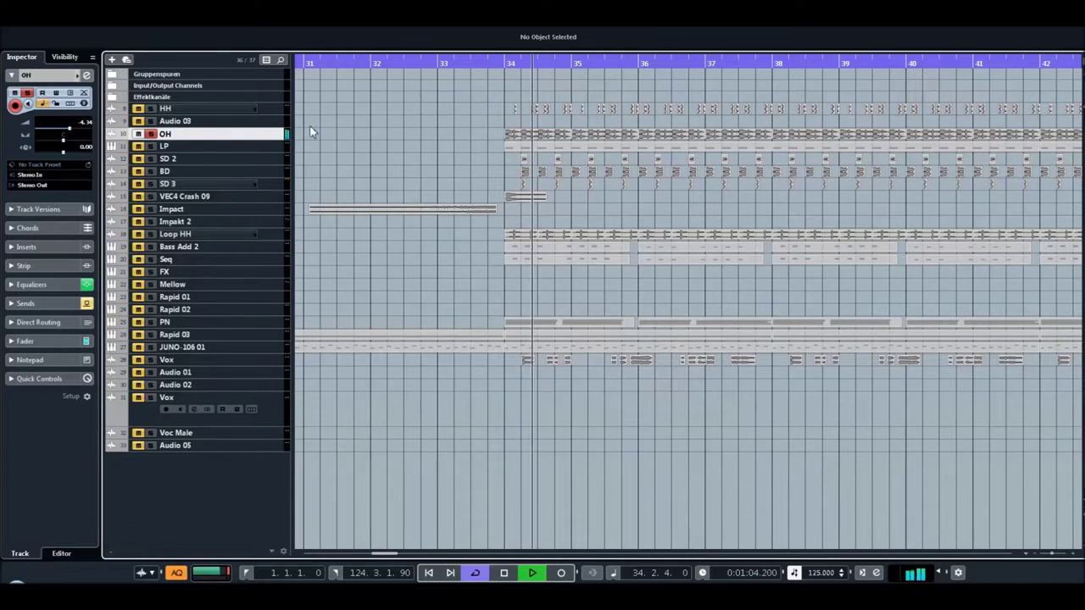
pyautogui.press('space')
# Rename the OH track as Add On
pyautogui.doubleClick(173, 135)
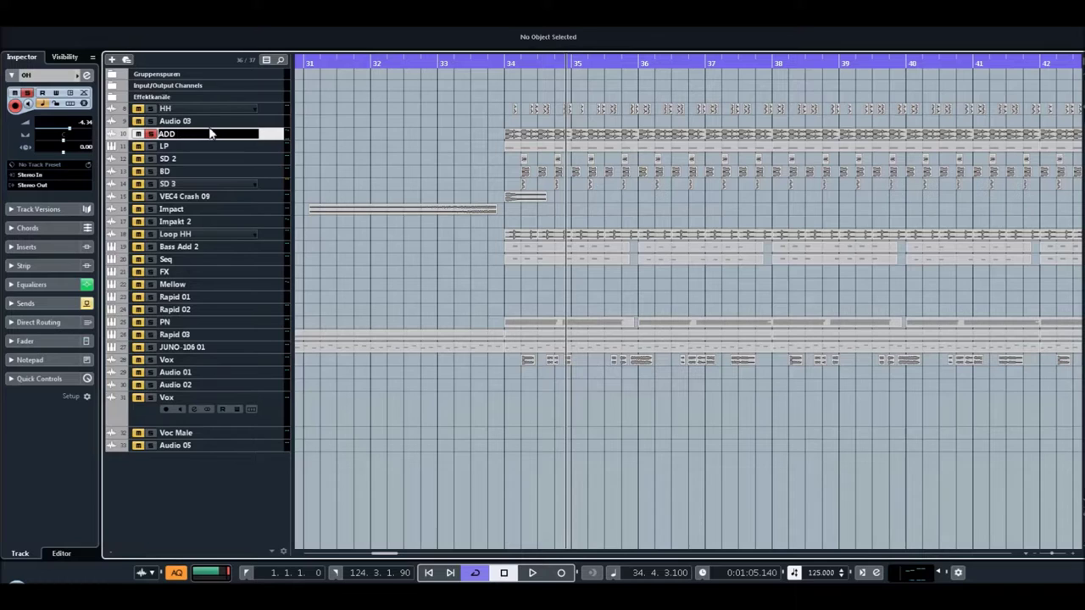
pyautogui.write('ADD On')
pyautogui.press('BackSpace')
pyautogui.press('Return')
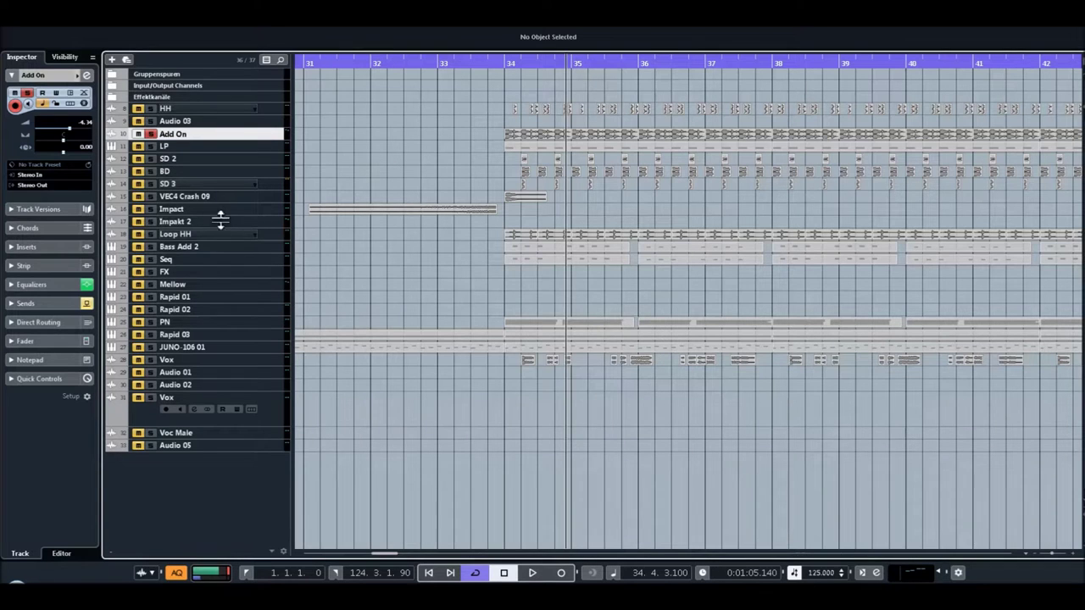
# Solo the Impact track alongside Add On, play from about bar 33, and select the Impact clip
pyautogui.click(192, 211)
pyautogui.click(457, 71)
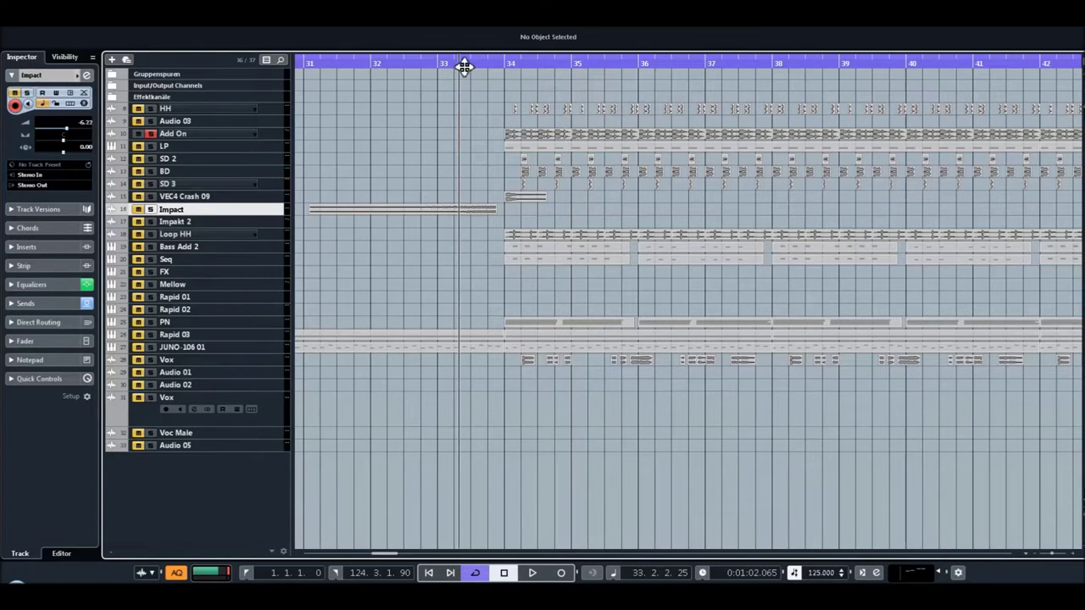
pyautogui.press('space')
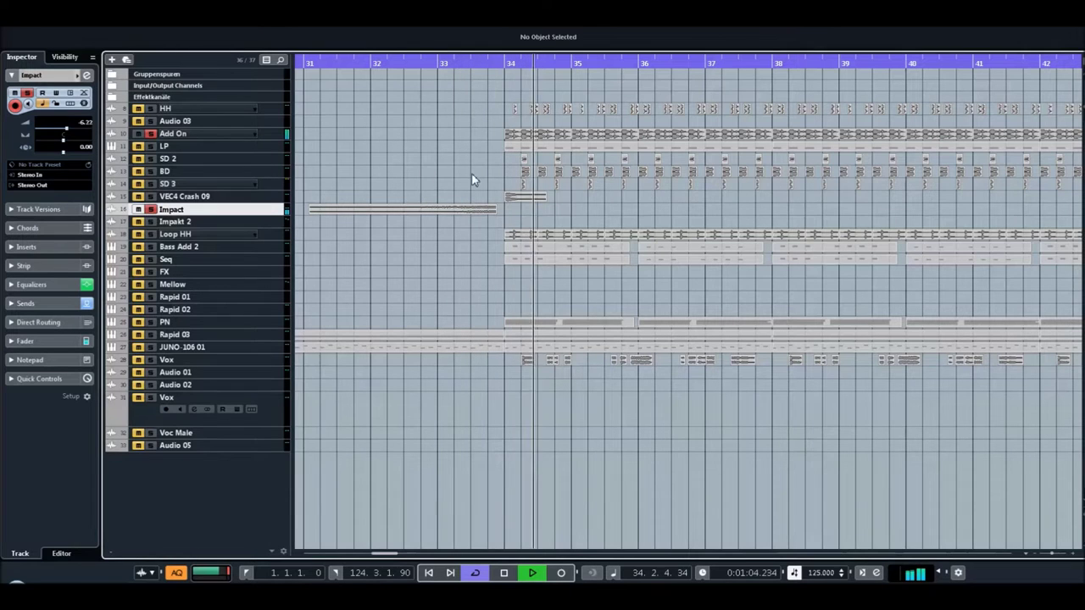
pyautogui.press('space')
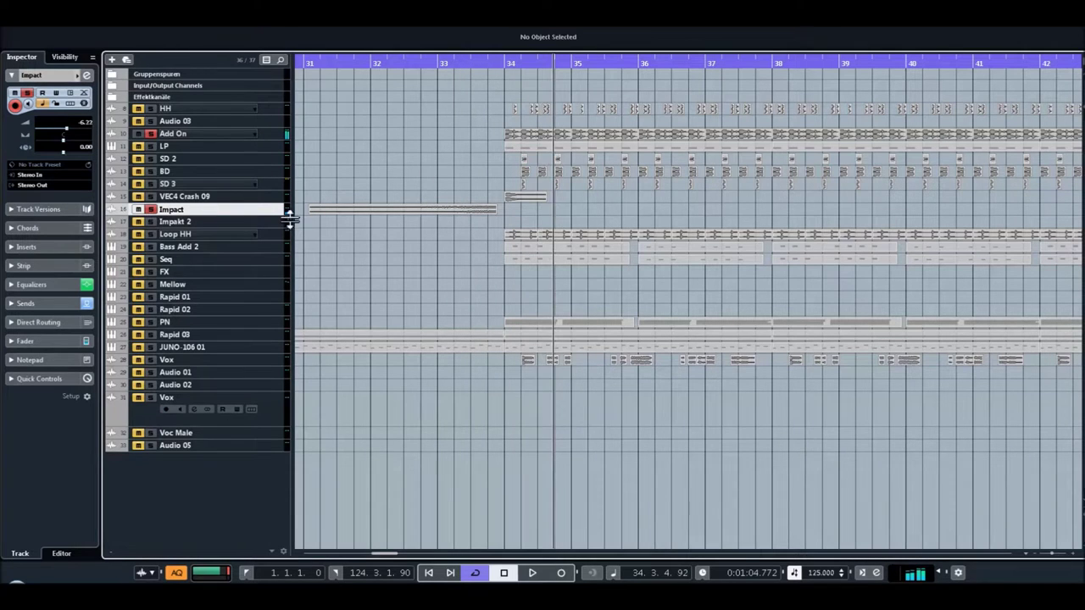
pyautogui.click(351, 211)
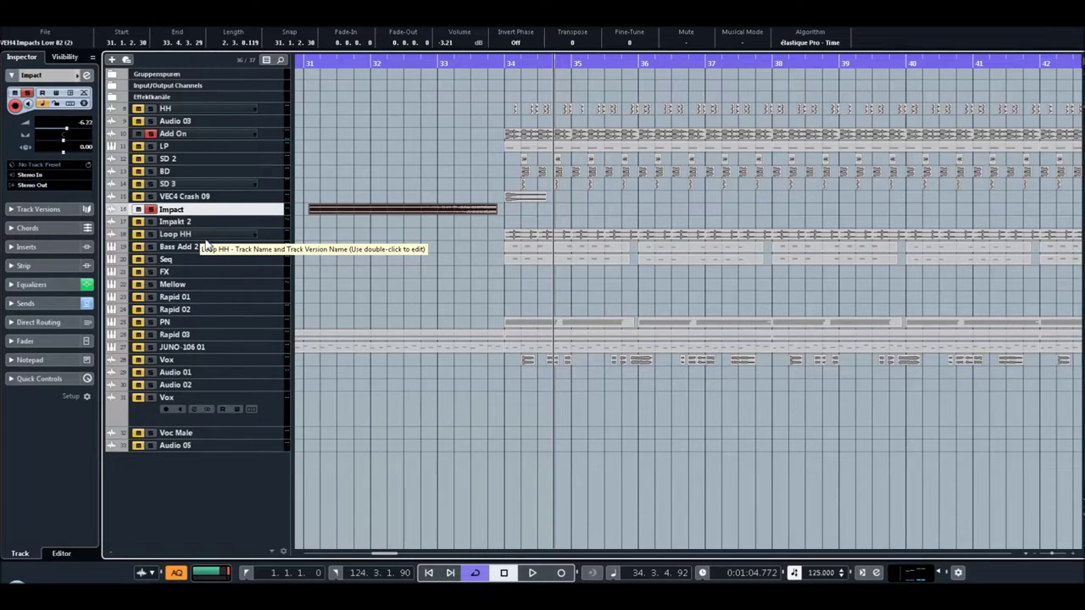
# Solo the Loop HH track and play it from bar 34 to about bar 36, then mute it
pyautogui.moveTo(509, 68); pyautogui.dragTo(506, 72)
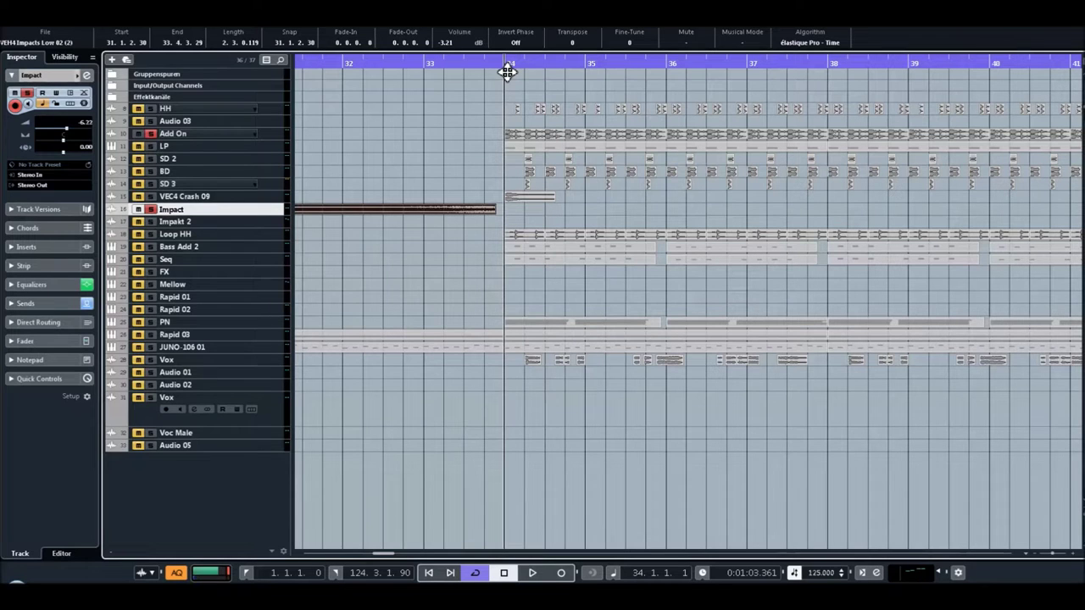
pyautogui.click(180, 237)
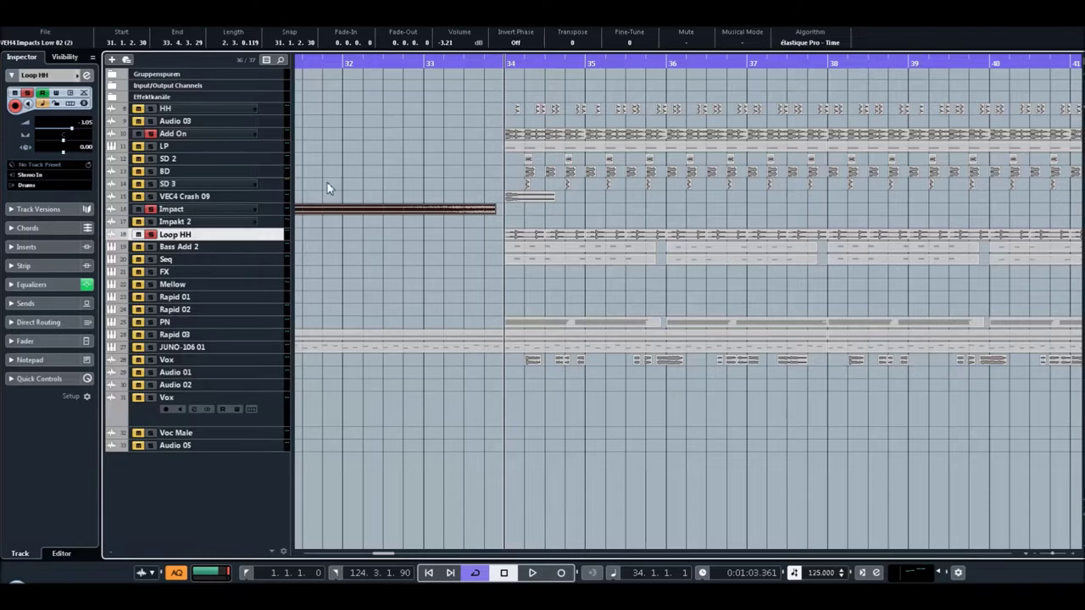
pyautogui.press('space')
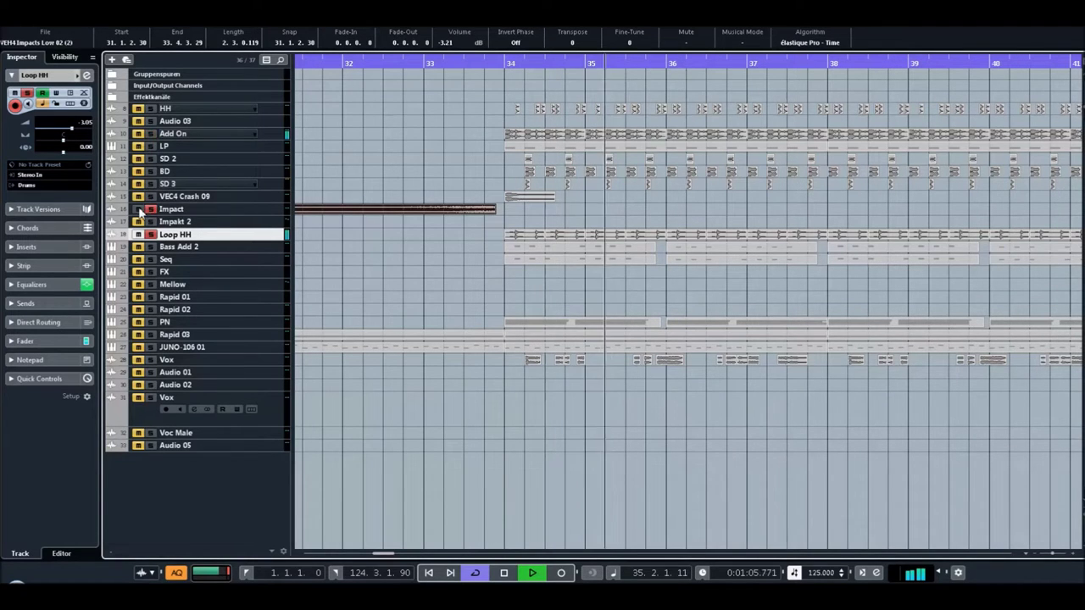
pyautogui.press('space')
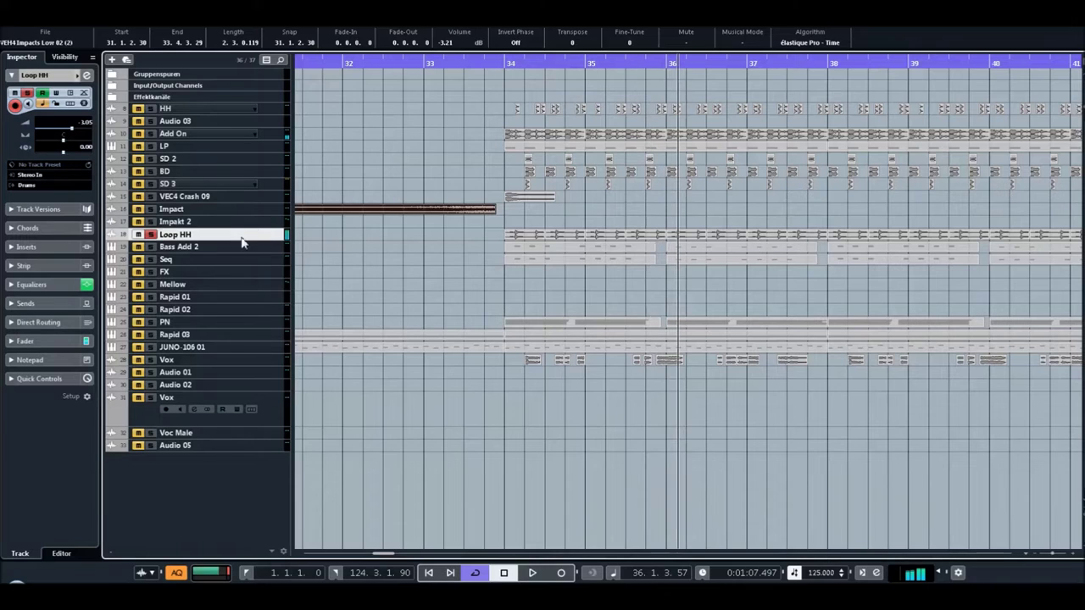
pyautogui.click(139, 235)
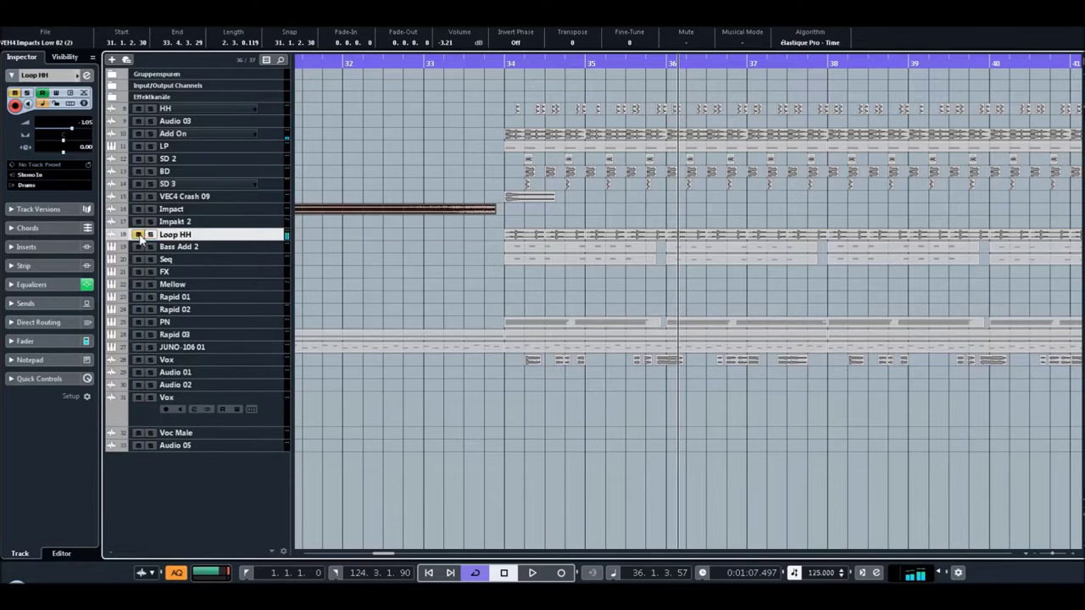
# Solo only the Bass Add 2 track, play it from bar 36 to about bar 37, and check the preset loaded in its Nexus instrument
pyautogui.click(199, 251)
pyautogui.click(149, 247)
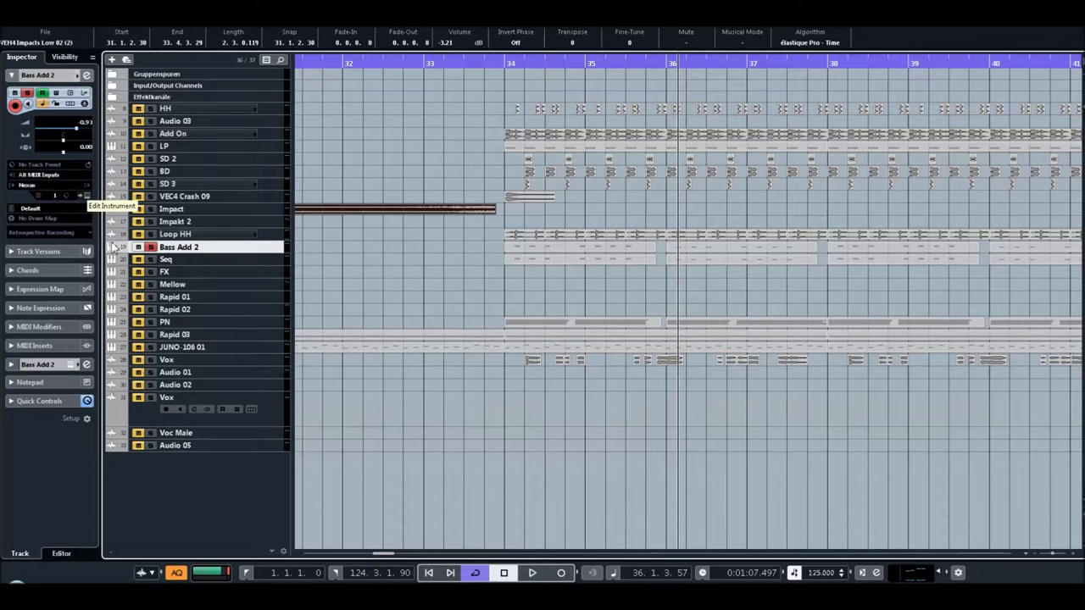
pyautogui.press('space')
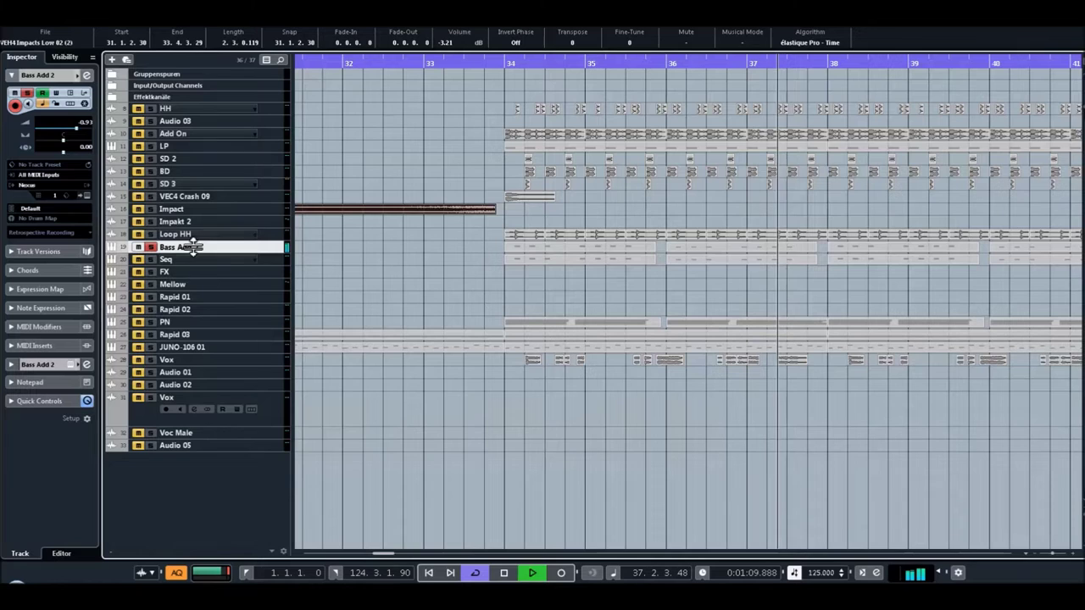
pyautogui.press('space')
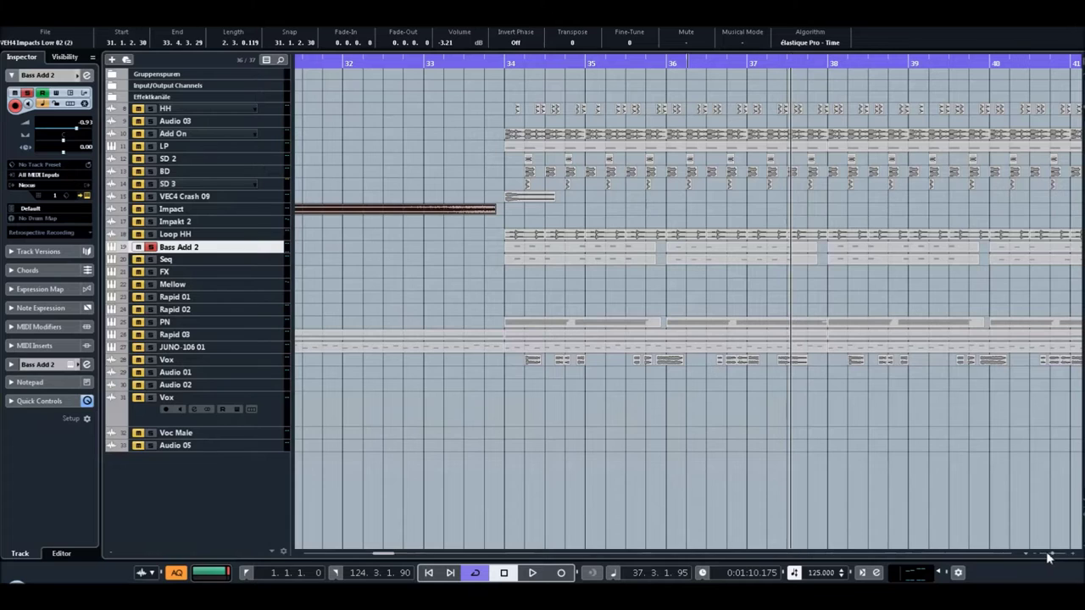
pyautogui.moveTo(1046, 552); pyautogui.dragTo(1042, 553)
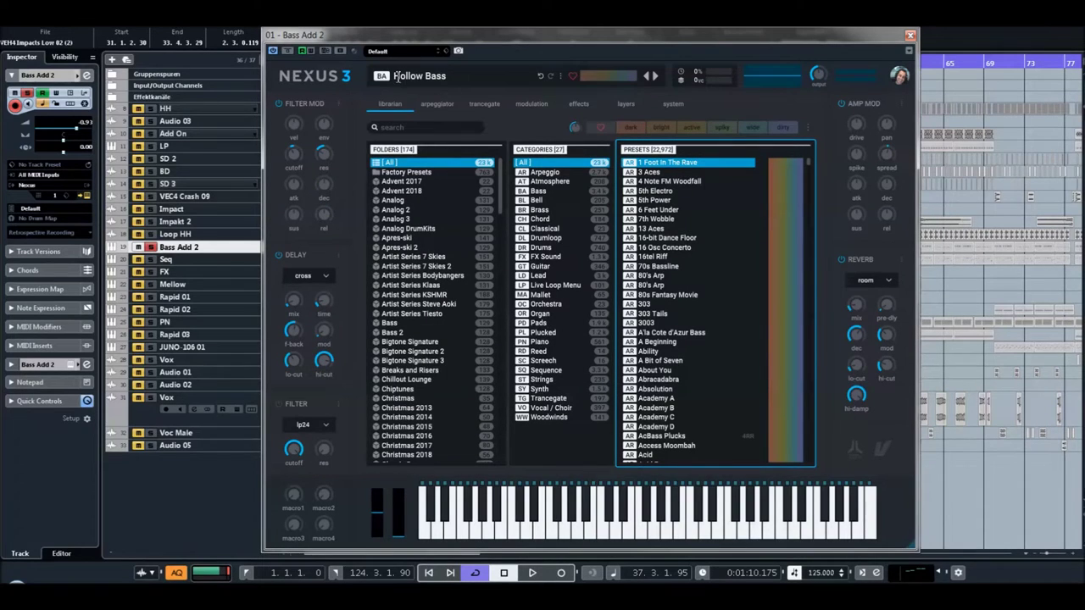
pyautogui.click(909, 37)
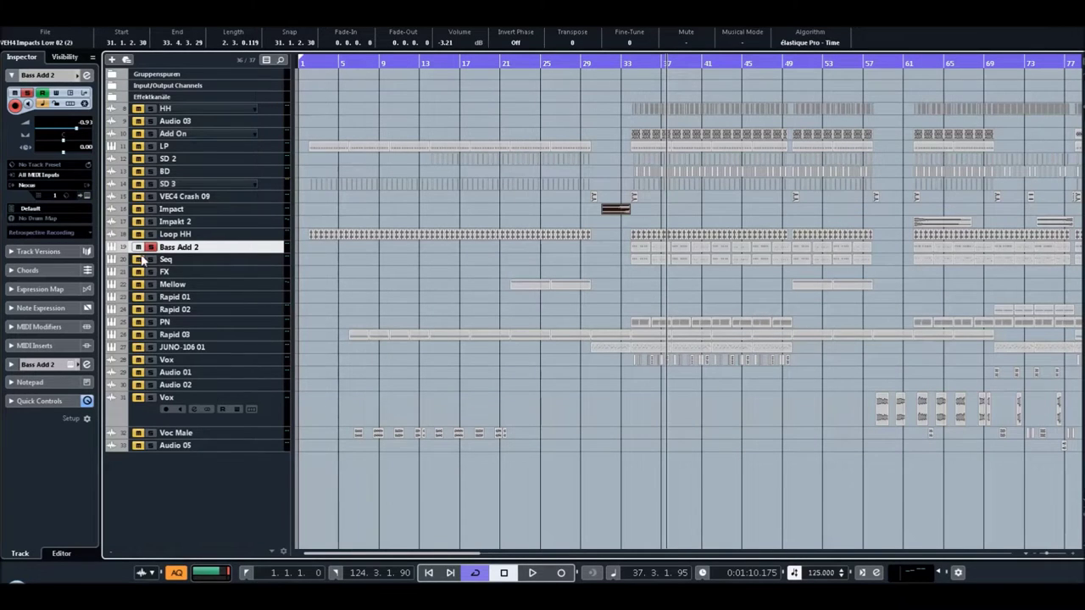
# Solo only the Seq track, play it from about bar 36 to bar 37, and check its Nexus preset
pyautogui.click(197, 260)
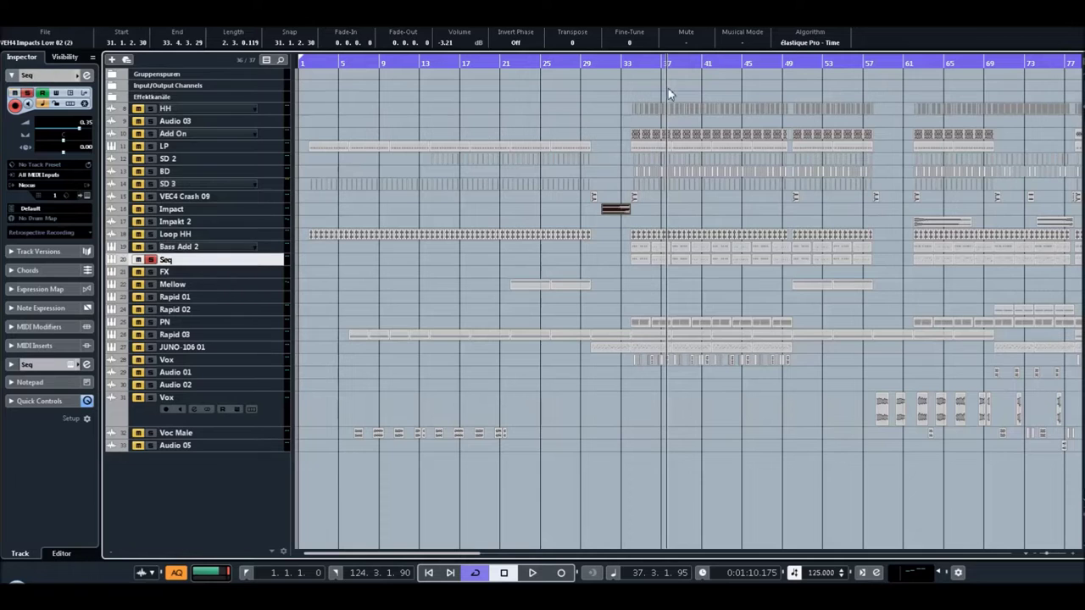
pyautogui.moveTo(642, 71); pyautogui.dragTo(670, 74)
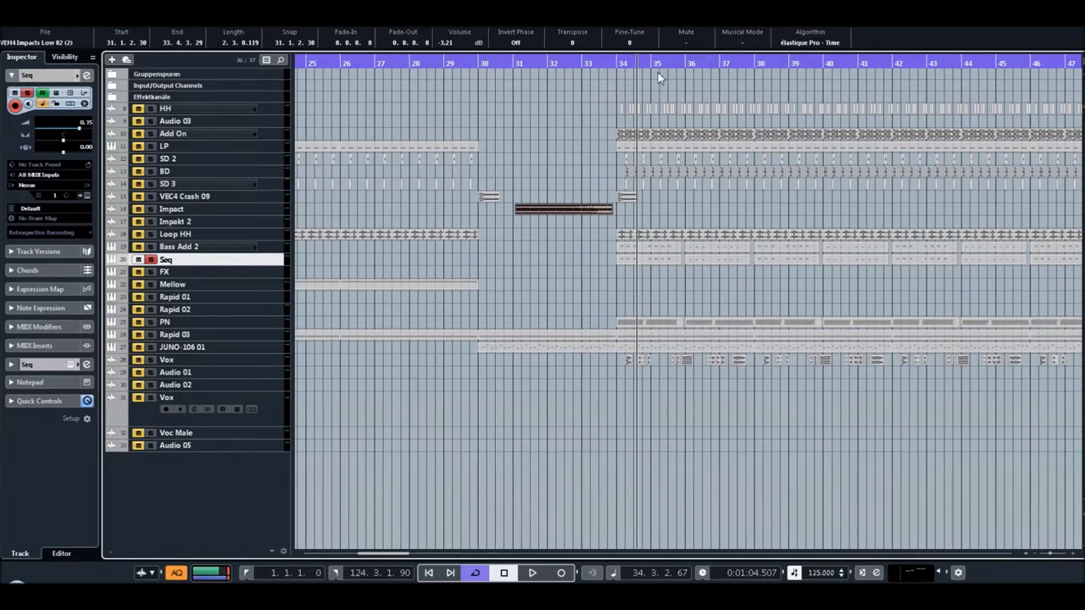
pyautogui.click(681, 67)
pyautogui.press('space')
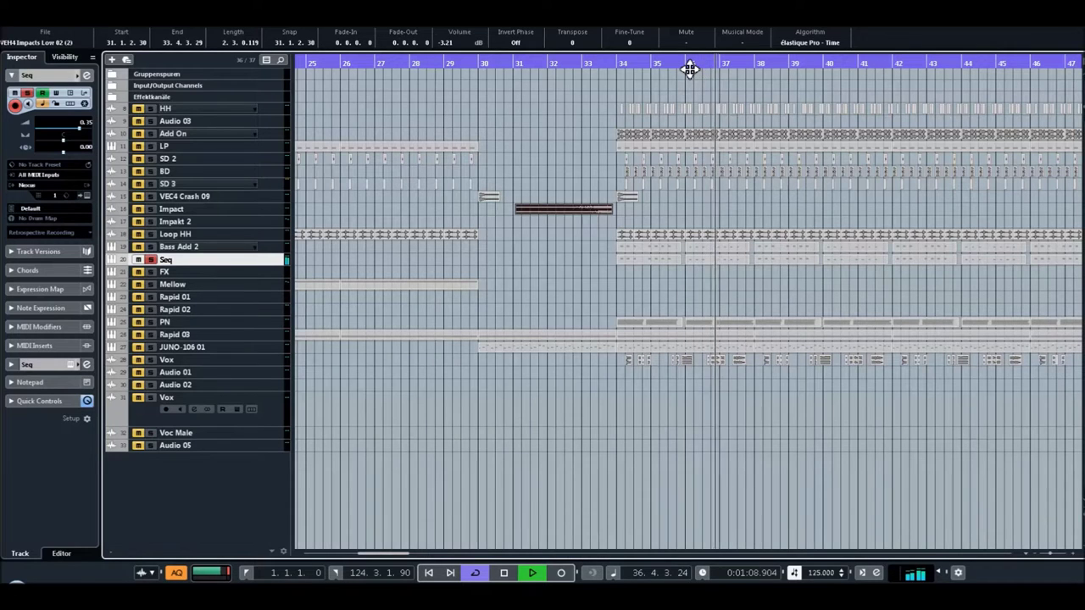
pyautogui.press('space')
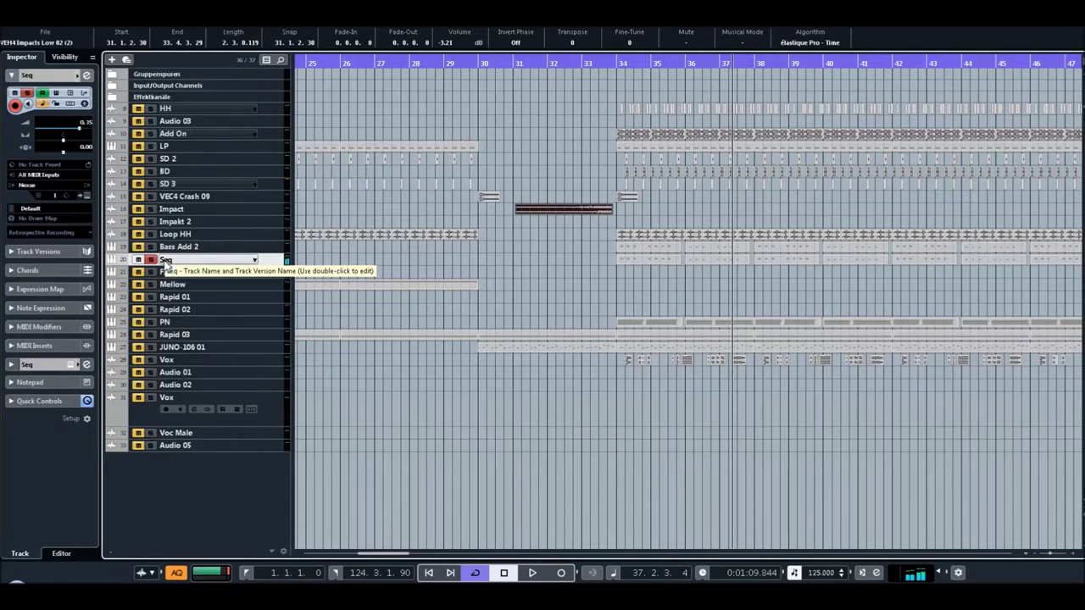
pyautogui.click(85, 197)
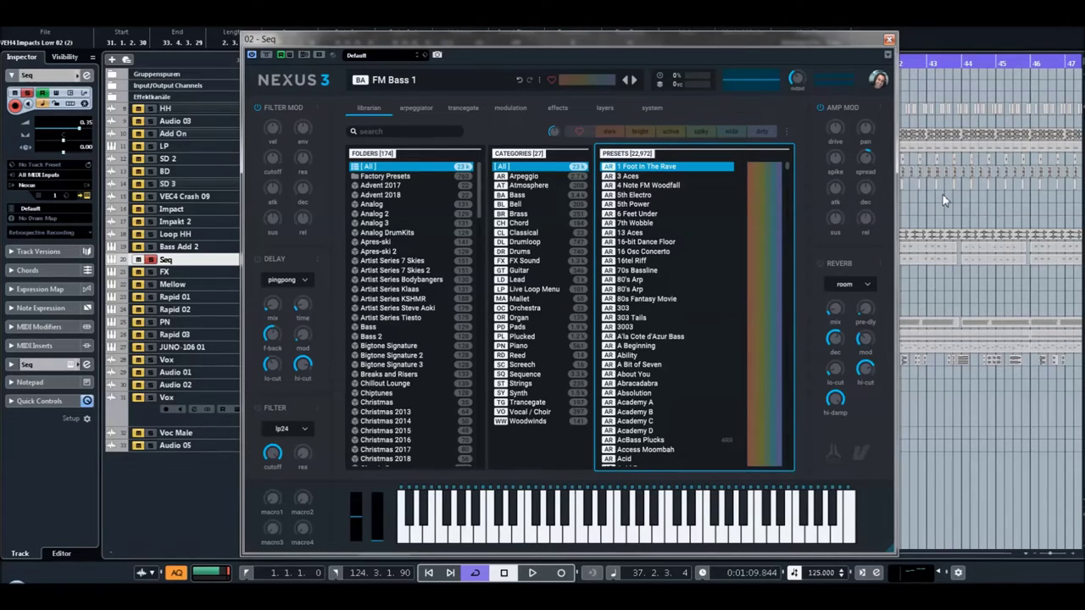
pyautogui.press('Escape')
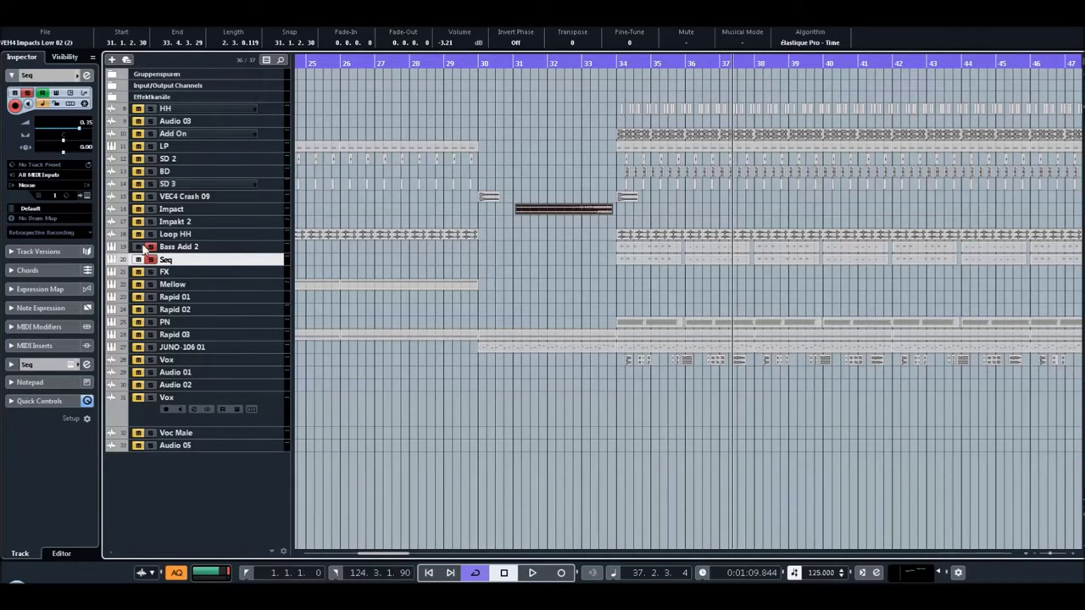
# Solo all tracks from HH down to Seq together and play them from bar 34 to about bar 37
pyautogui.moveTo(142, 236); pyautogui.dragTo(141, 209)
pyautogui.moveTo(140, 184); pyautogui.dragTo(130, 123)
pyautogui.click(618, 63)
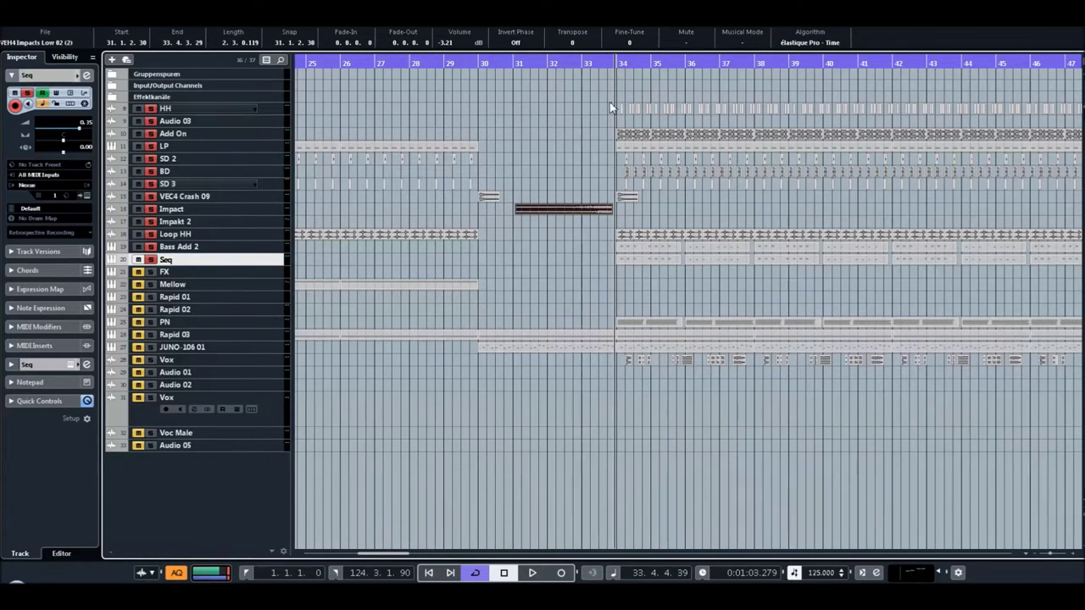
pyautogui.press('space')
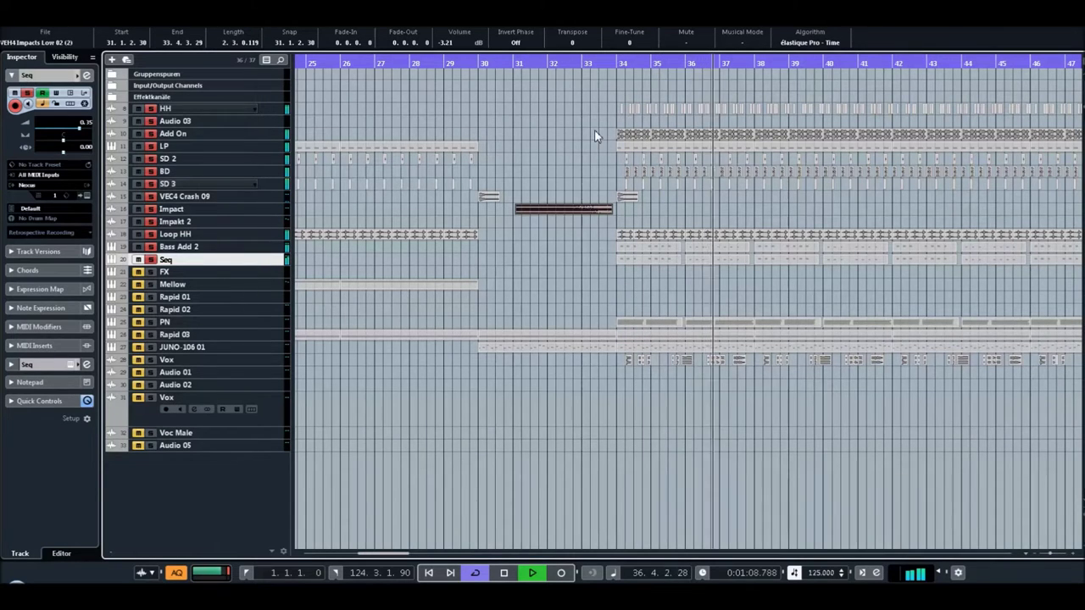
pyautogui.press('space')
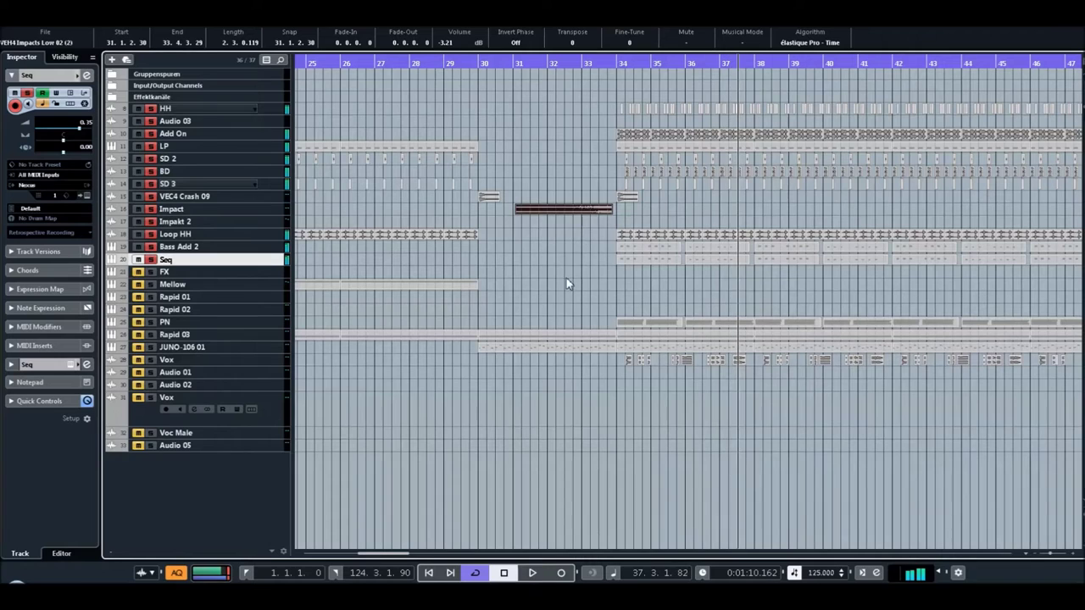
# Check the whole arrangement for FX clips, return the playhead to bar 34, and remove the FX track
pyautogui.click(195, 323)
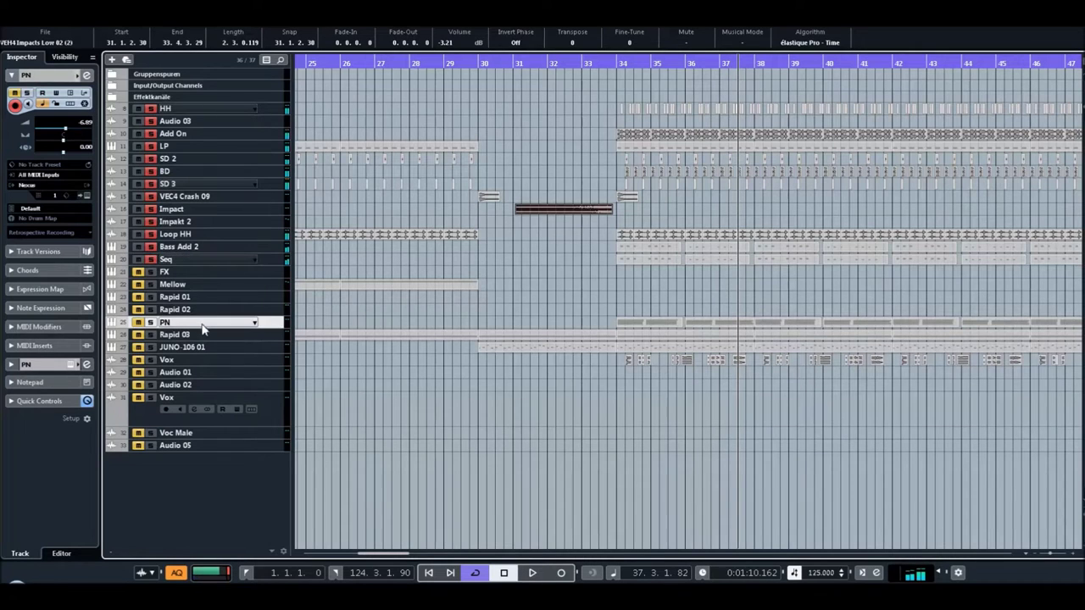
pyautogui.click(177, 276)
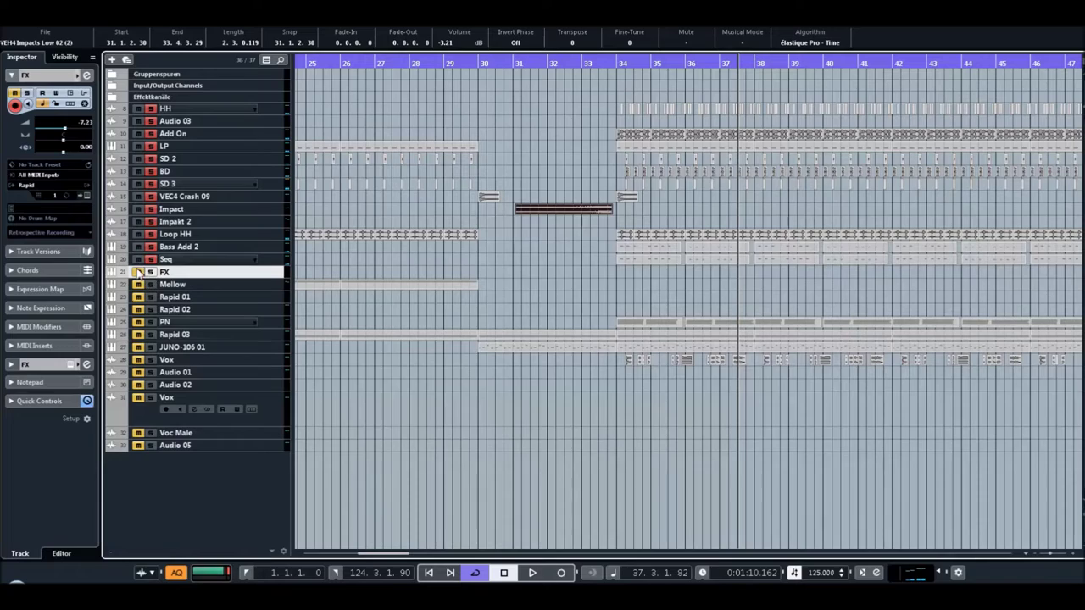
pyautogui.moveTo(378, 555)
pyautogui.mouseDown()
pyautogui.moveTo(501, 553)
pyautogui.moveTo(356, 557)
pyautogui.mouseUp()
pyautogui.moveTo(1051, 559); pyautogui.dragTo(1039, 555)
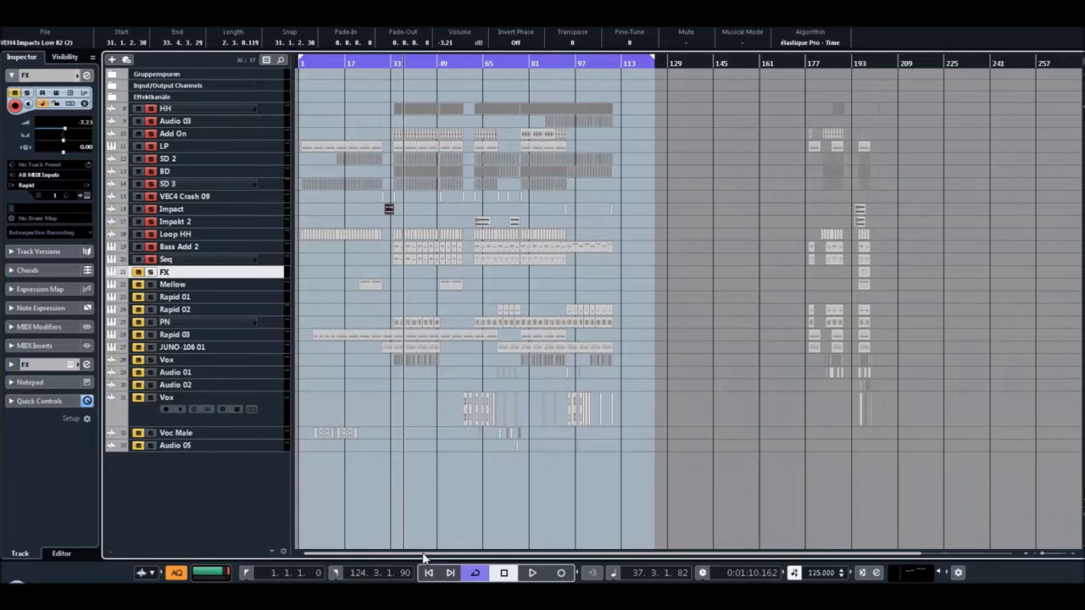
pyautogui.moveTo(402, 68); pyautogui.dragTo(394, 103)
pyautogui.click(381, 66)
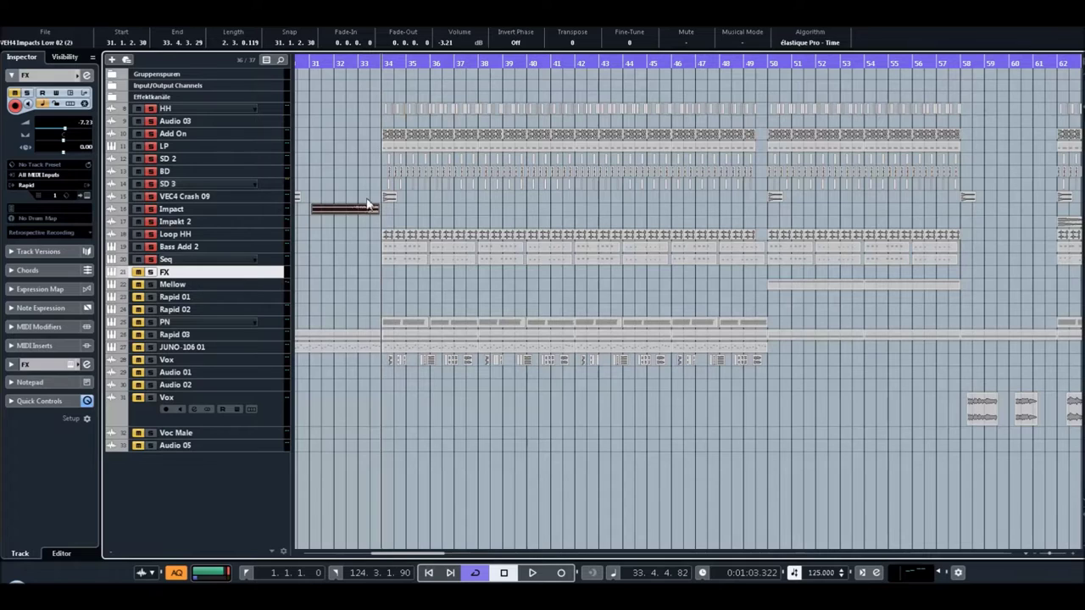
pyautogui.rightClick(202, 277)
pyautogui.click(268, 334)
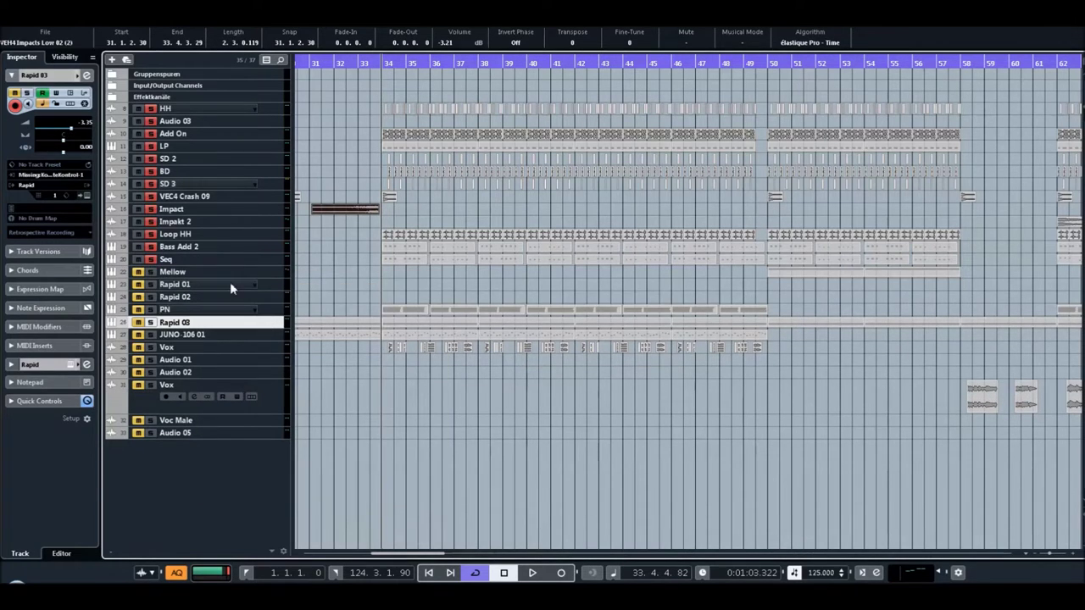
# Move the playhead to bar 50 and add the Mellow track to the soloed drum and bass tracks
pyautogui.click(403, 285)
pyautogui.click(188, 272)
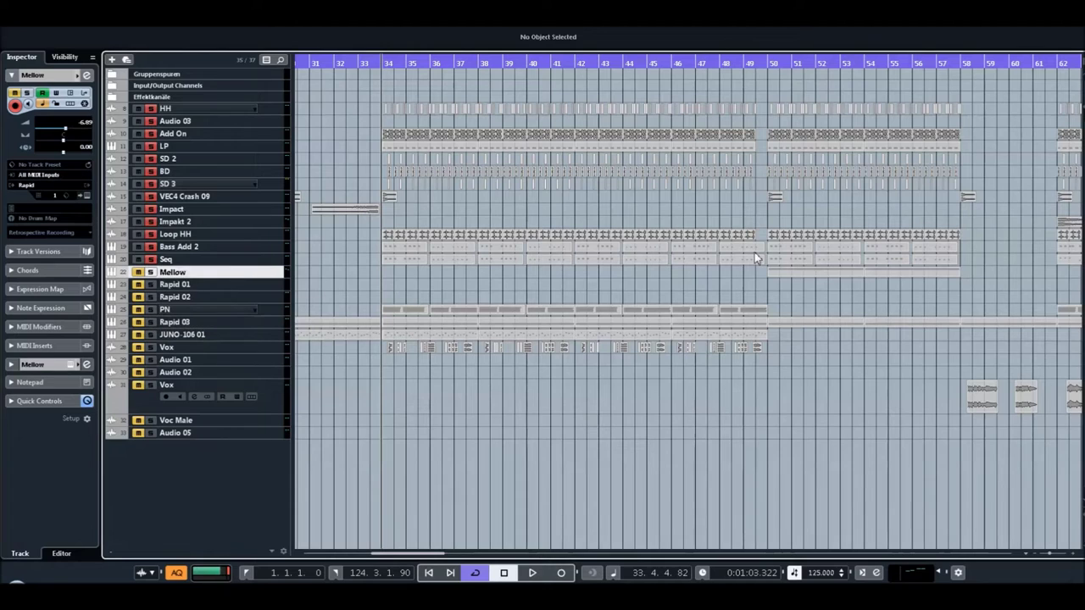
pyautogui.click(770, 65)
pyautogui.press('h')
pyautogui.click(139, 274)
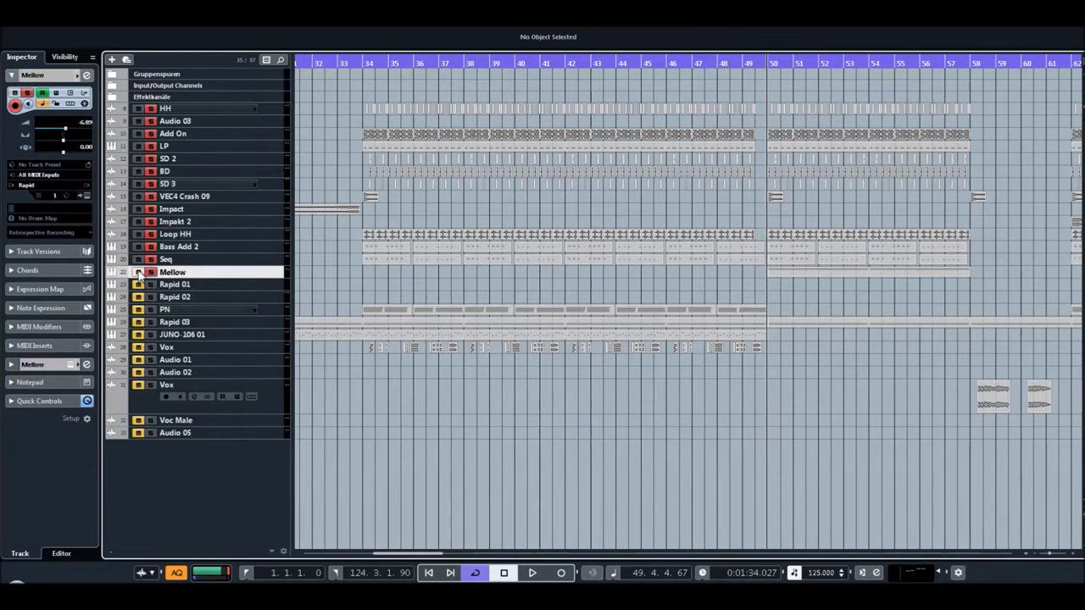
# Check Mellow's Rapid instrument preset and play the soloed tracks from bar 50 to about bar 53
pyautogui.click(87, 196)
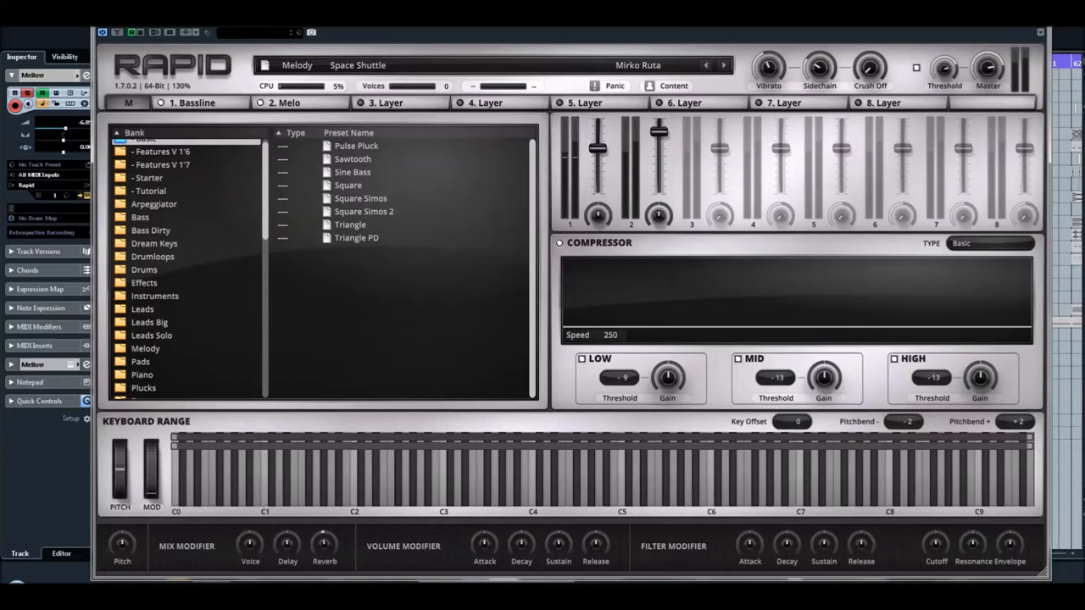
pyautogui.click(1040, 31)
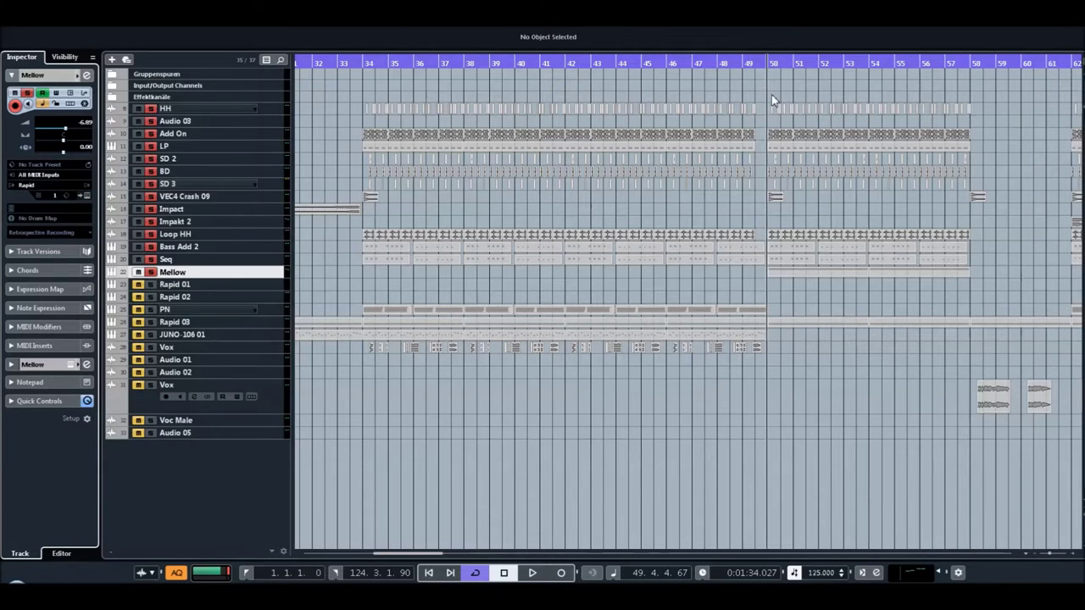
pyautogui.press('space')
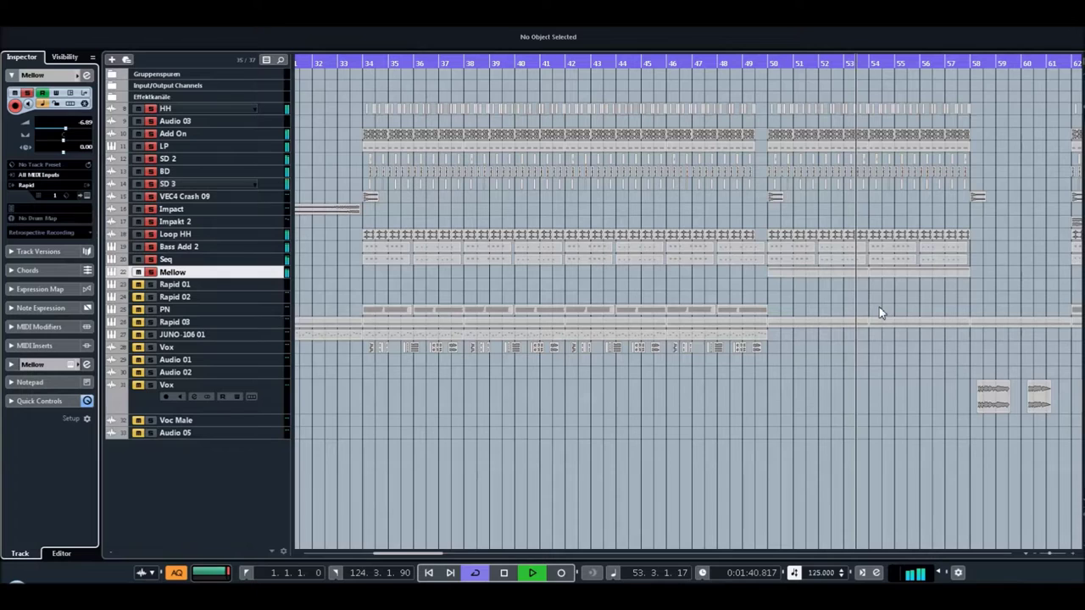
pyautogui.press('space')
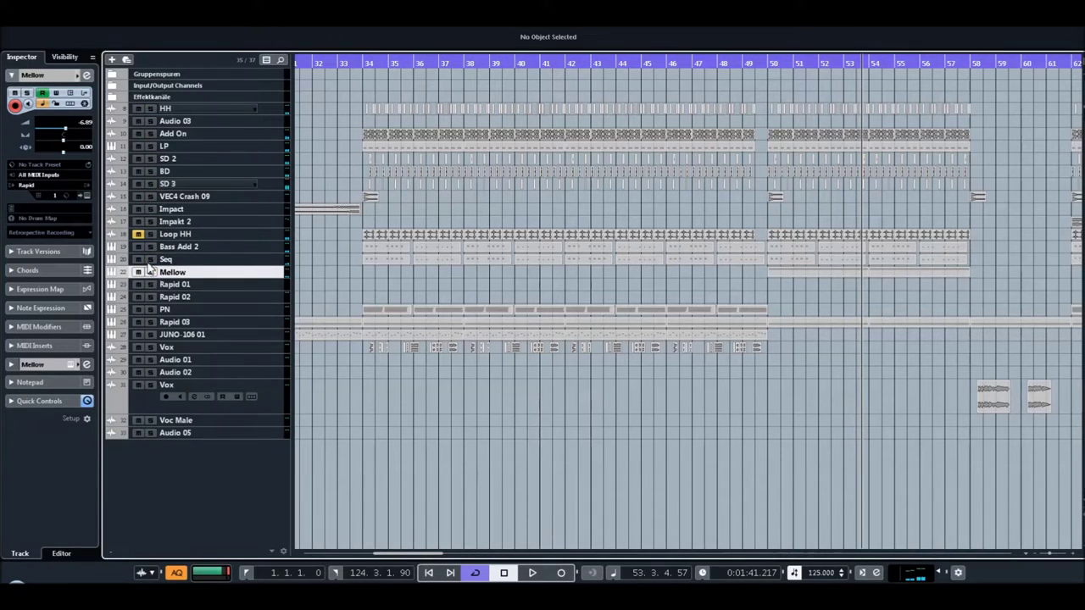
# Solo only the Mellow track and play it from bar 50 to about bar 53
pyautogui.click(174, 272)
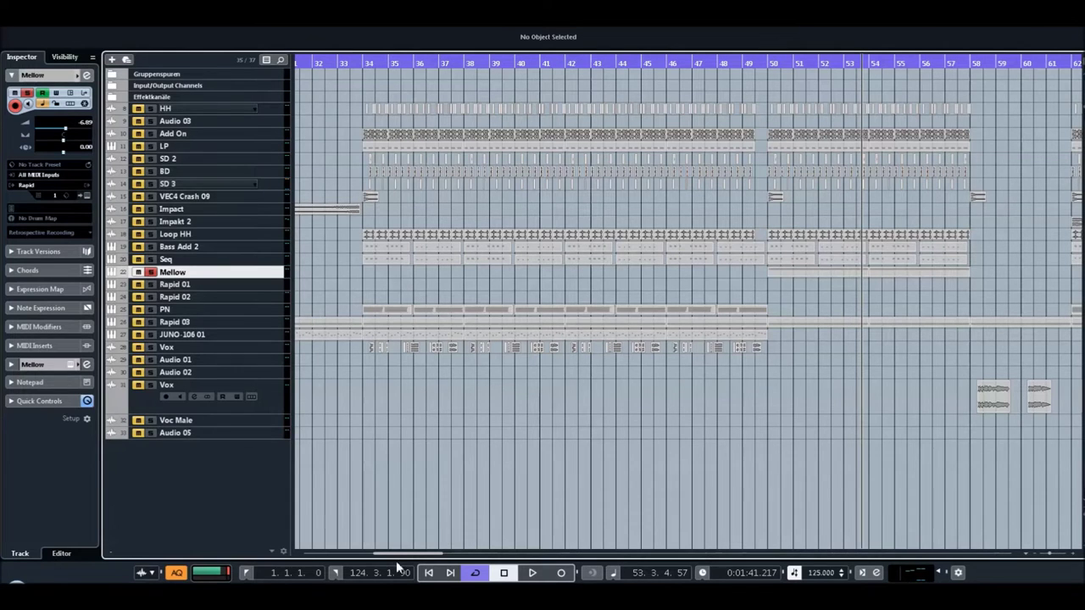
pyautogui.moveTo(398, 554); pyautogui.dragTo(428, 554)
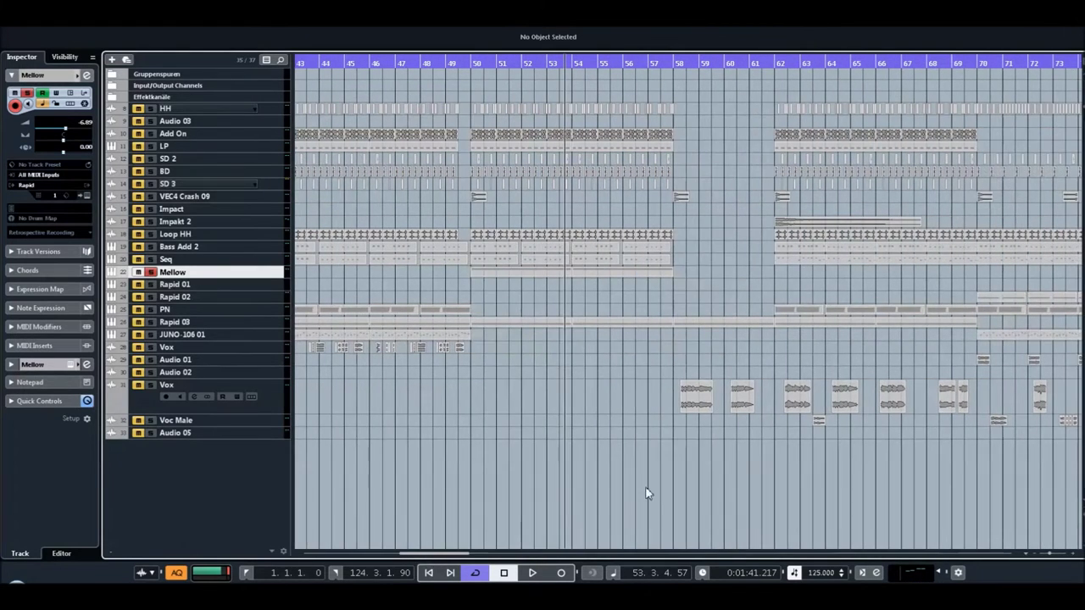
pyautogui.click(1032, 553)
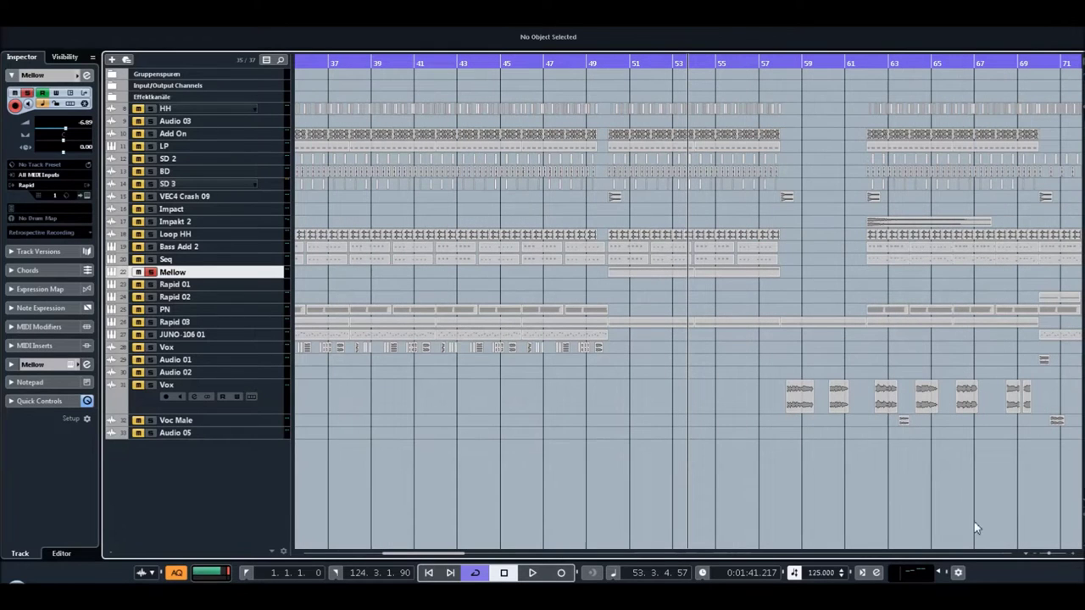
pyautogui.moveTo(609, 66)
pyautogui.mouseDown()
pyautogui.moveTo(611, 85)
pyautogui.moveTo(608, 76)
pyautogui.mouseUp()
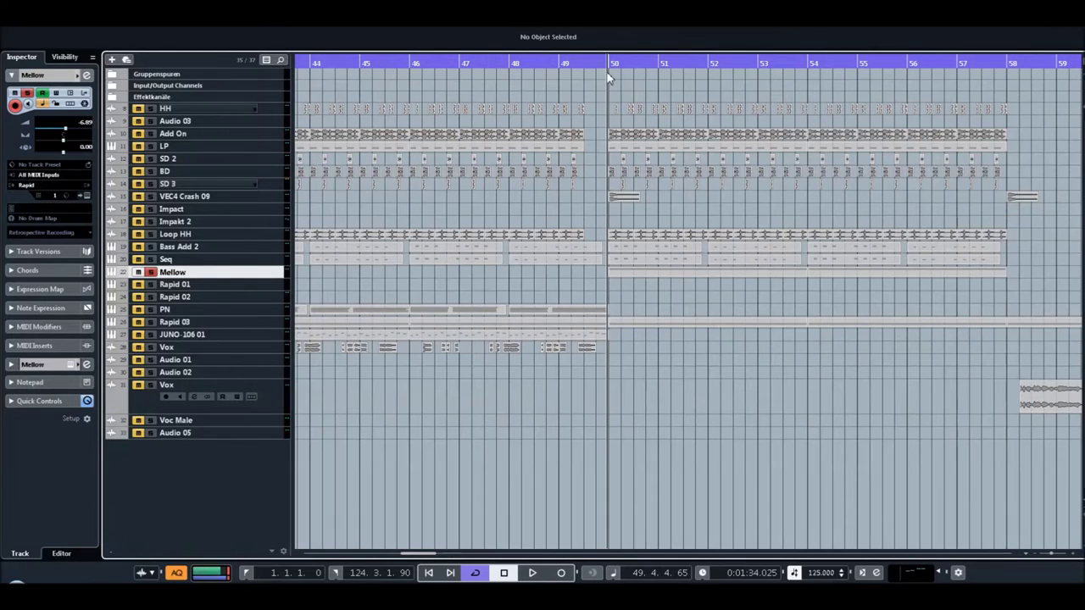
pyautogui.moveTo(416, 555); pyautogui.dragTo(424, 554)
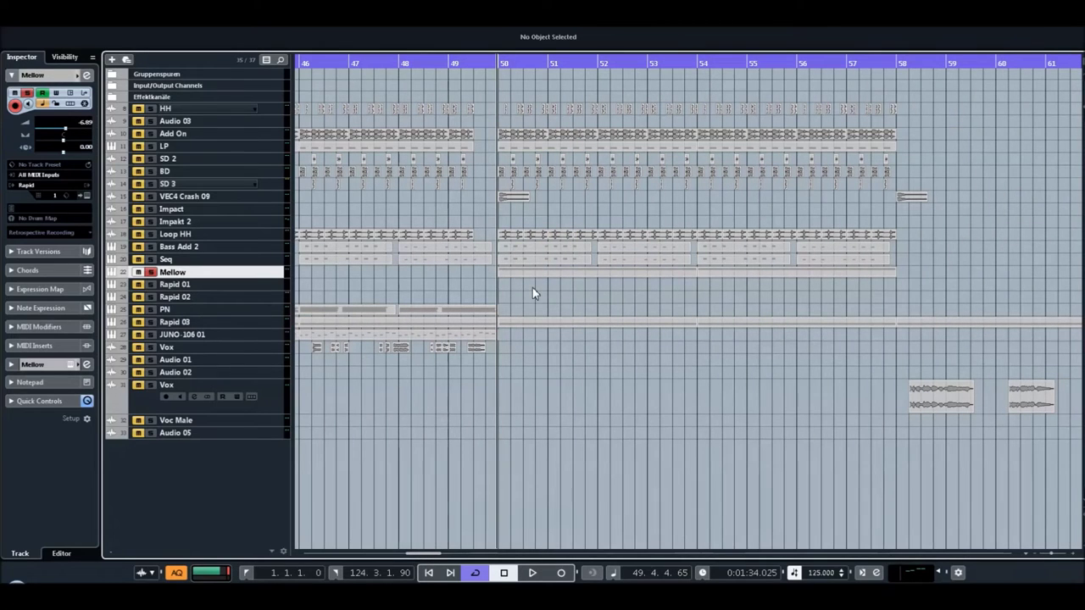
pyautogui.press('space')
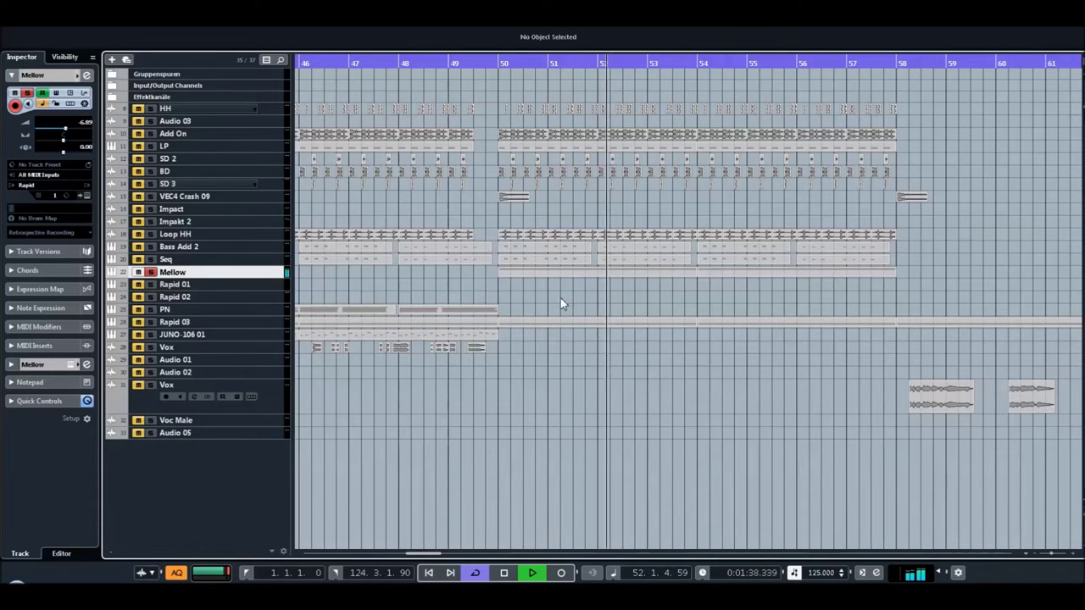
pyautogui.hscroll(3, 436, 560)
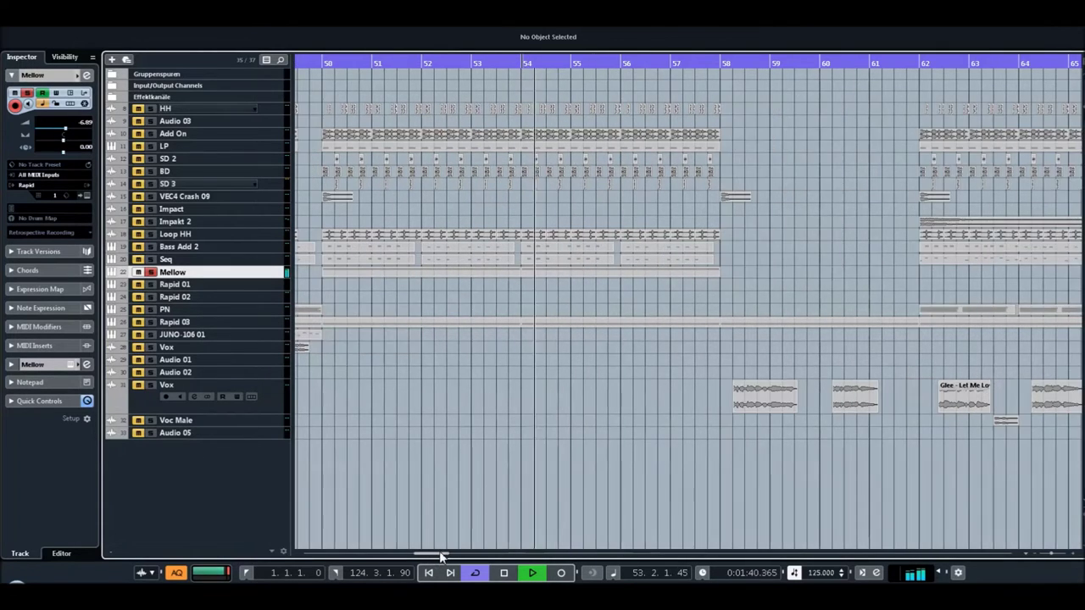
pyautogui.press('space')
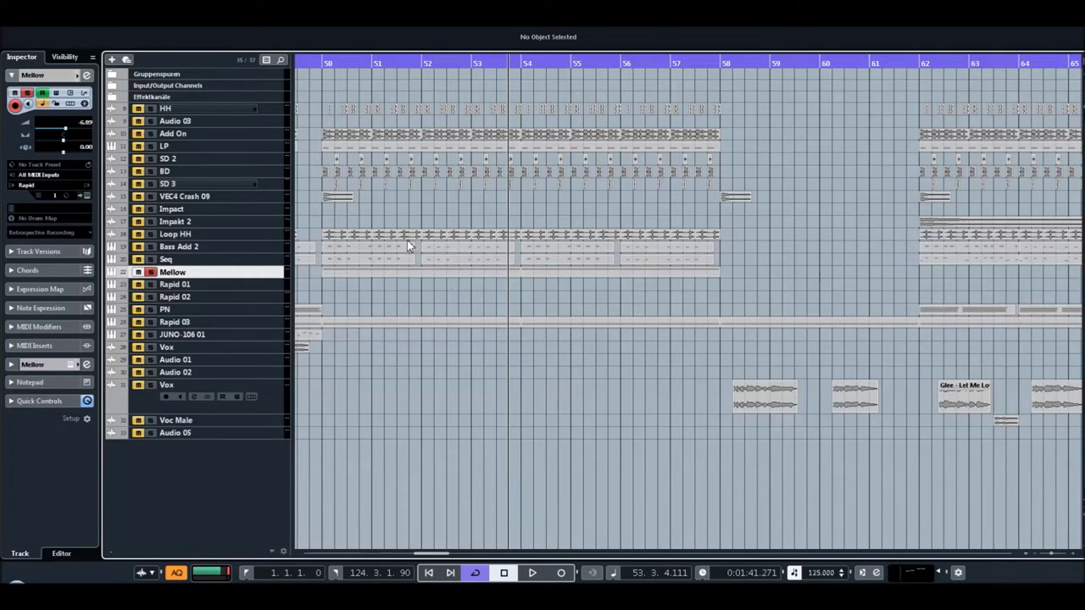
# Solo Bass Add 2 and Seq with Mellow, play from bar 50 to about bar 53 while adding Add On, and clear all solos
pyautogui.click(139, 246)
pyautogui.click(140, 259)
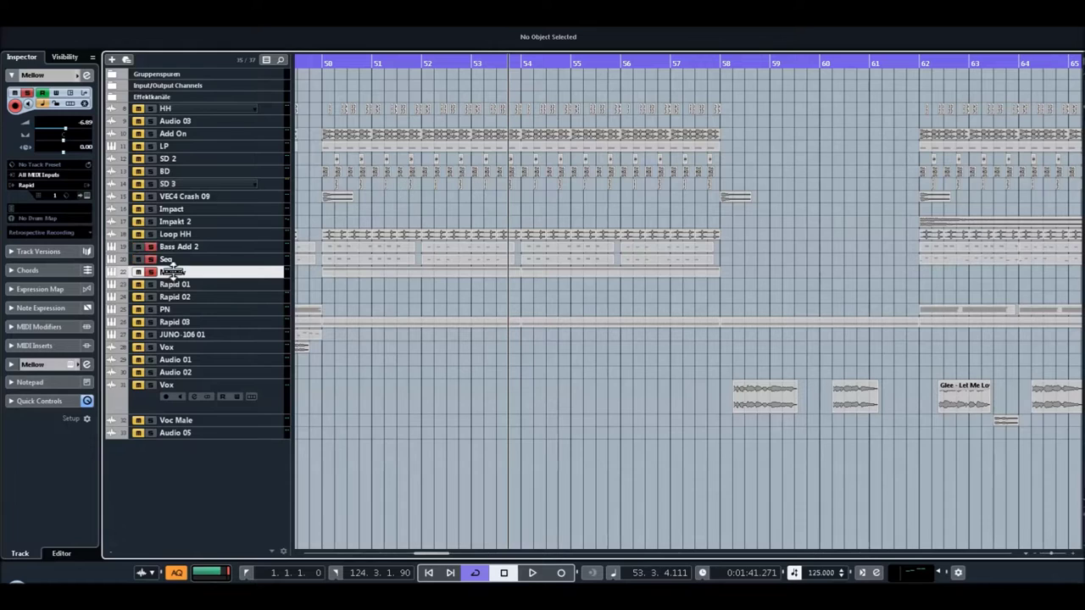
pyautogui.click(325, 64)
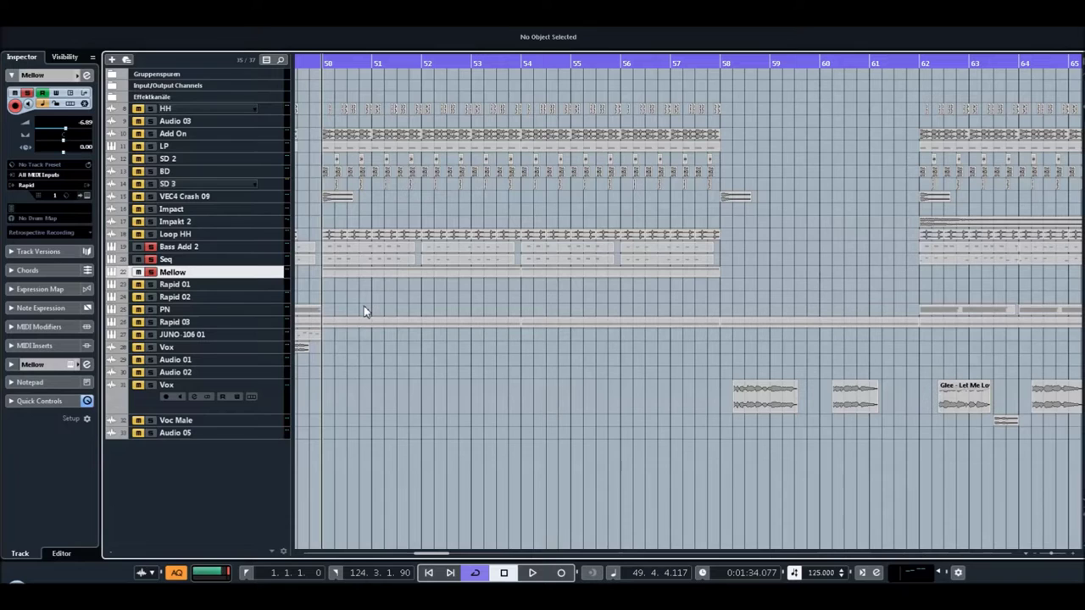
pyautogui.press('space')
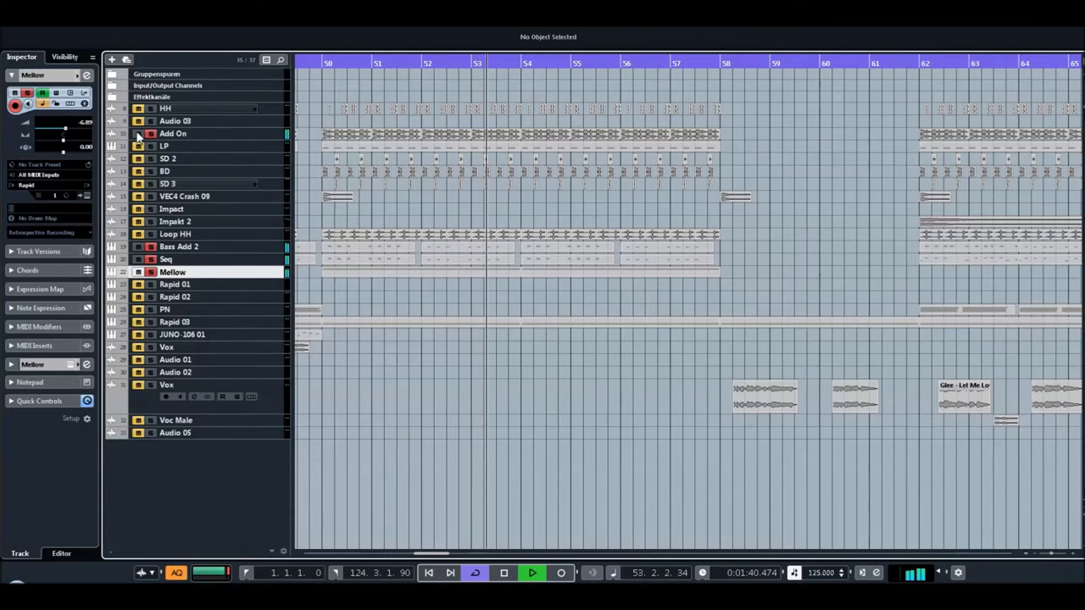
pyautogui.press('space')
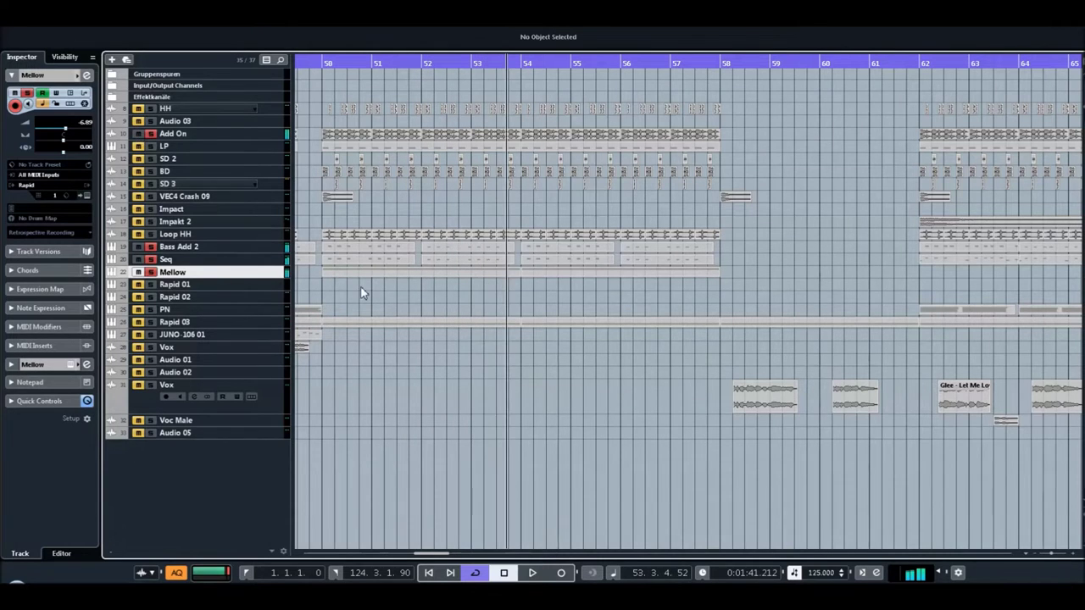
pyautogui.keyDown('ctrl'); pyautogui.click(150, 134); pyautogui.keyUp('ctrl')
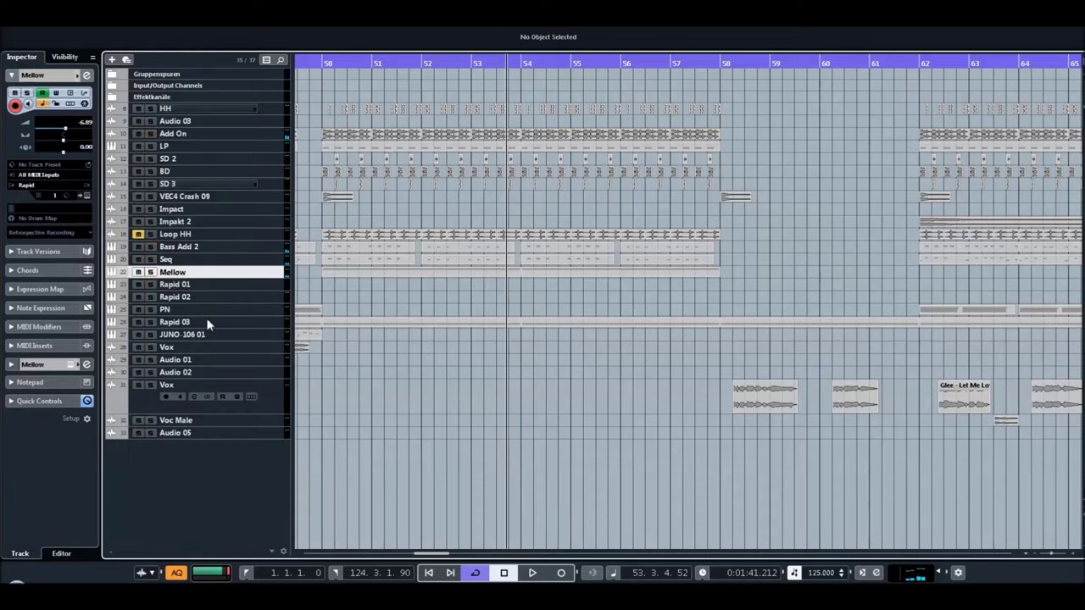
# Solo the PN track and check its Nexus instrument preset
pyautogui.moveTo(424, 557); pyautogui.dragTo(415, 557)
pyautogui.click(187, 310)
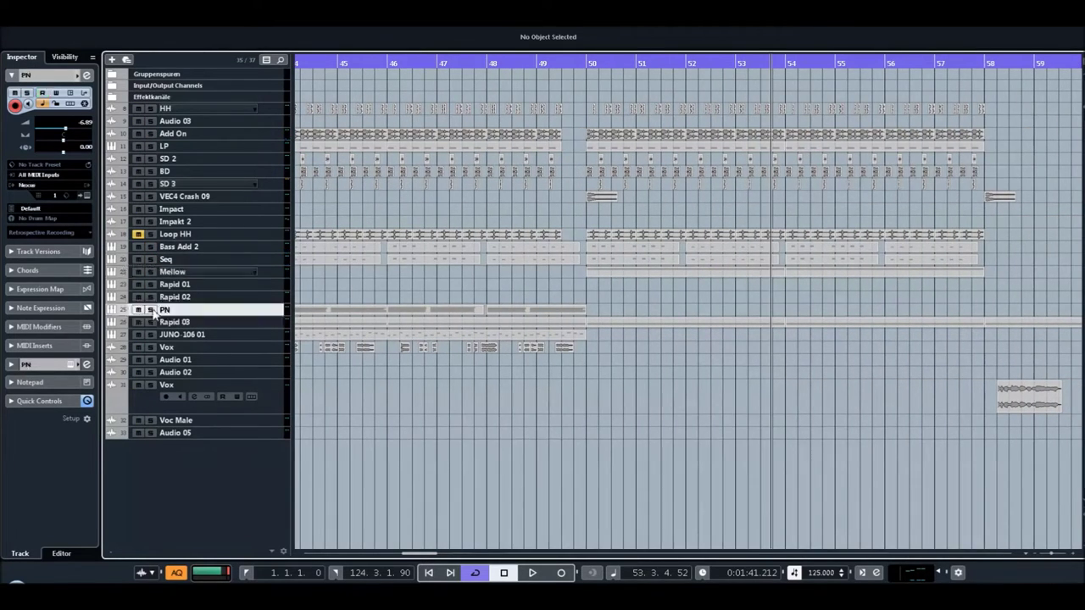
pyautogui.click(151, 310)
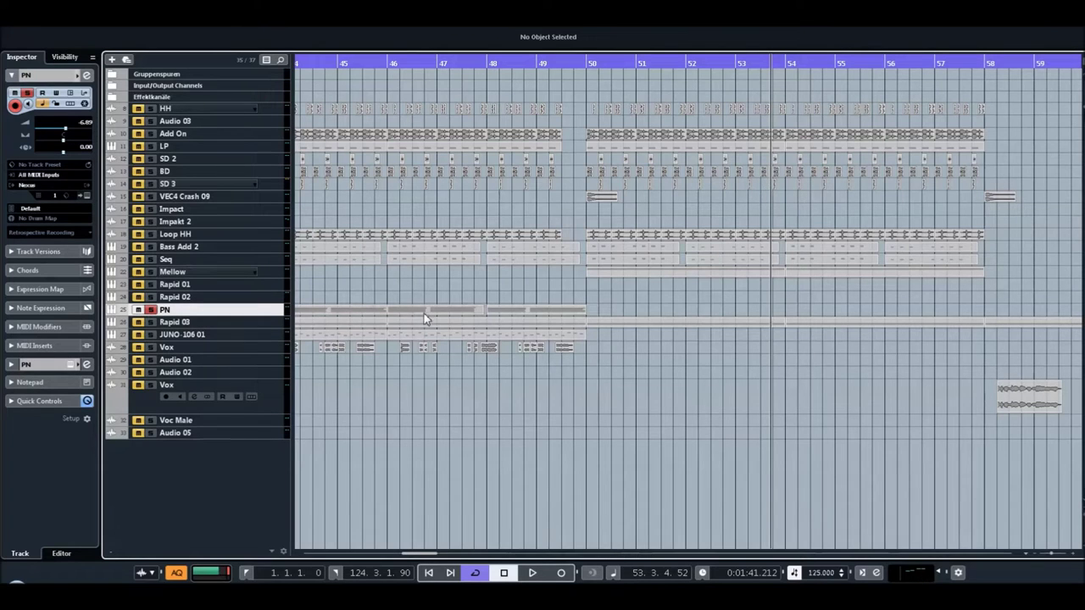
pyautogui.click(87, 196)
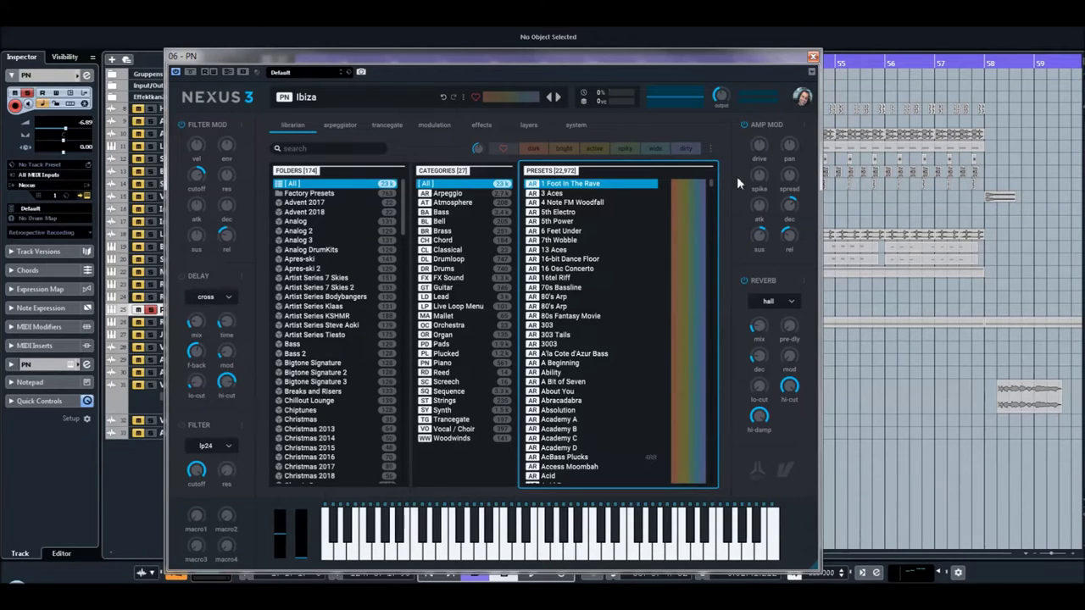
pyautogui.click(812, 58)
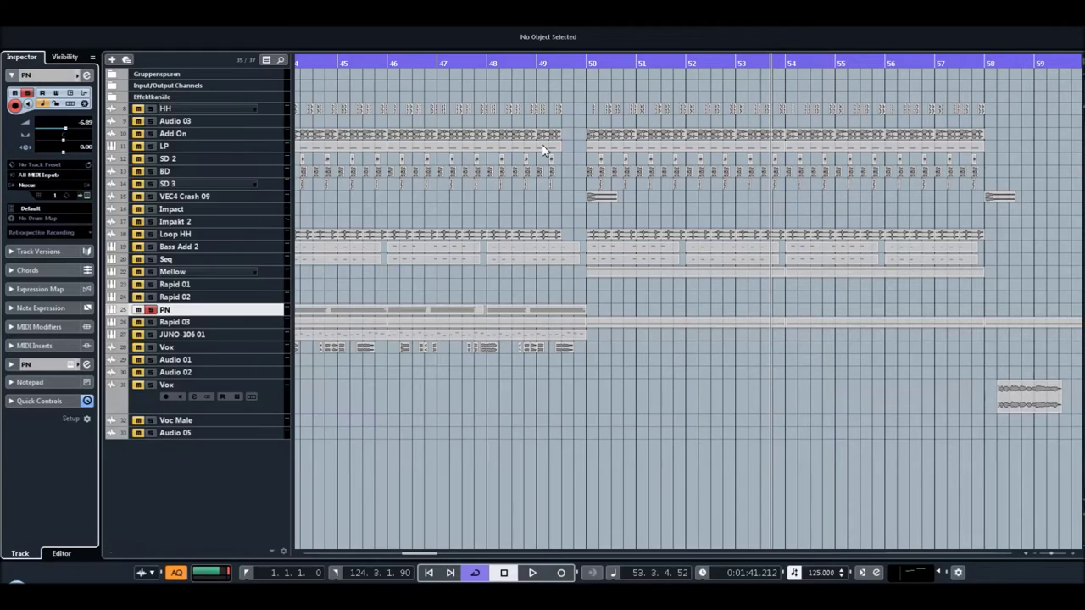
# Play the soloed PN track from bar 46 to about bar 49
pyautogui.click(390, 65)
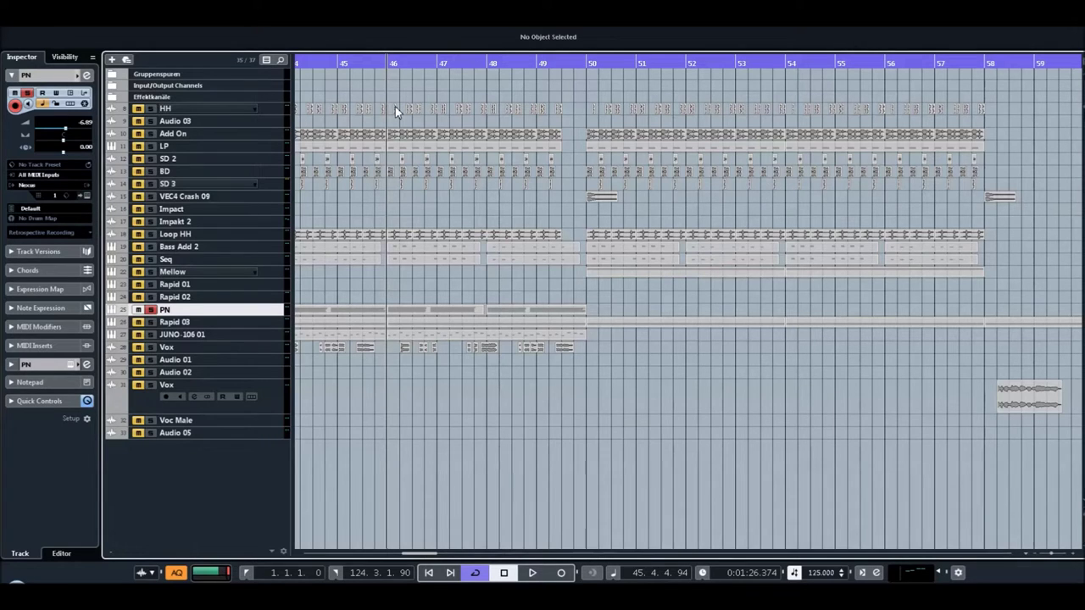
pyautogui.press('space')
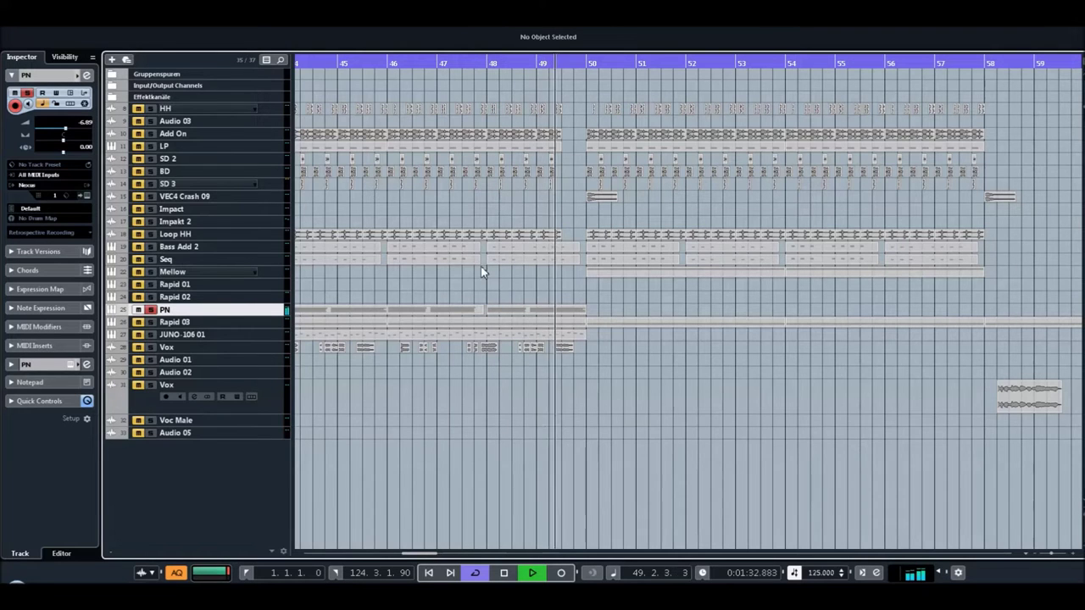
pyautogui.press('space')
# Examine the chord notes of the PN clips starting at bars 46 and 48 in the Key Editor
pyautogui.doubleClick(420, 310)
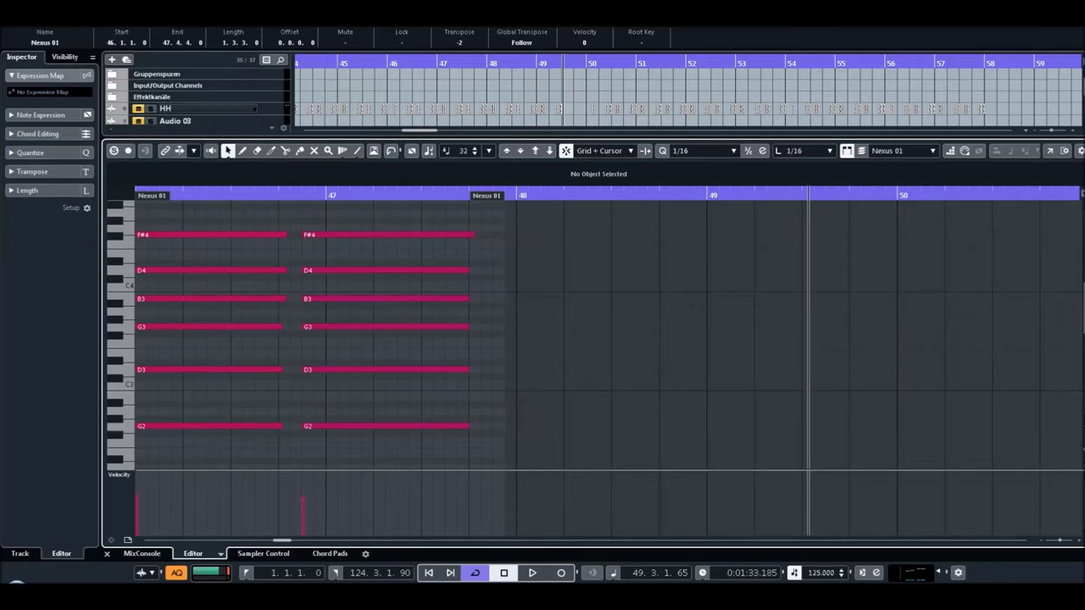
pyautogui.hotkey('shift', 'g')
pyautogui.hotkey('shift', 'h')
pyautogui.hotkey('ctrl', 'alt', 'e')
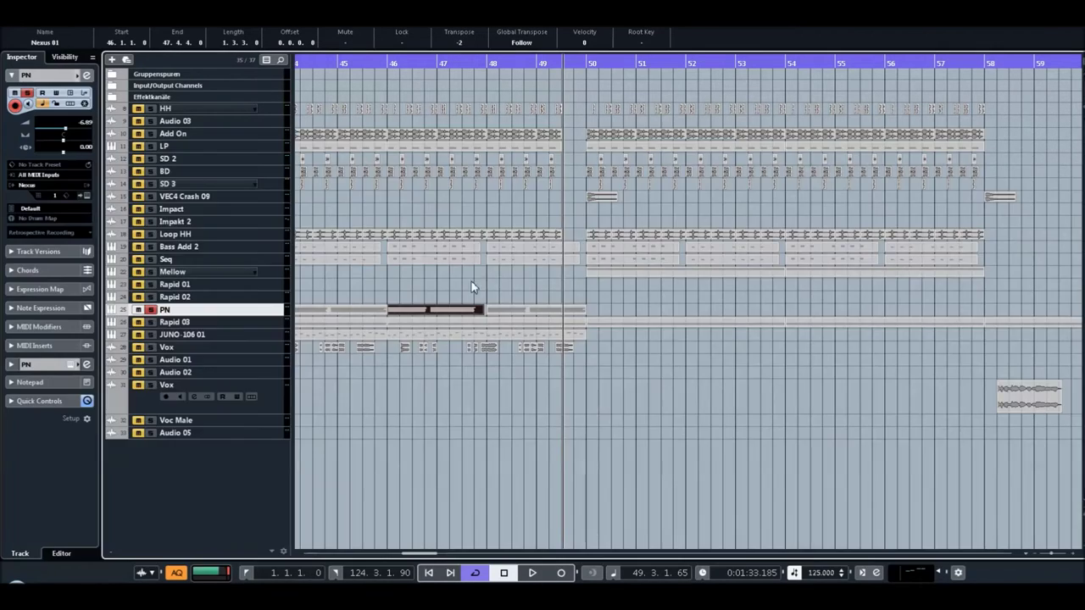
pyautogui.click(513, 314)
pyautogui.doubleClick(513, 314)
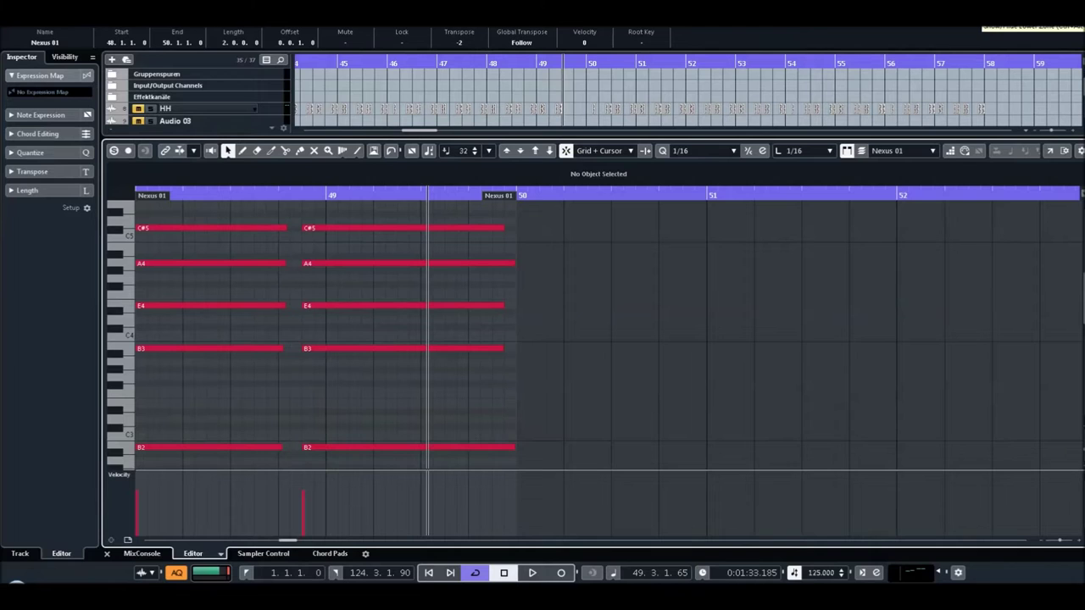
pyautogui.click(1070, 19)
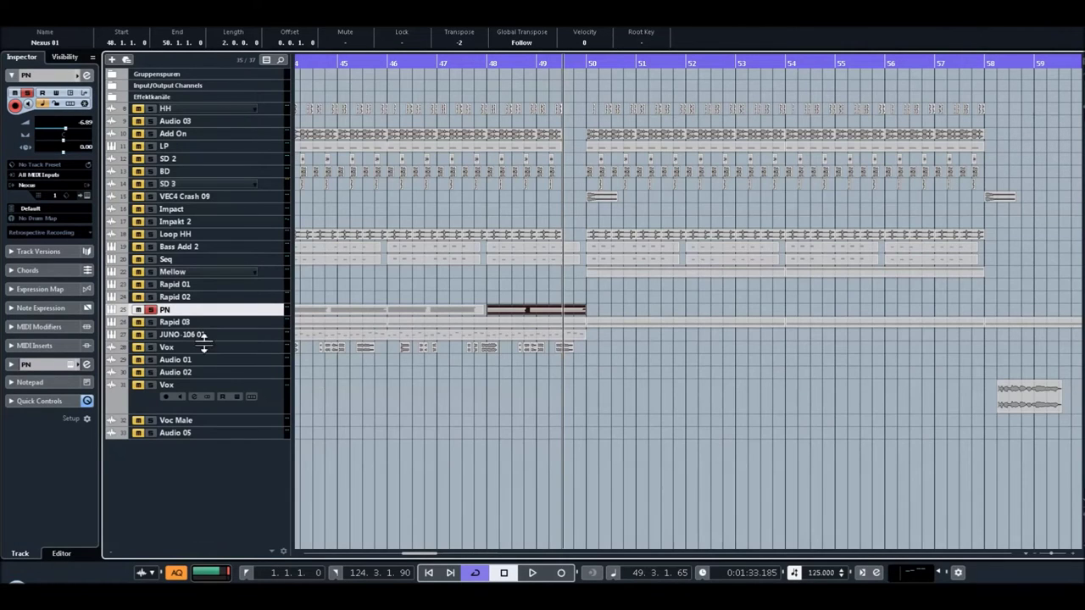
# Solo only the Rapid 03 track and play it from just before bar 46 to about bar 50
pyautogui.click(168, 326)
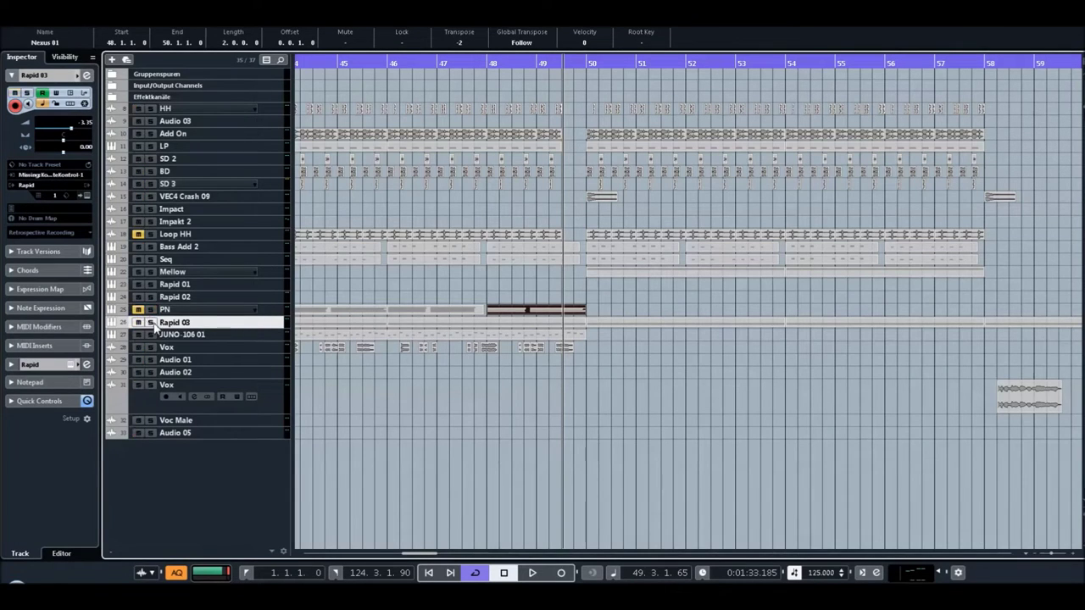
pyautogui.click(151, 322)
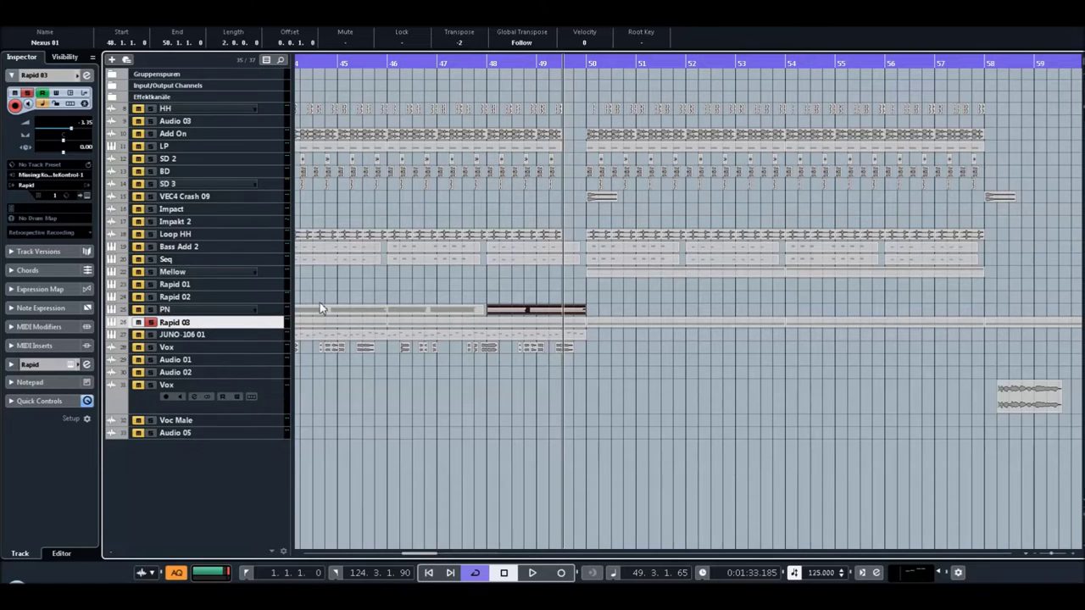
pyautogui.click(384, 66)
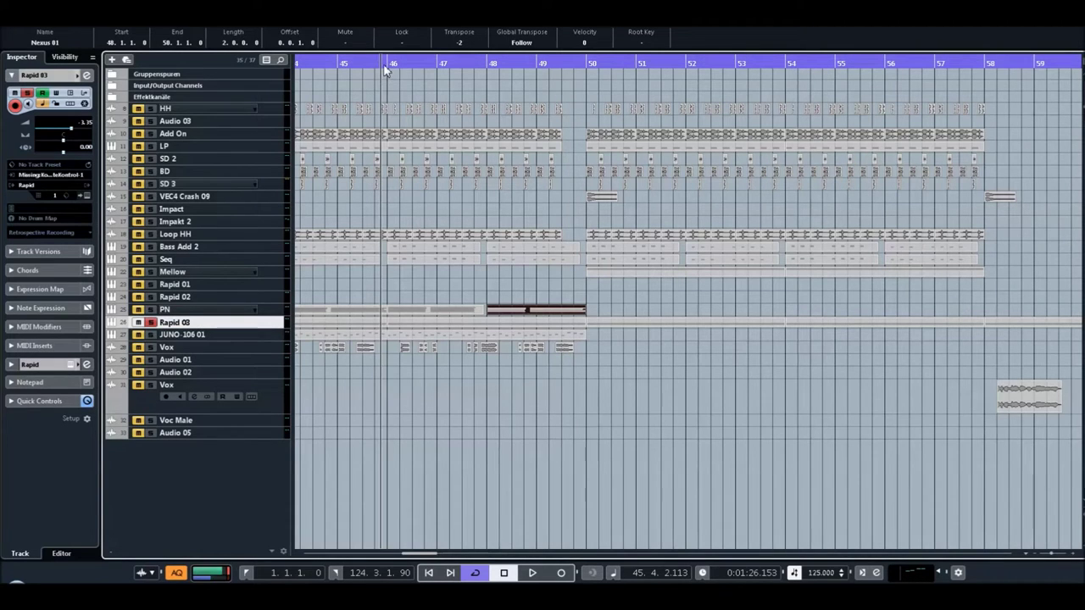
pyautogui.press('space')
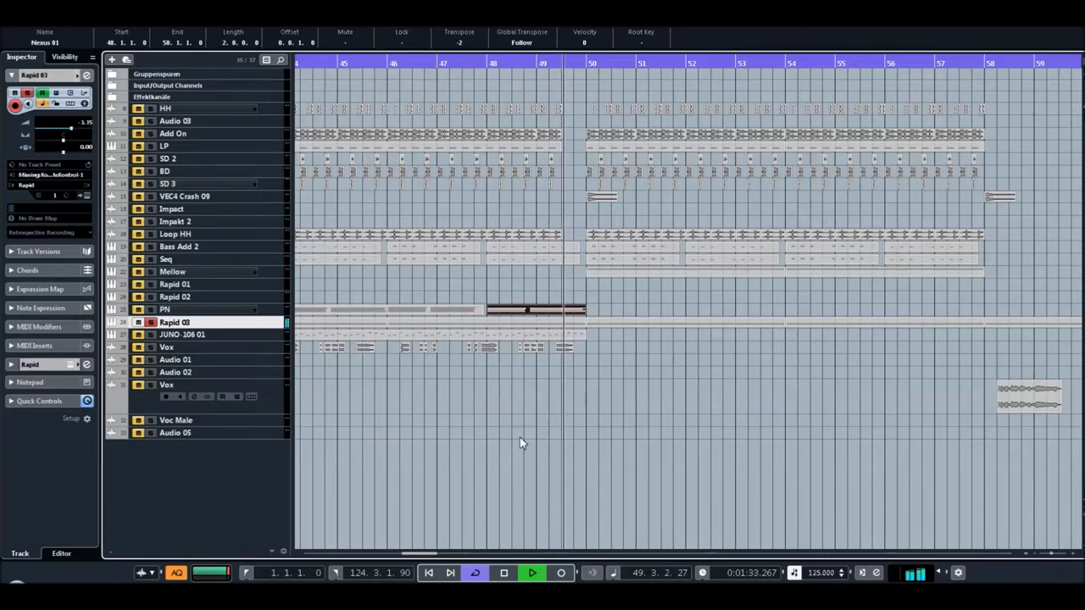
pyautogui.press('space')
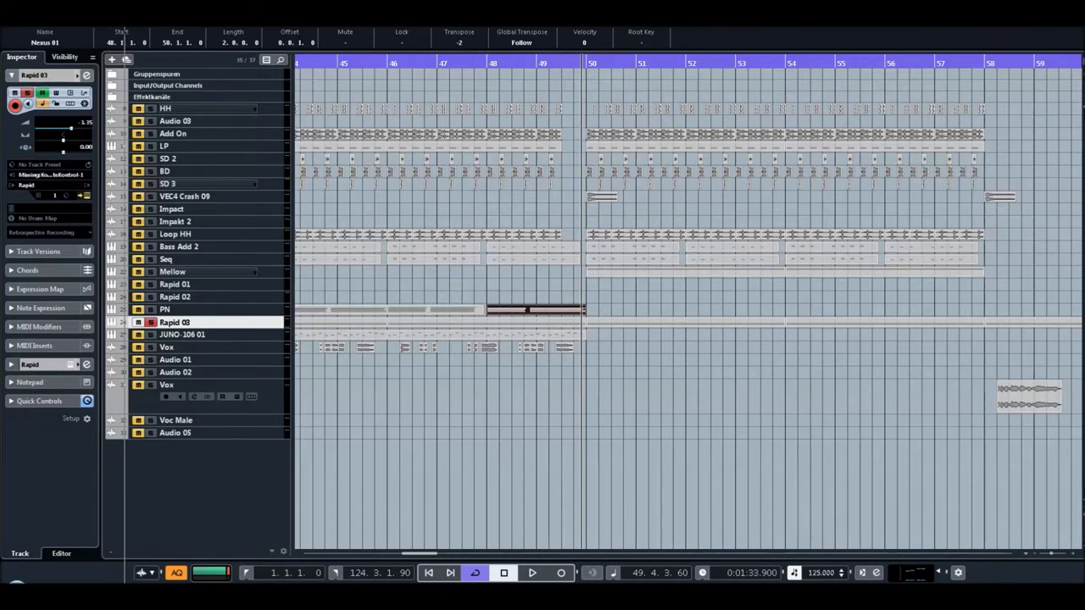
# Check Rapid 03's instrument preset and set the plug-in interface size to 100% (1280 x 720 px)
pyautogui.hotkey('ctrl', 'e')
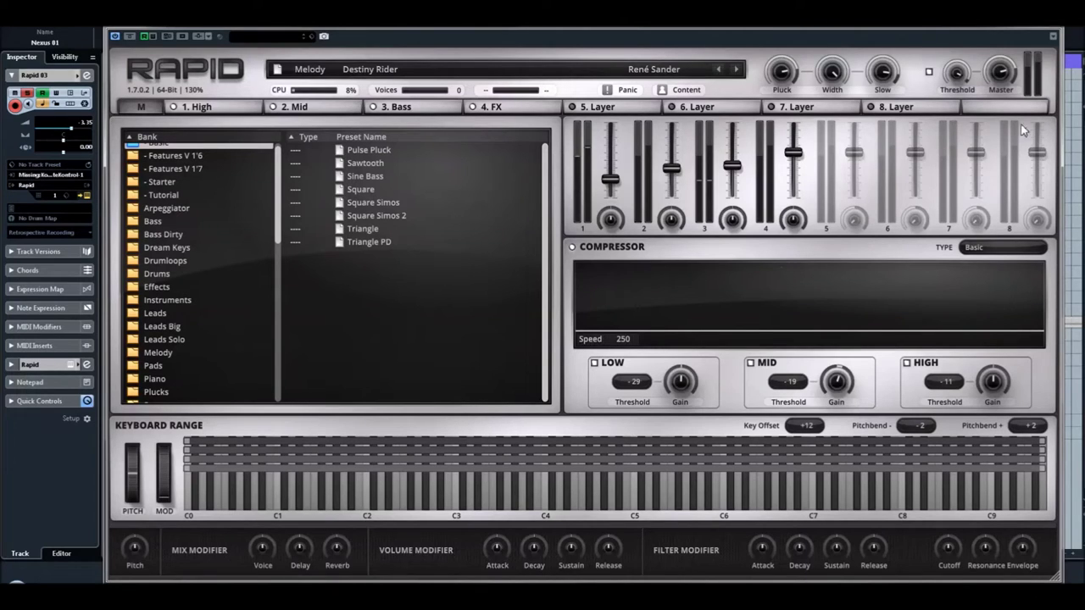
pyautogui.click(193, 90)
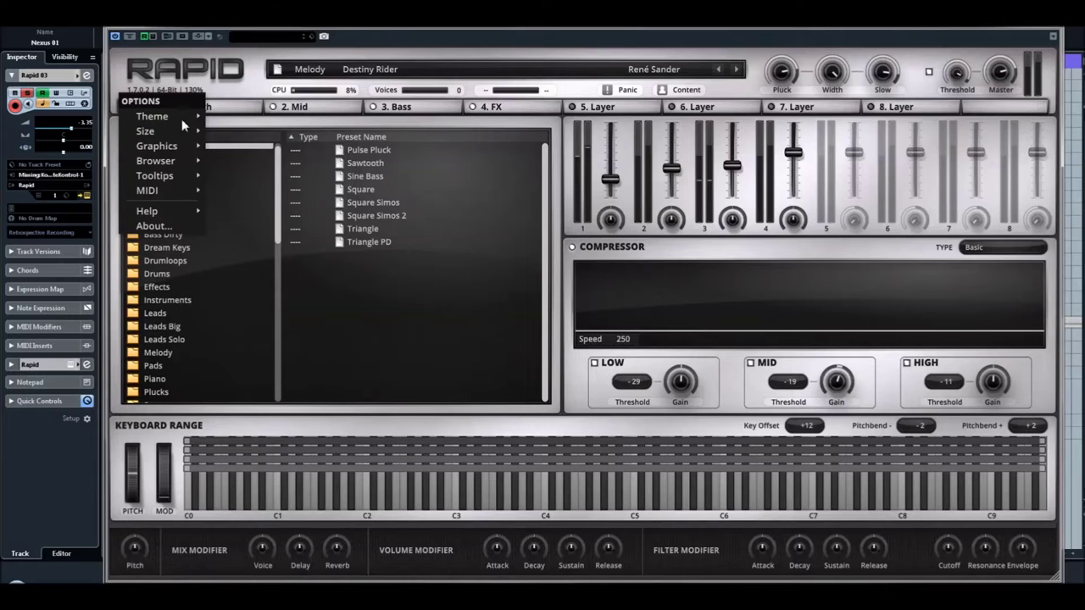
pyautogui.moveTo(180, 138)
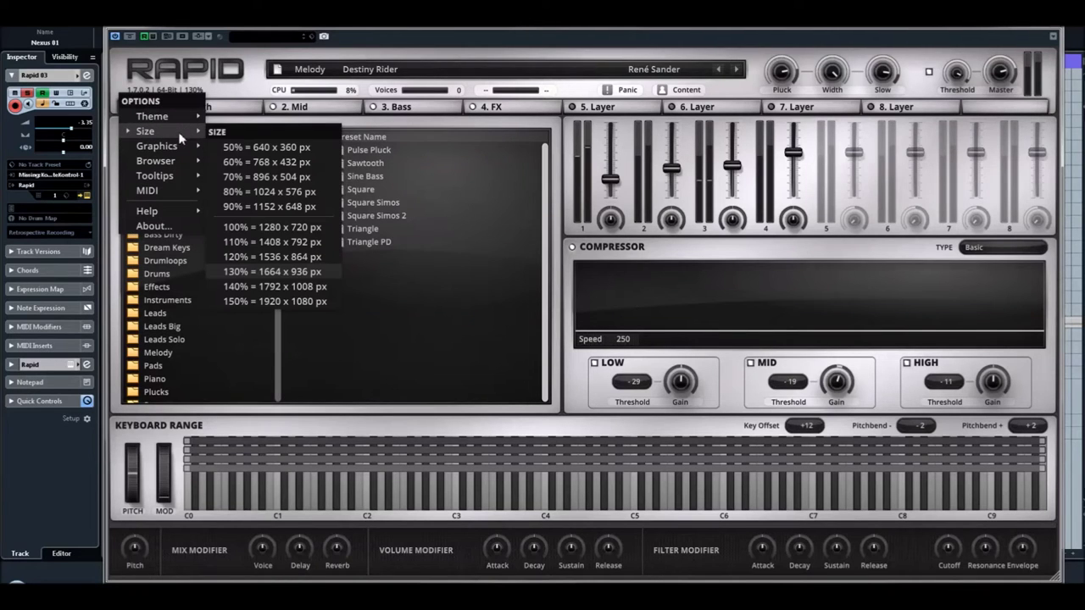
pyautogui.click(245, 228)
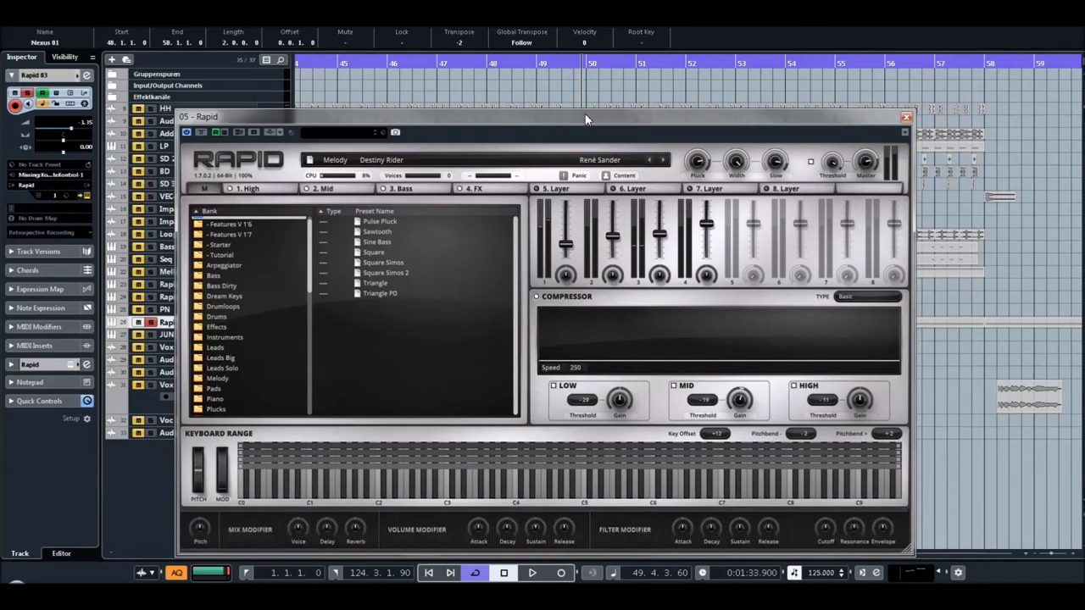
pyautogui.moveTo(585, 118); pyautogui.dragTo(648, 93)
pyautogui.click(906, 82)
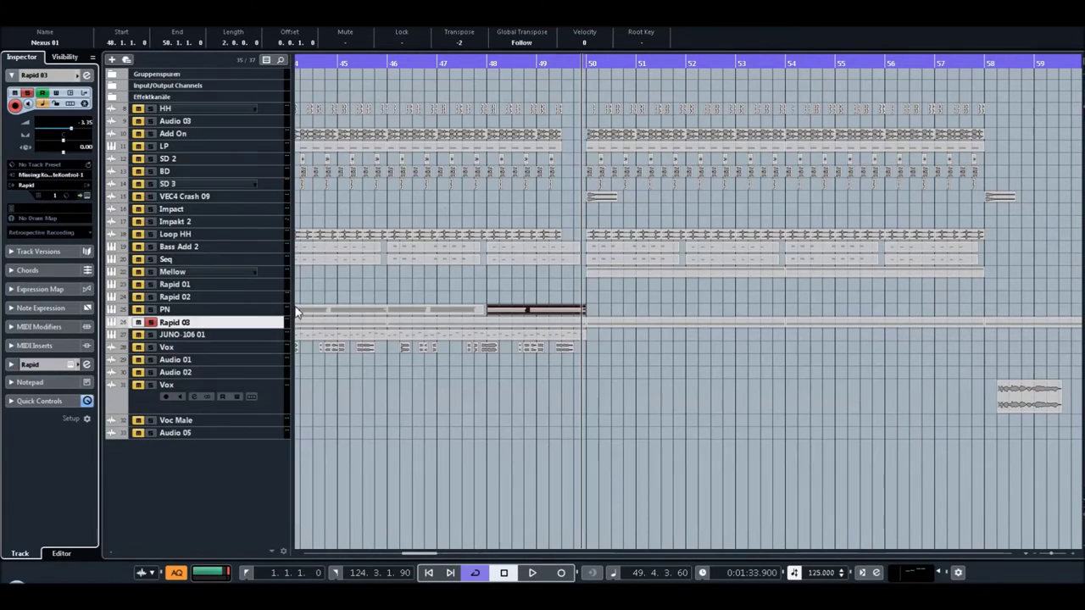
# Solo only the JUNO-106 01 track and play it from bar 46 to nearly bar 50
pyautogui.click(235, 336)
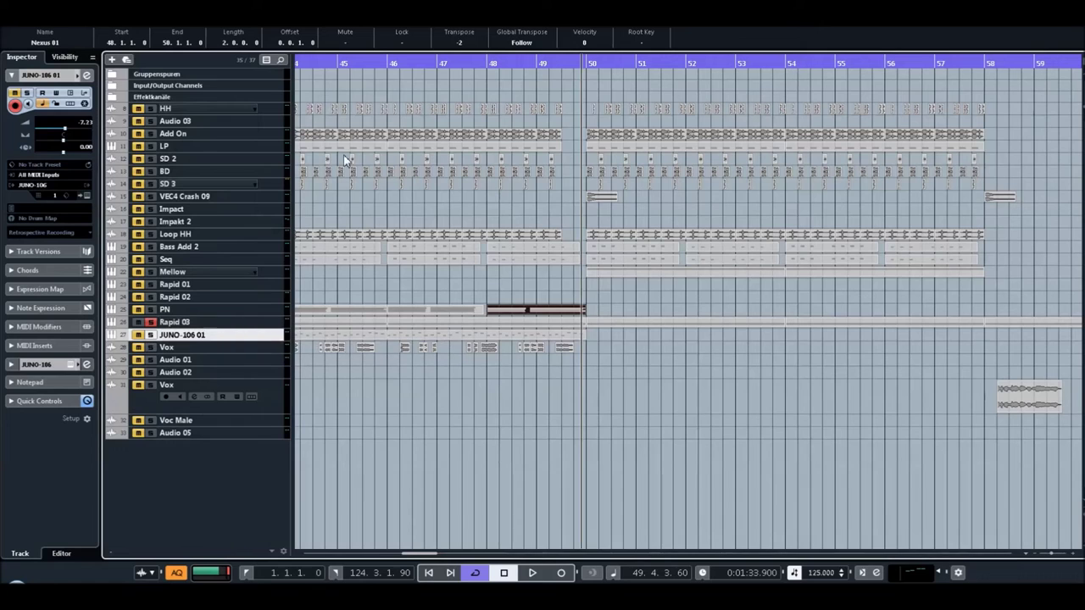
pyautogui.click(392, 67)
pyautogui.moveTo(394, 70); pyautogui.dragTo(390, 70)
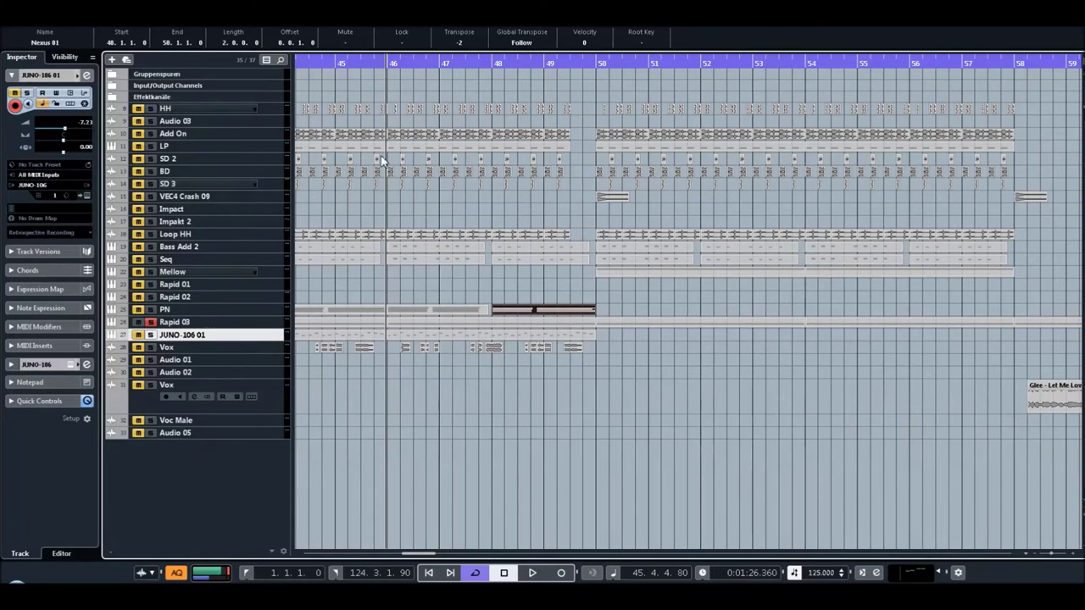
pyautogui.press('space')
pyautogui.click(150, 335)
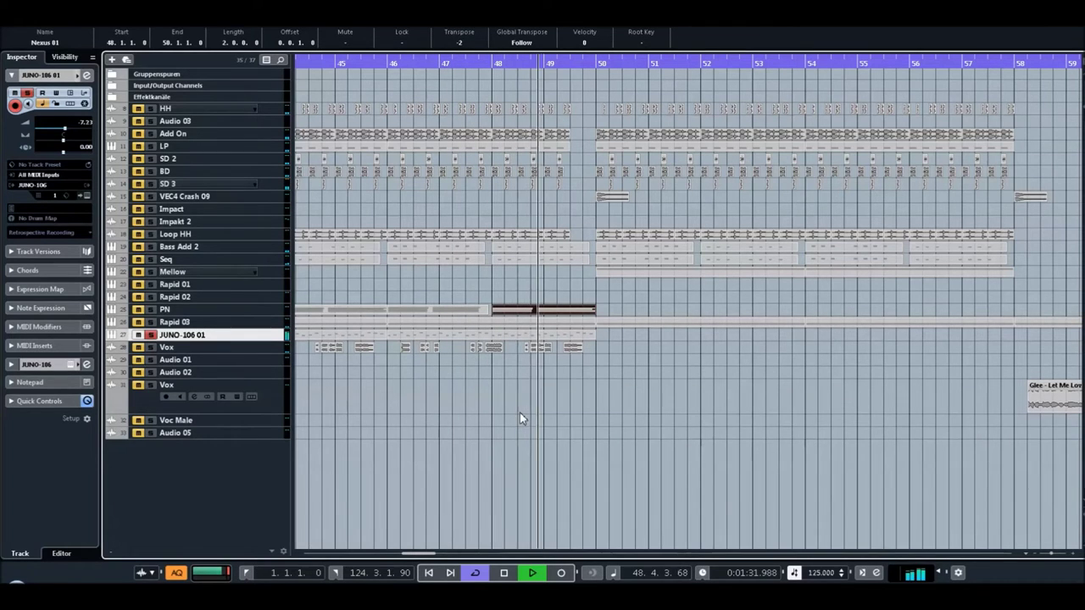
pyautogui.press('space')
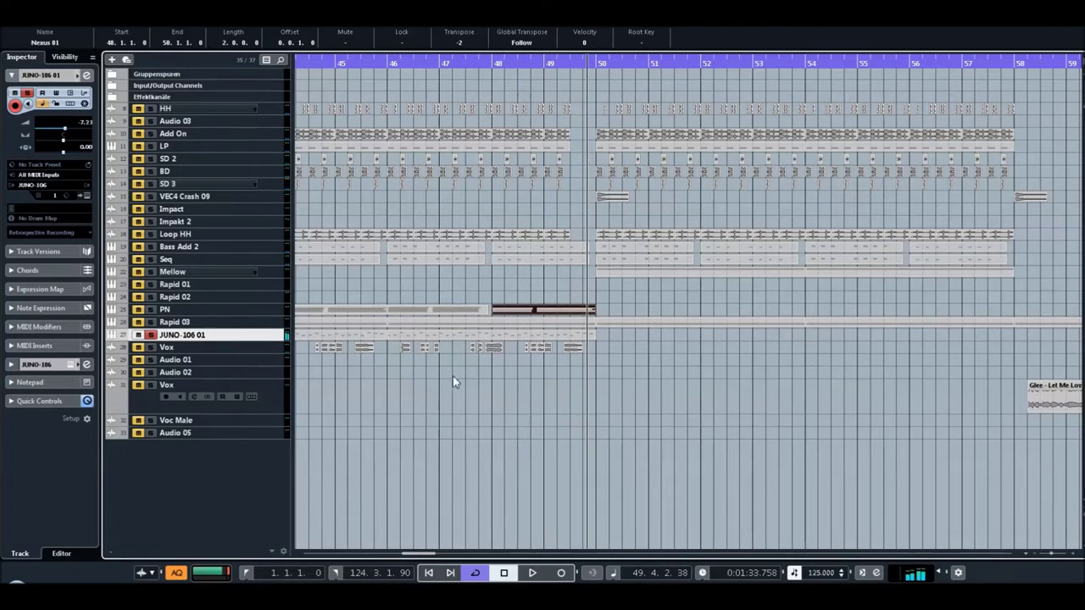
# Examine the note pattern of the JUNO-106 01 clip from bar 46 to 50 in the Key Editor
pyautogui.click(432, 335)
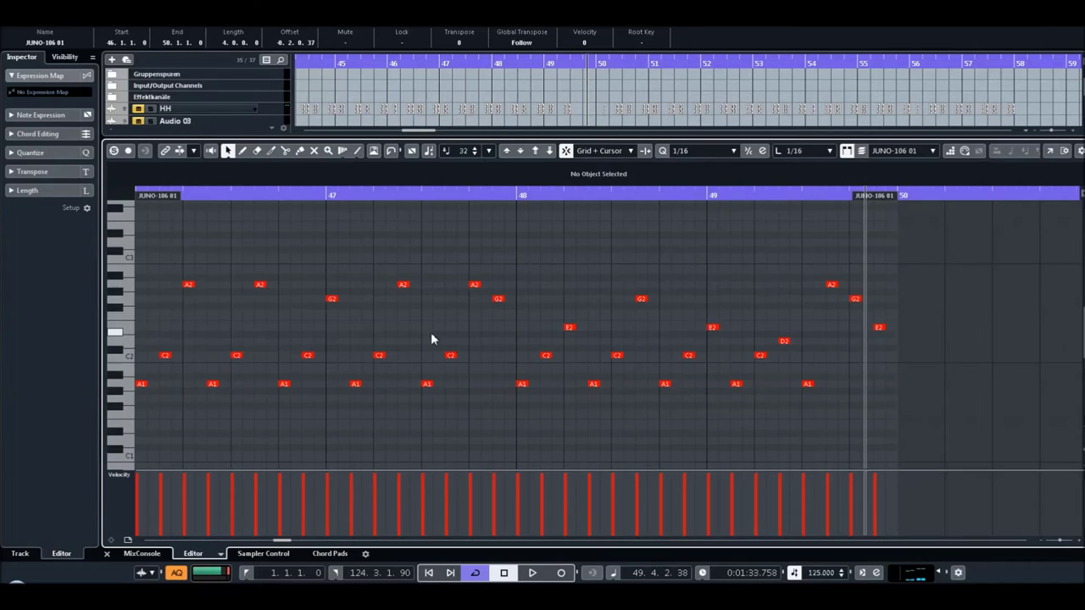
pyautogui.doubleClick(433, 335)
pyautogui.click(1044, 540)
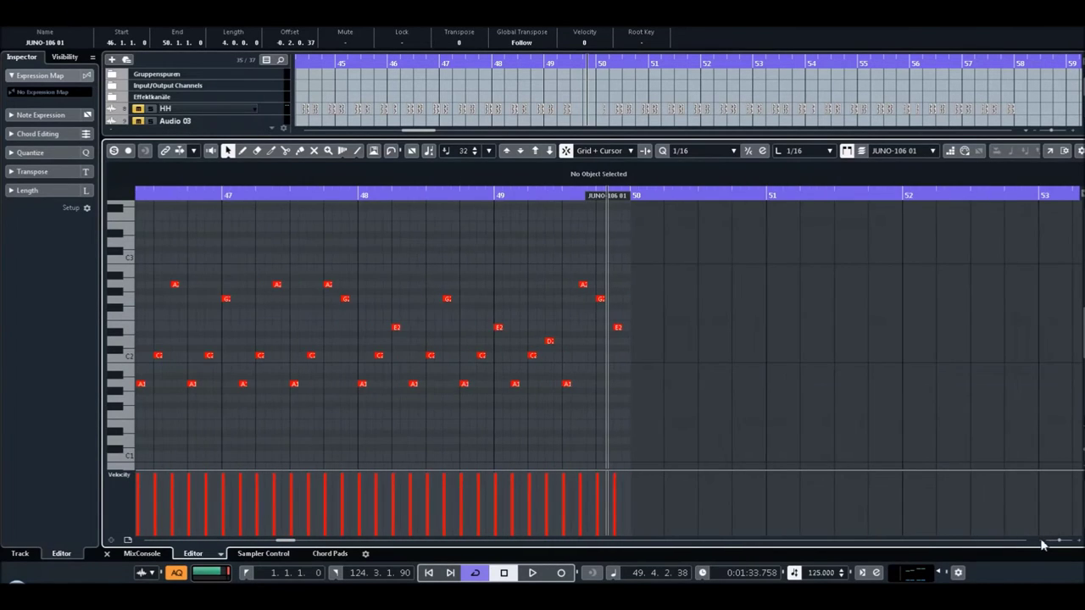
pyautogui.click(1043, 546)
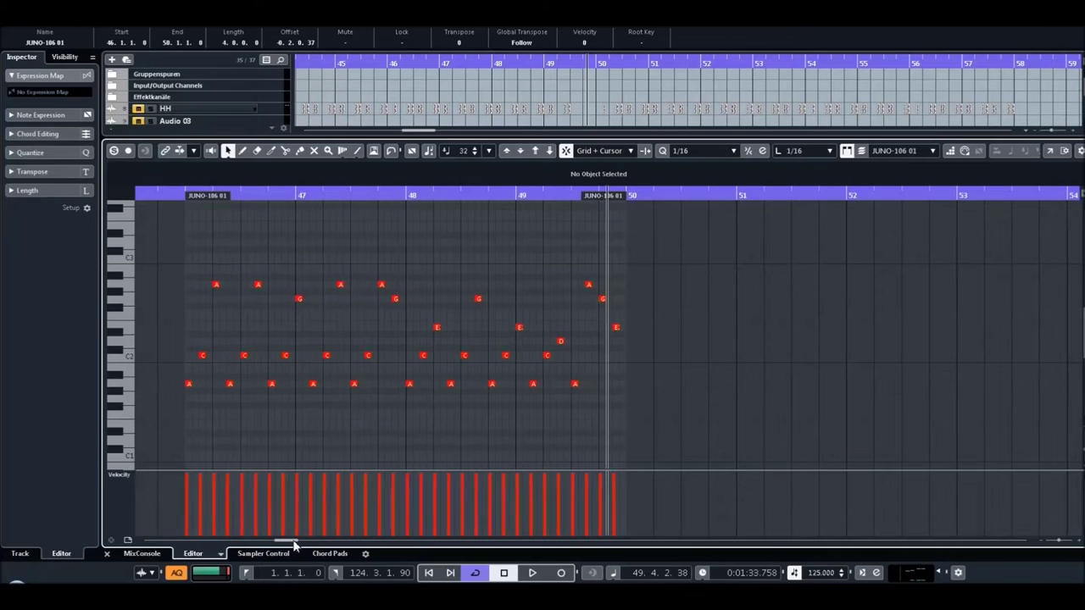
pyautogui.hscroll(-2, 291, 547)
pyautogui.hscroll(-2, 291, 547)
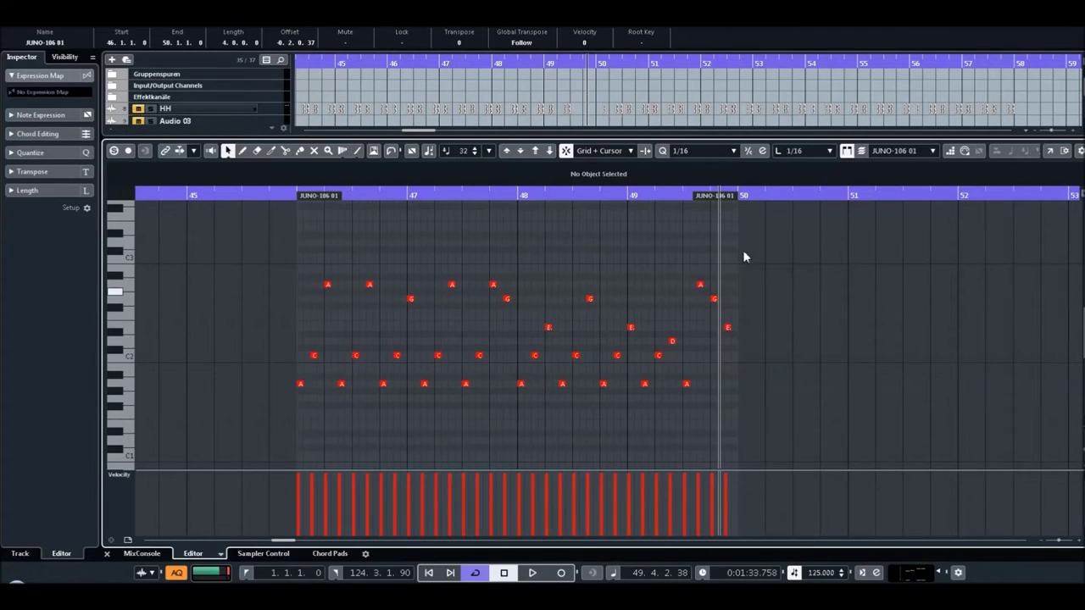
pyautogui.hotkey('ctrl', 'e')
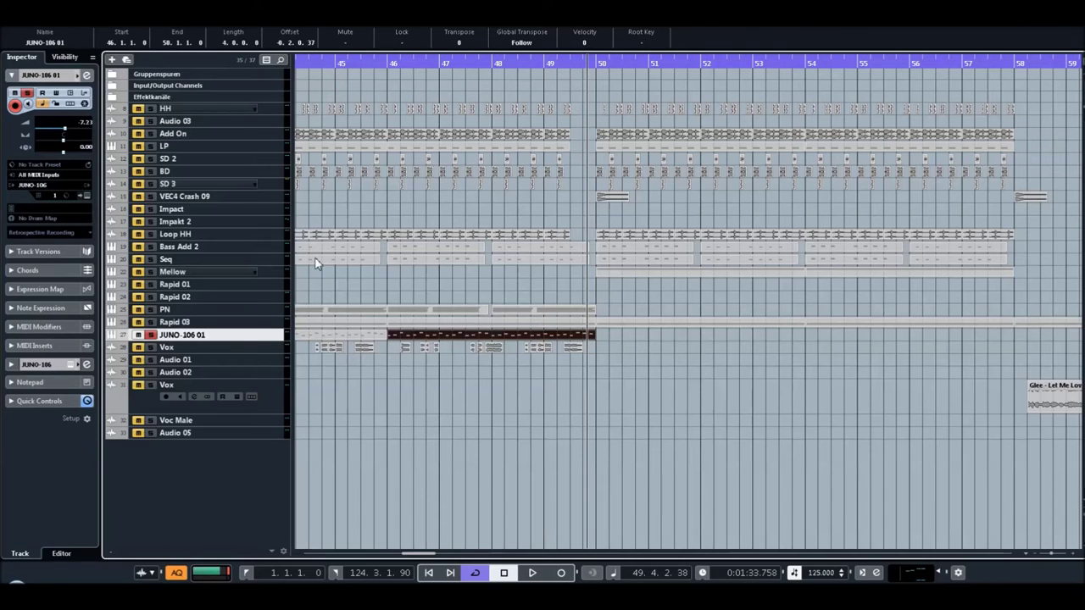
# Check the JUNO-106 instrument's patch, audition it on its on-screen keyboard, and close the plug-in window
pyautogui.click(87, 364)
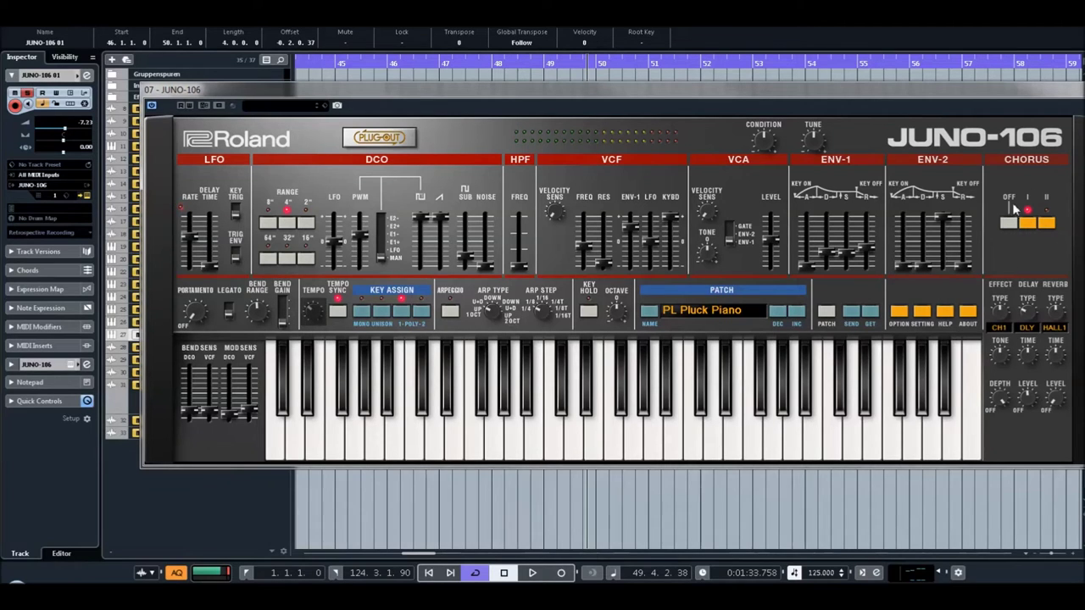
pyautogui.moveTo(570, 454); pyautogui.dragTo(276, 450)
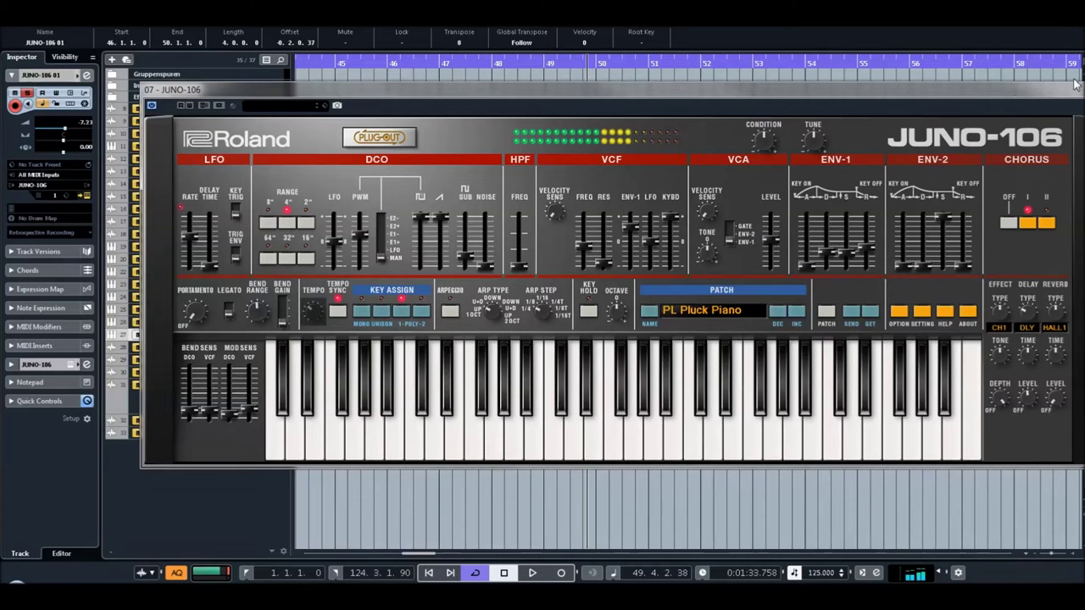
pyautogui.moveTo(1076, 88); pyautogui.dragTo(1009, 103)
pyautogui.click(1008, 102)
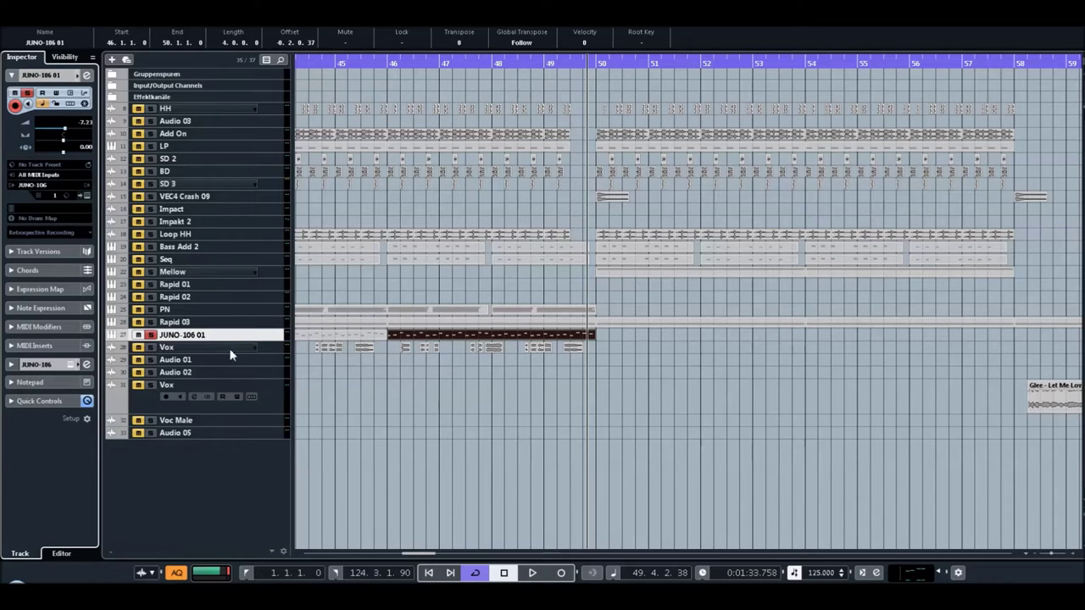
# Turn off all solos and play the full arrangement from bar 22 to about bar 40
pyautogui.moveTo(430, 552); pyautogui.dragTo(396, 558)
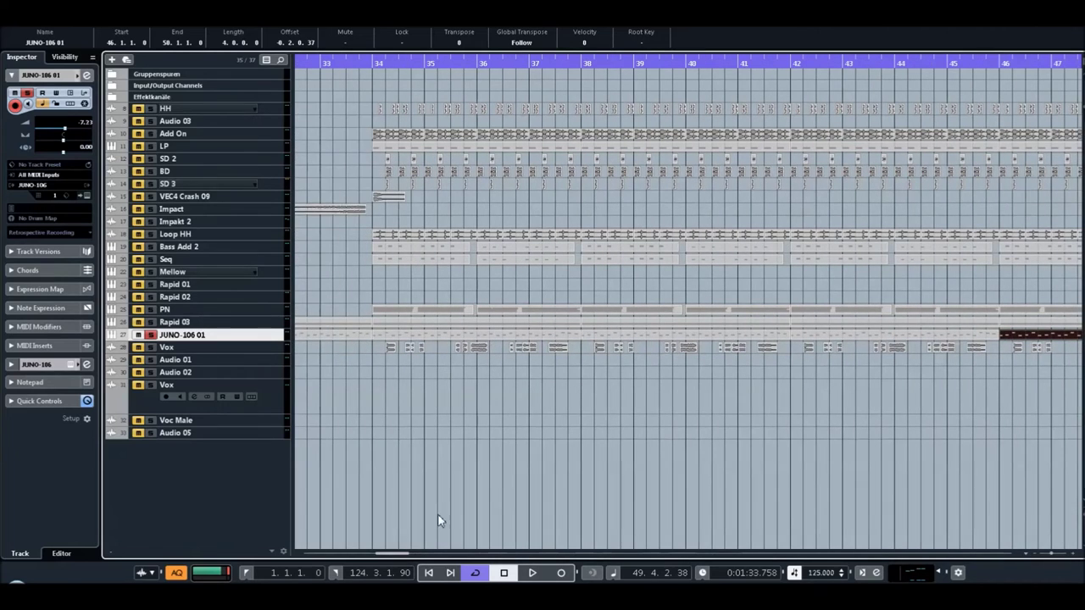
pyautogui.moveTo(1037, 559); pyautogui.dragTo(1022, 540)
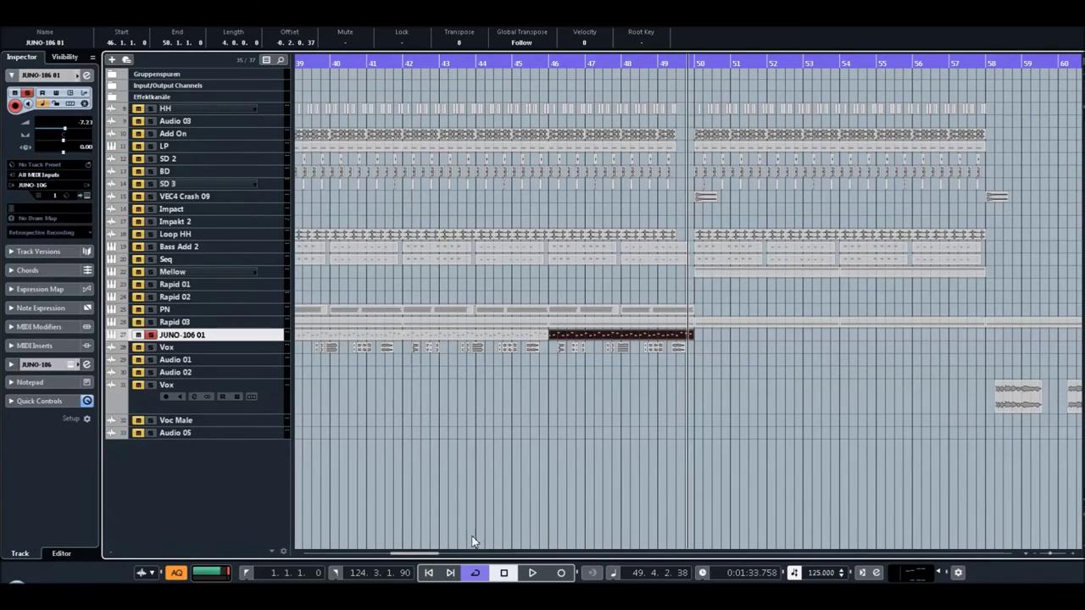
pyautogui.moveTo(420, 556); pyautogui.dragTo(360, 562)
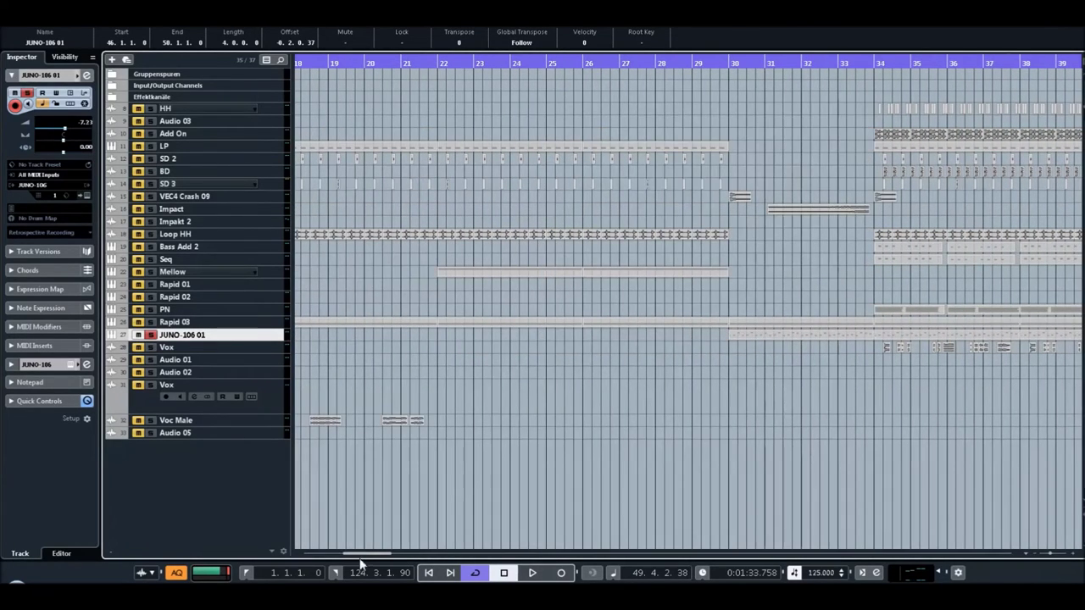
pyautogui.click(437, 64)
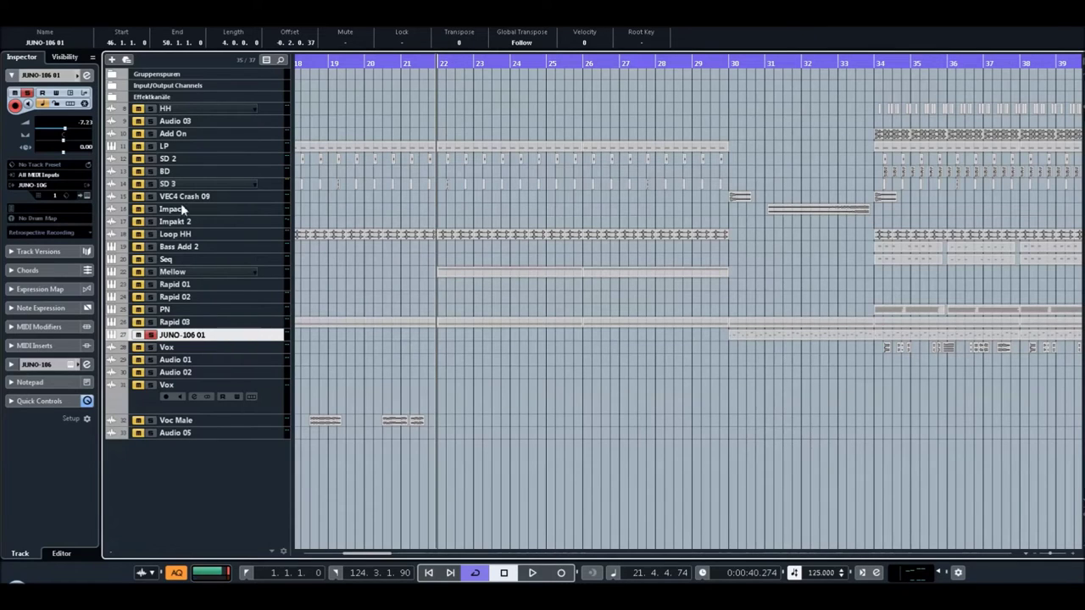
pyautogui.press('s')
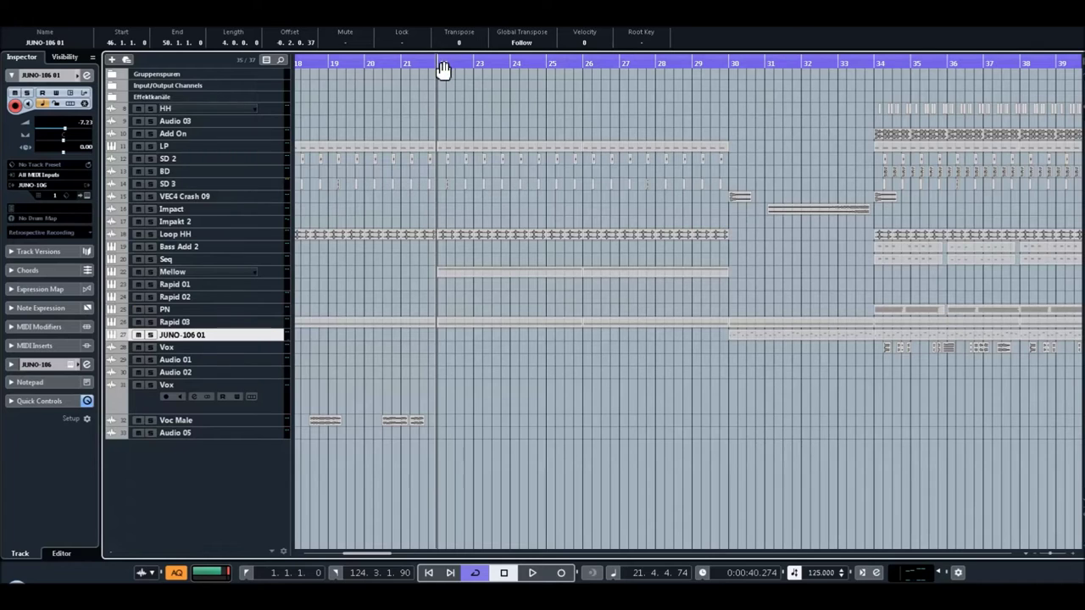
pyautogui.moveTo(439, 78); pyautogui.dragTo(448, 68)
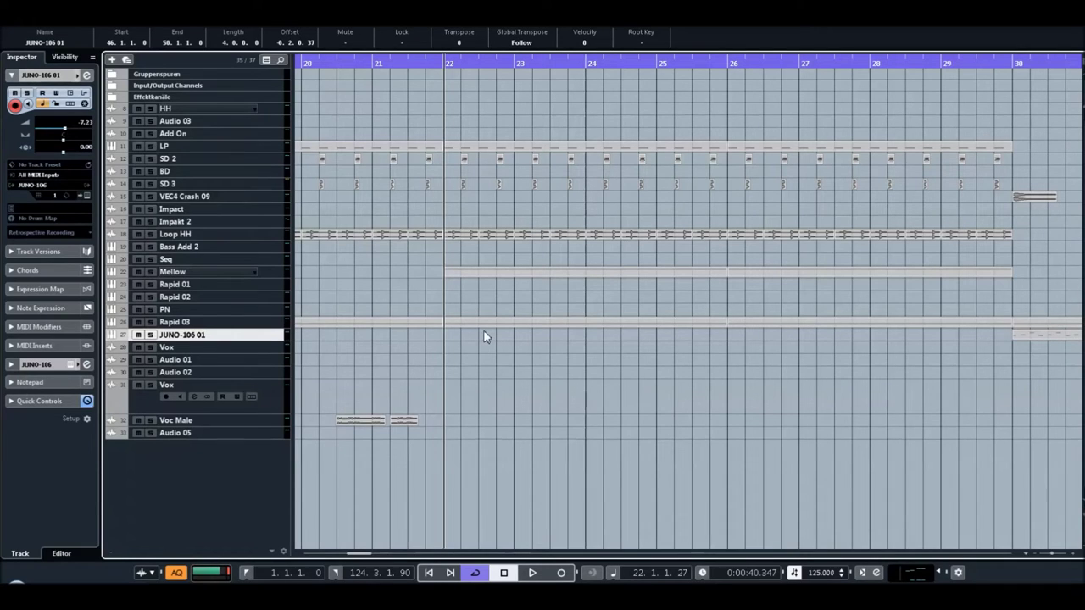
pyautogui.press('space')
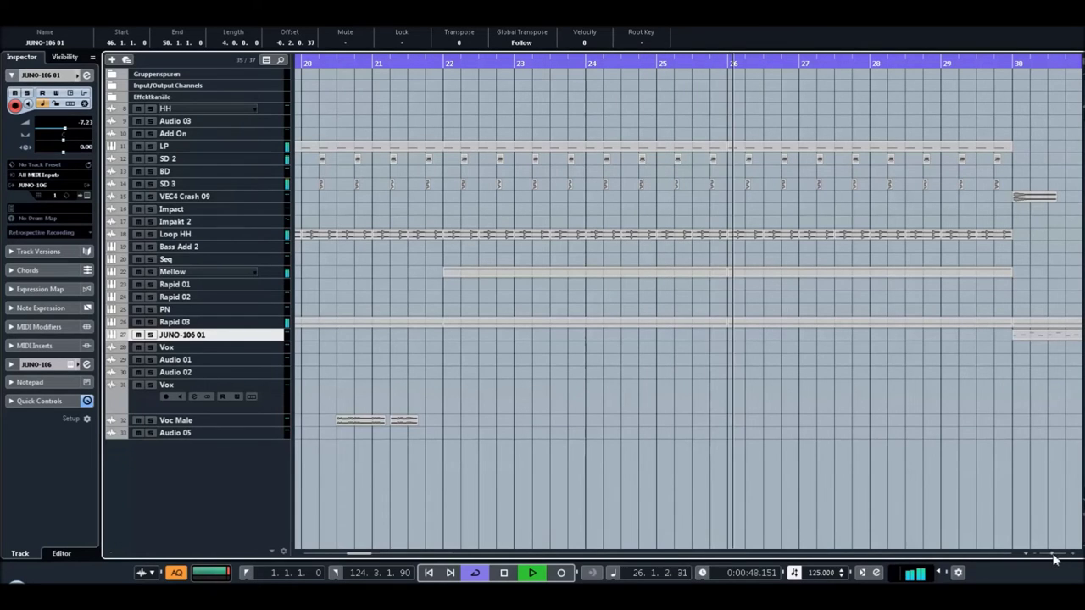
pyautogui.moveTo(1051, 556); pyautogui.dragTo(972, 526)
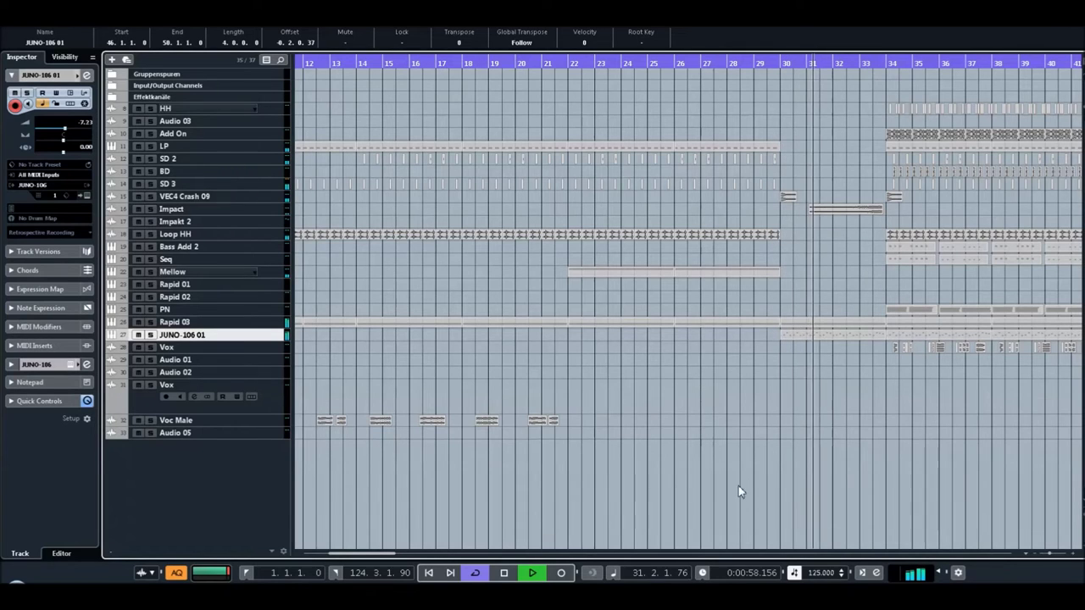
pyautogui.moveTo(367, 556); pyautogui.dragTo(390, 556)
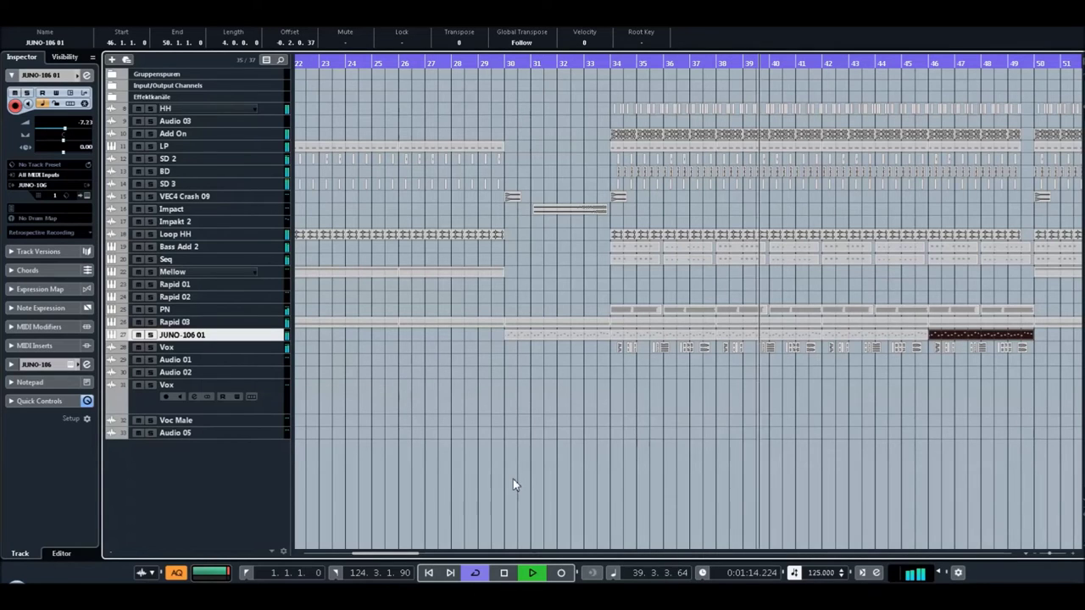
pyautogui.press('space')
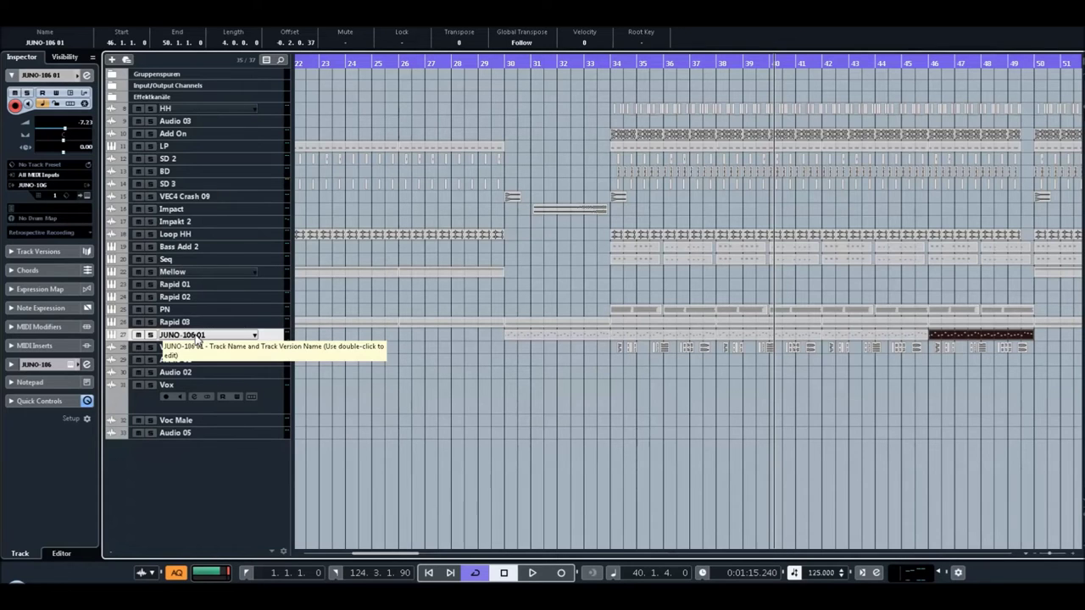
# Play the full arrangement from bar 62 to about bar 71
pyautogui.moveTo(405, 552); pyautogui.dragTo(458, 489)
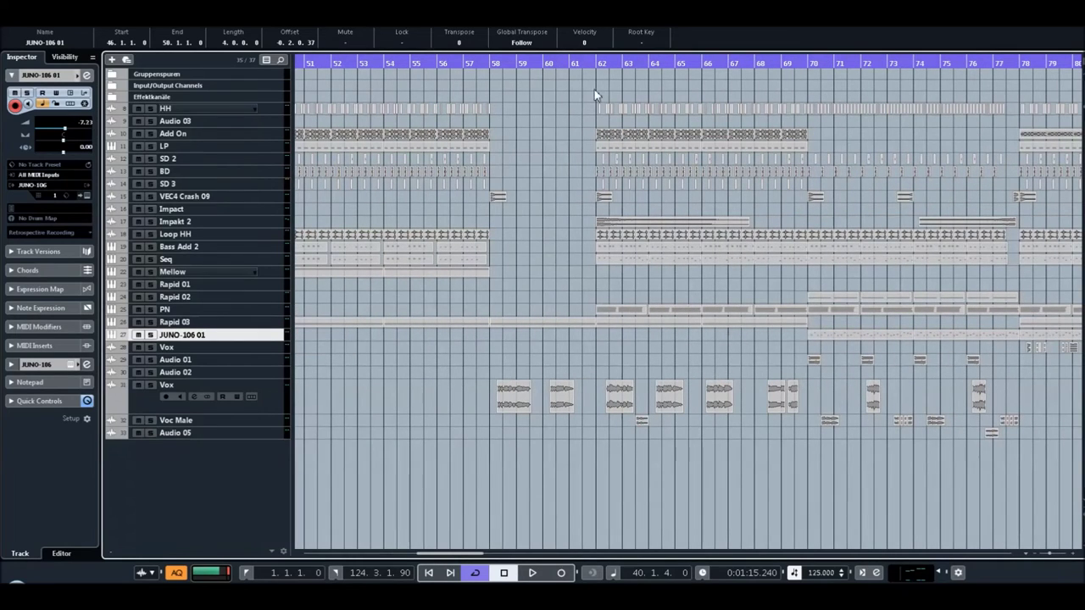
pyautogui.click(601, 66)
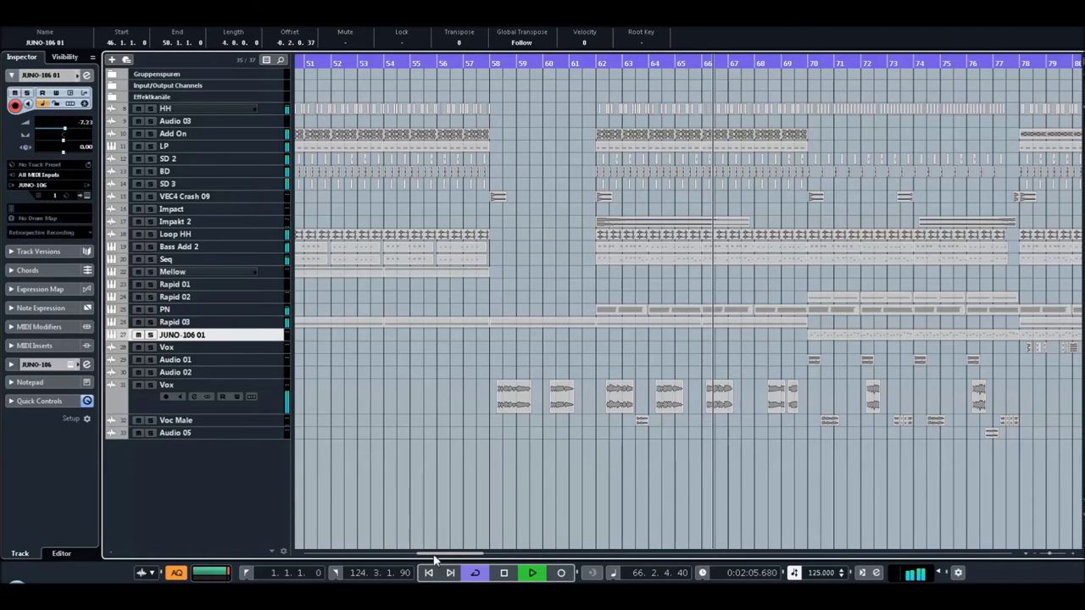
pyautogui.moveTo(436, 558); pyautogui.dragTo(464, 560)
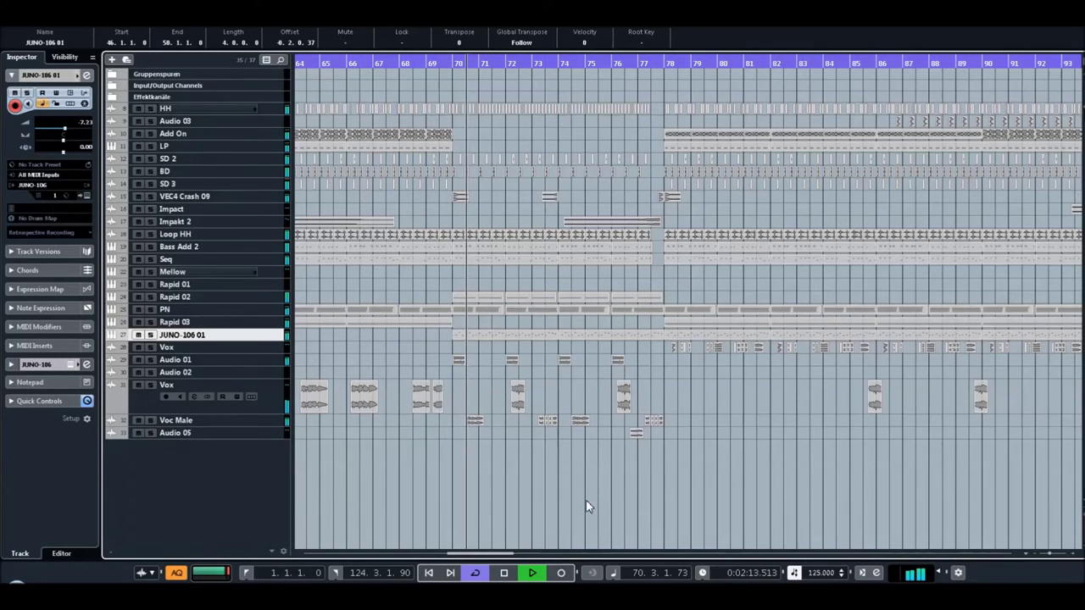
pyautogui.press('space')
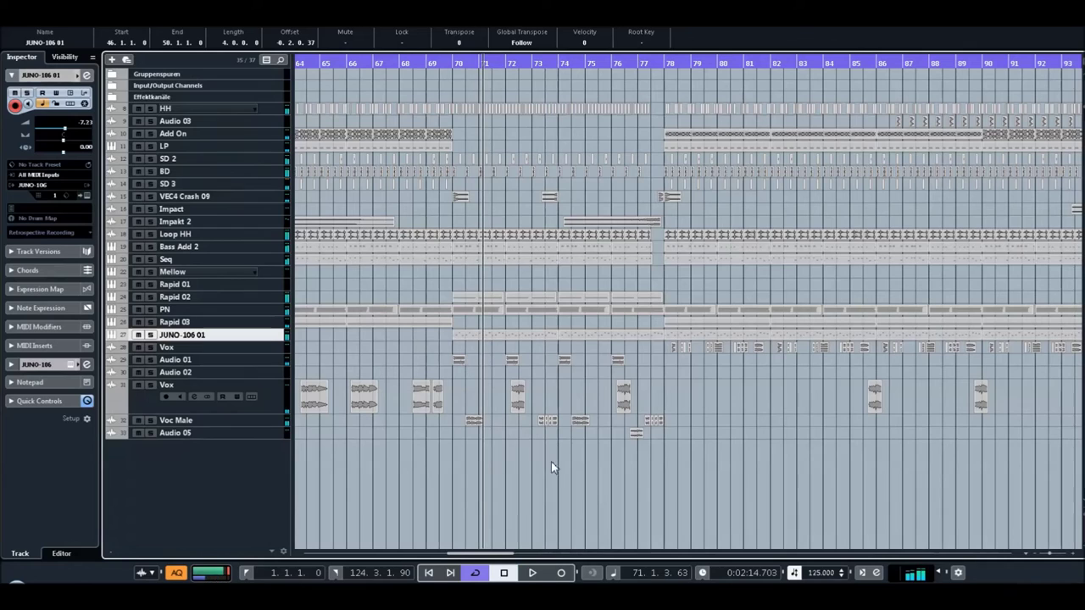
# Replay the section from bar 70 to about bar 74 with all tracks audible
pyautogui.click(458, 67)
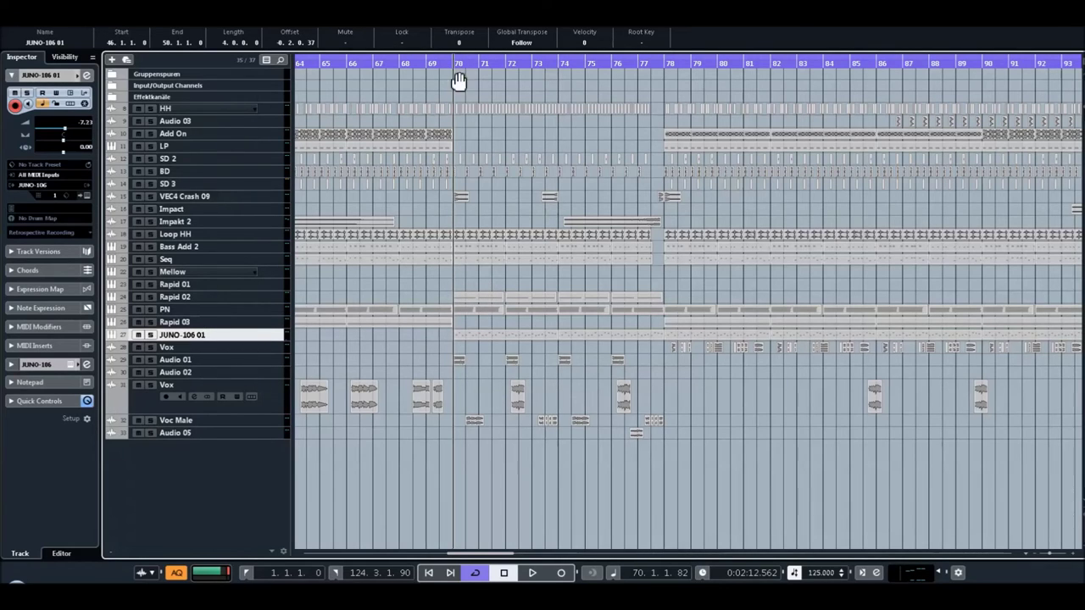
pyautogui.press('space')
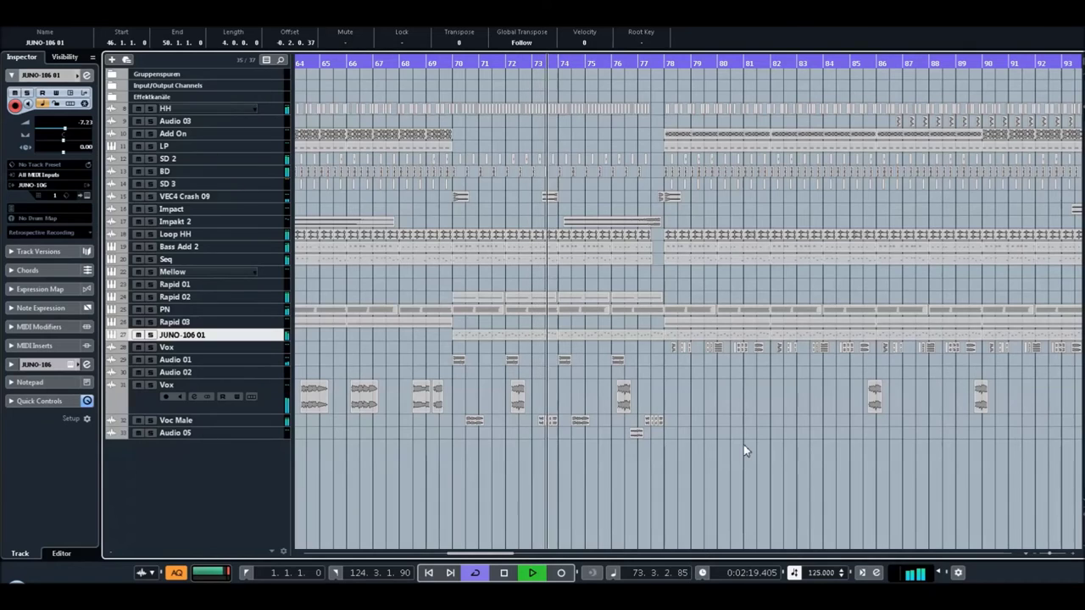
pyautogui.press('space')
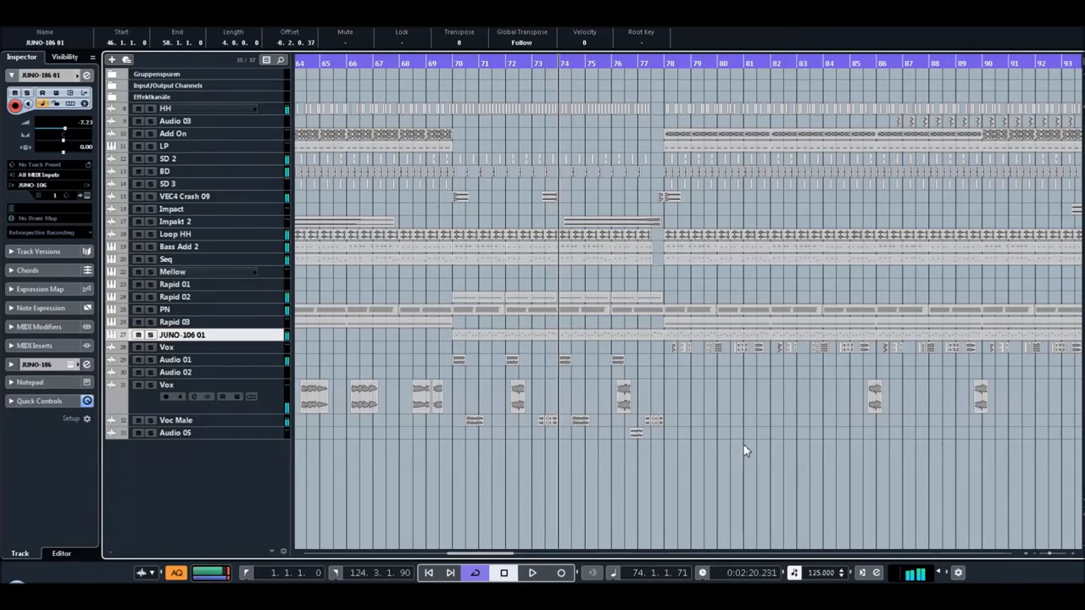
# Solo only the Rapid 02 track, play it from bar 70 past bar 78, and check its instrument preset during playback
pyautogui.click(220, 298)
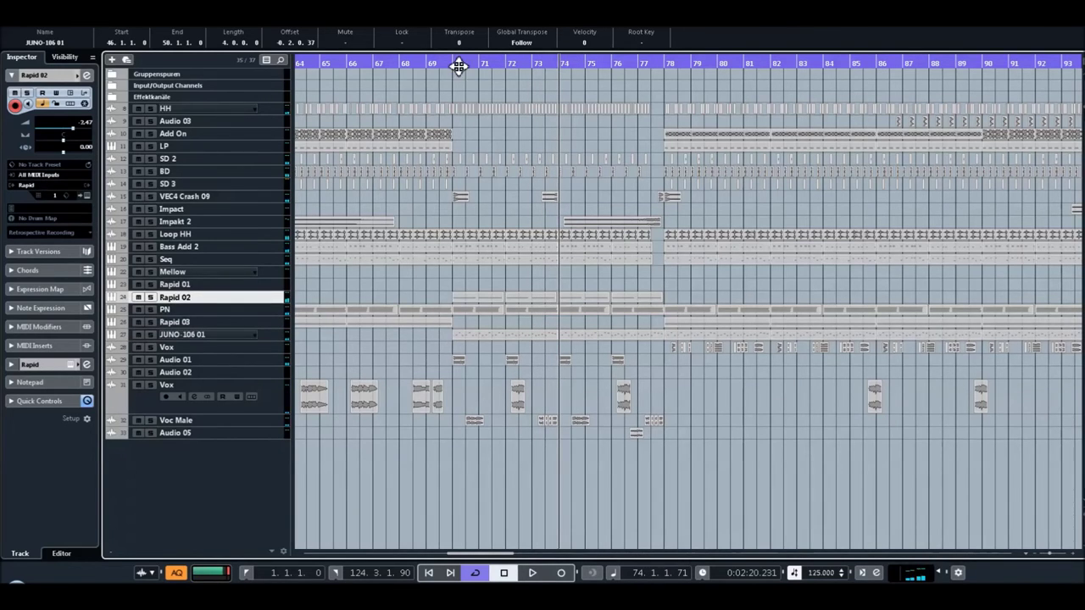
pyautogui.moveTo(458, 66); pyautogui.dragTo(457, 85)
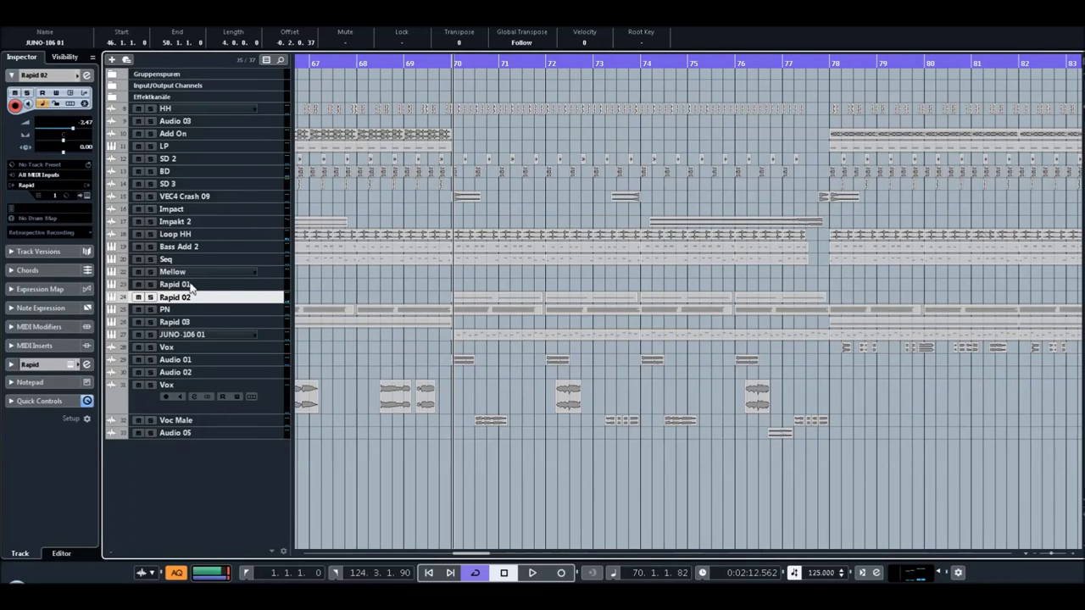
pyautogui.click(151, 298)
pyautogui.press('space')
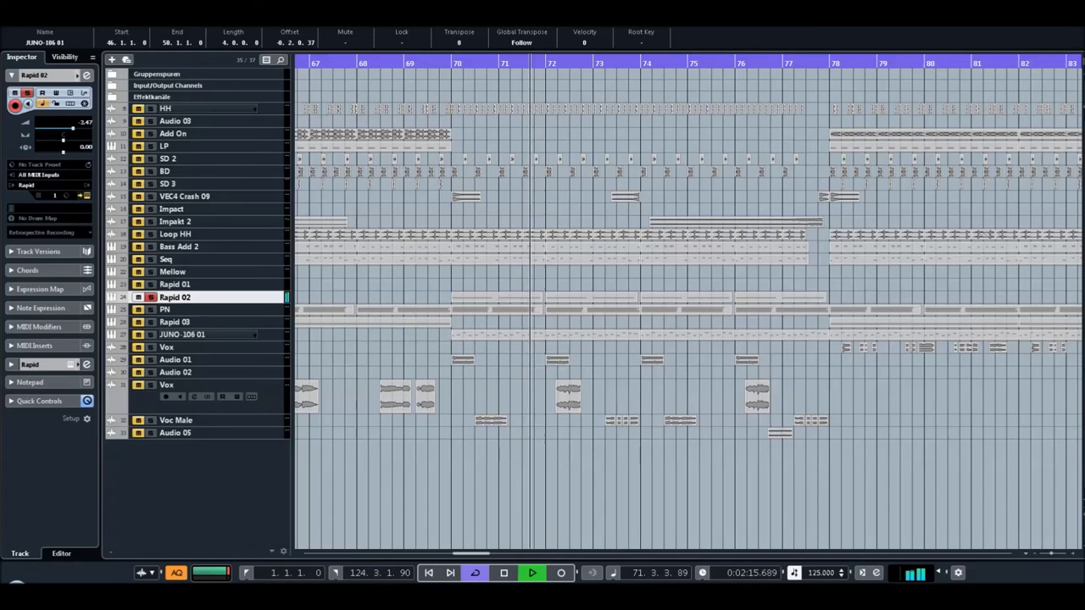
pyautogui.press('e')
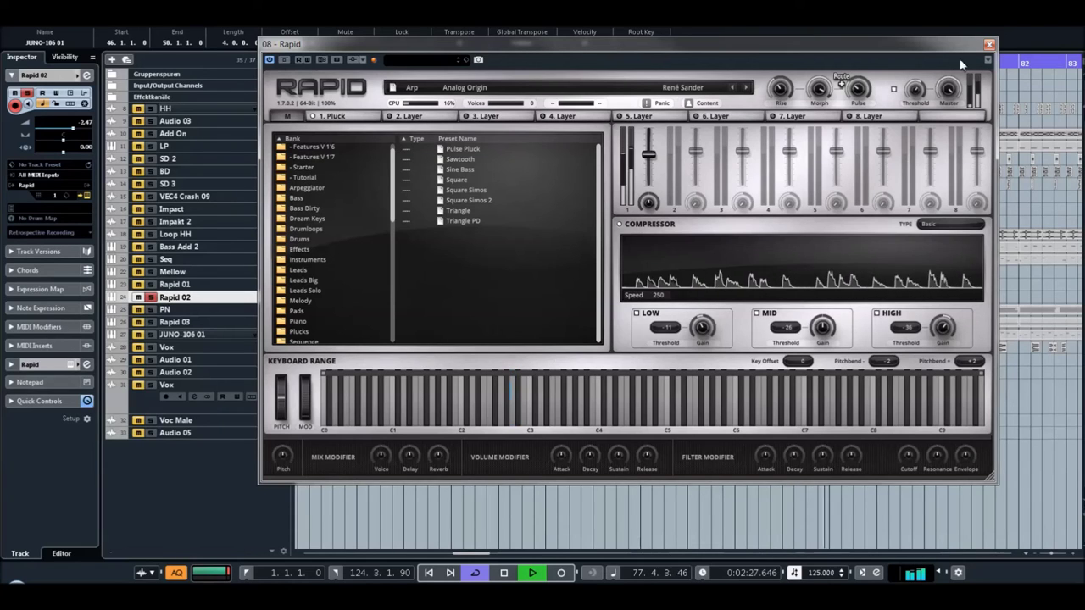
pyautogui.click(990, 44)
pyautogui.press('space')
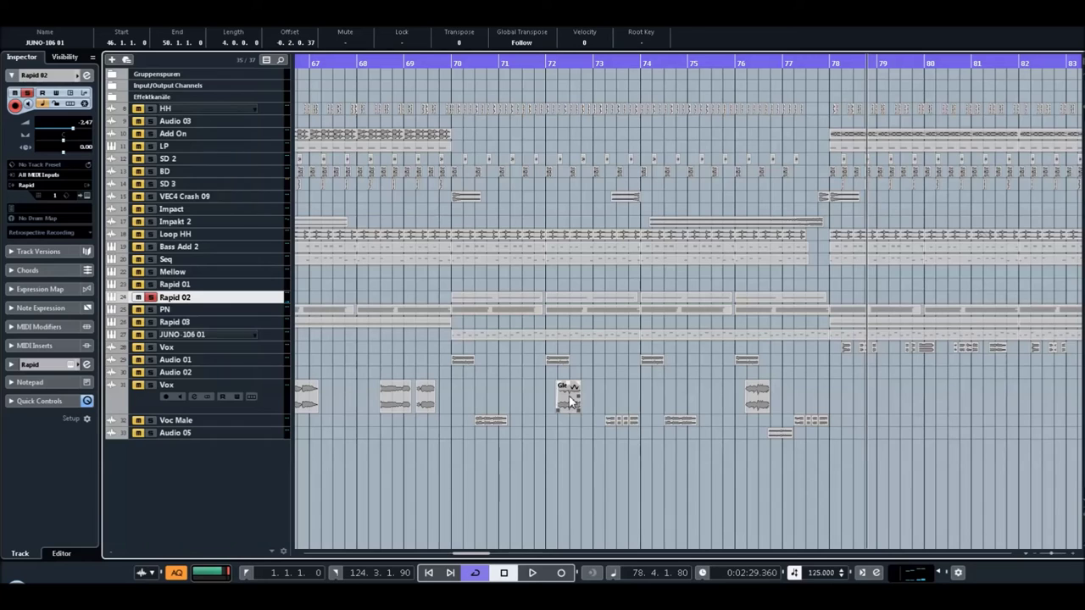
# Play from bar 78 with Rapid 03 also soloed, and copy the Rapid 02 clip at bar 76 to bar 78
pyautogui.moveTo(441, 554); pyautogui.dragTo(463, 554)
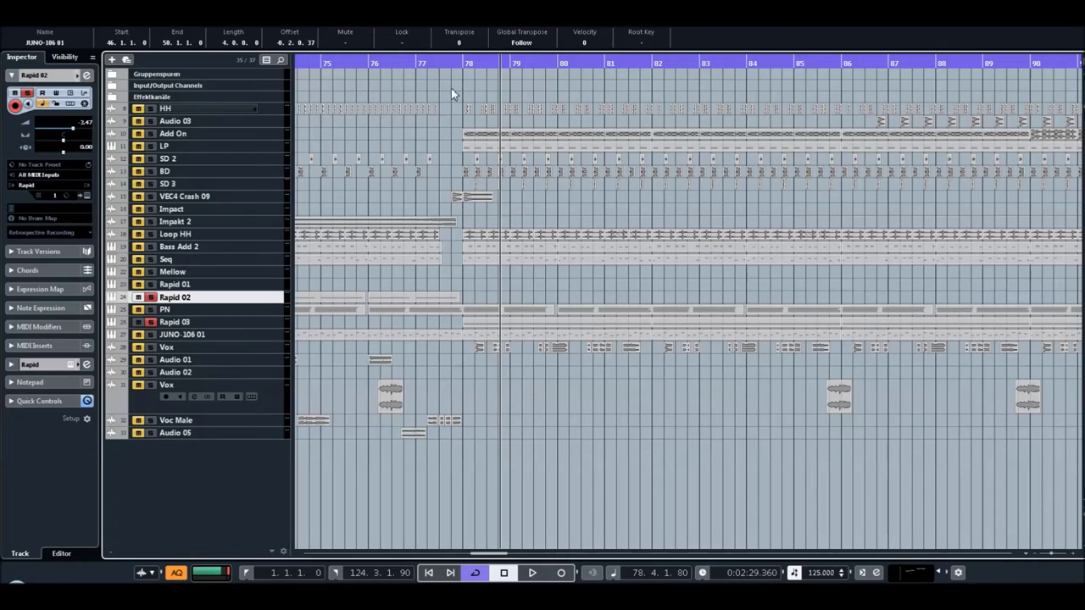
pyautogui.click(467, 68)
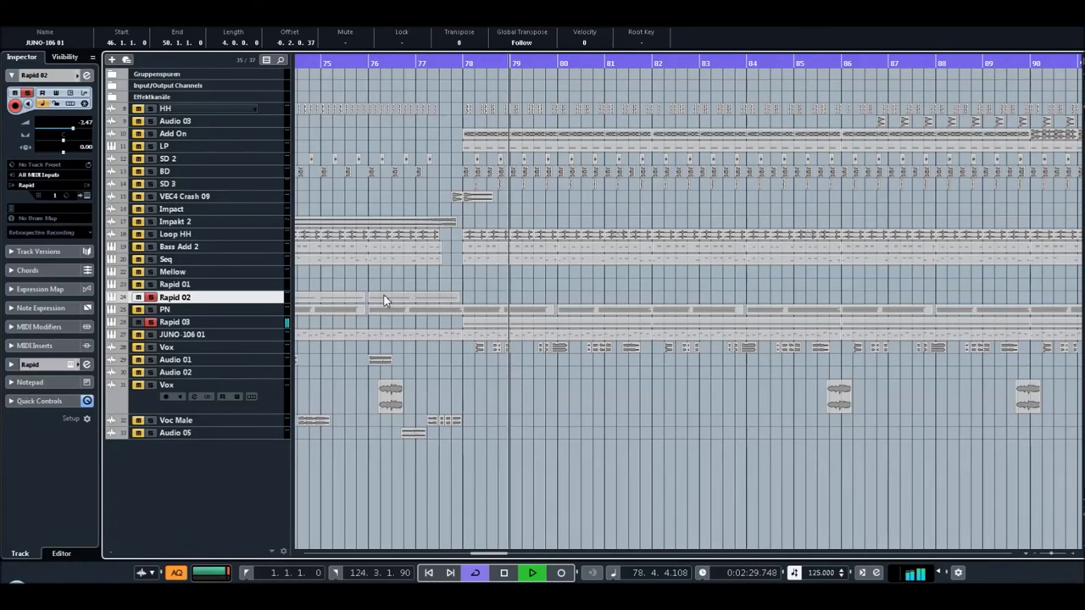
pyautogui.moveTo(384, 298); pyautogui.dragTo(478, 297)
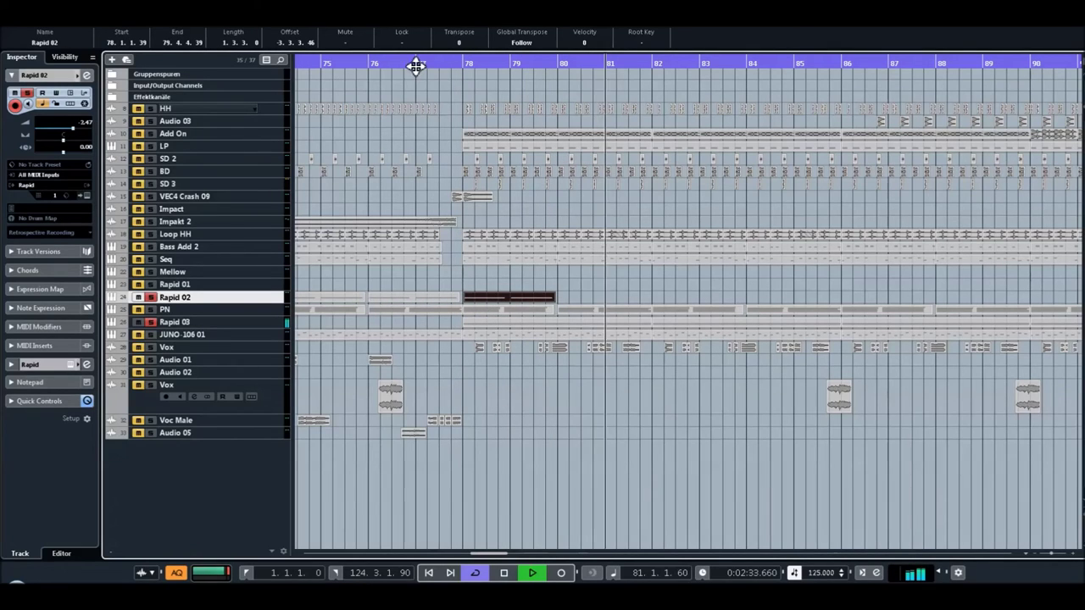
# Set the quantize value to 1/8, nudge the copied Rapid 02 clip to 77.4.4.113, and replay from about bar 76 with PN soloed
pyautogui.click(804, 78)
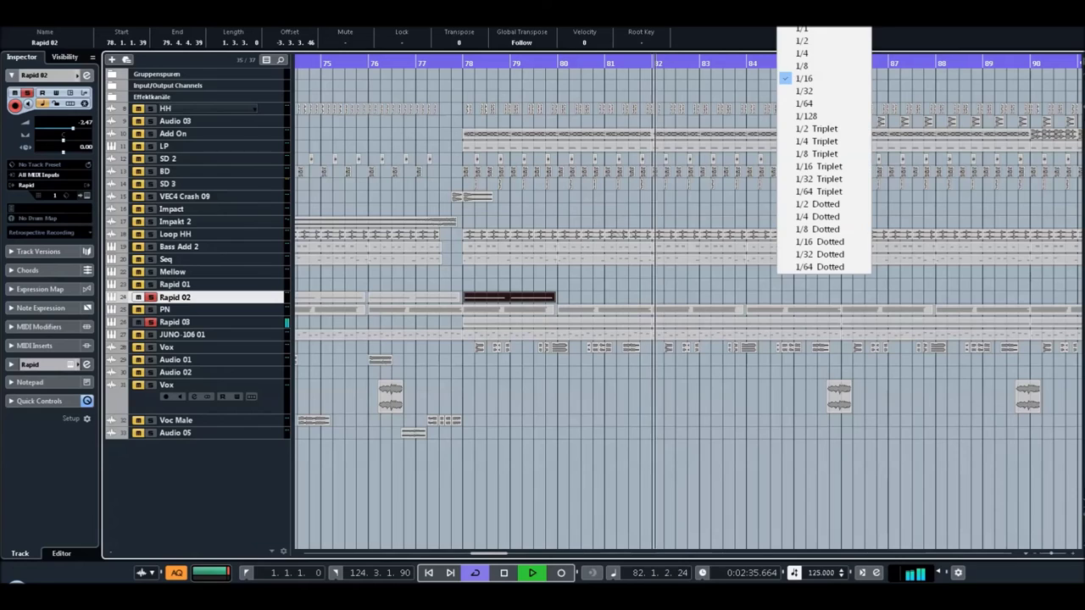
pyautogui.click(805, 65)
pyautogui.moveTo(475, 307); pyautogui.dragTo(474, 307)
pyautogui.click(389, 63)
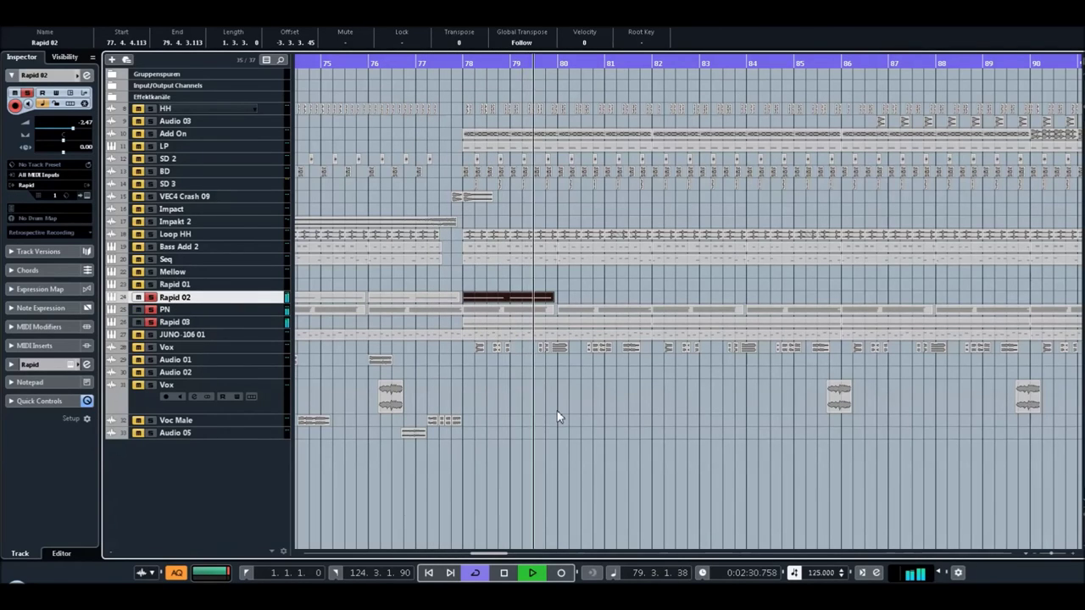
# Extend the Rapid 02 part to bar 86 by copying its bar 78 clip to bar 80 and both clips to bar 82
pyautogui.moveTo(501, 297); pyautogui.dragTo(588, 300)
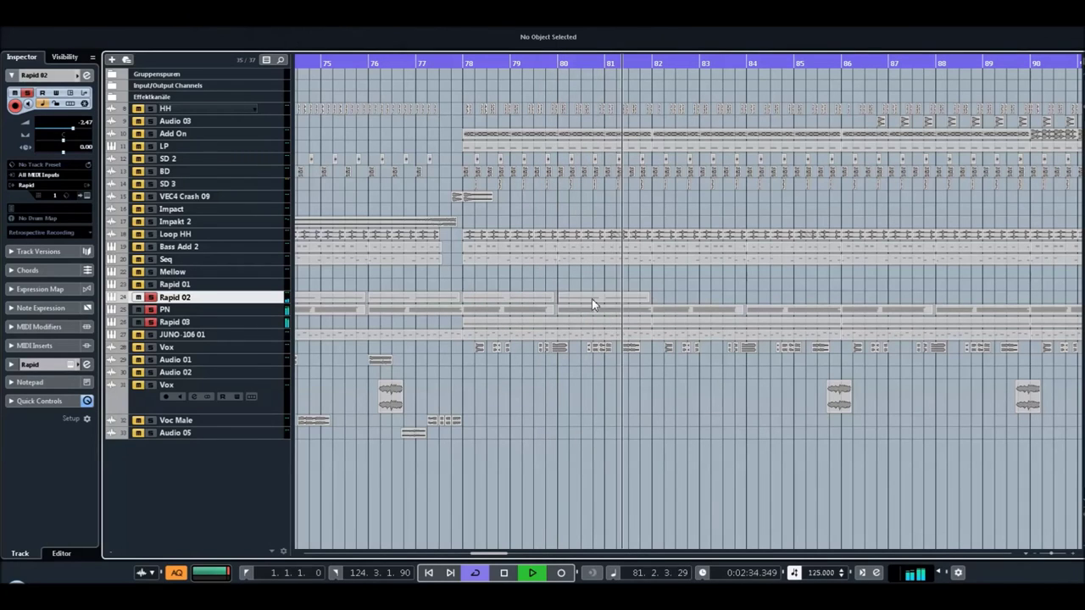
pyautogui.click(506, 297)
pyautogui.click(715, 74)
pyautogui.click(778, 34)
pyautogui.click(778, 34)
pyautogui.click(642, 32)
pyautogui.click(643, 55)
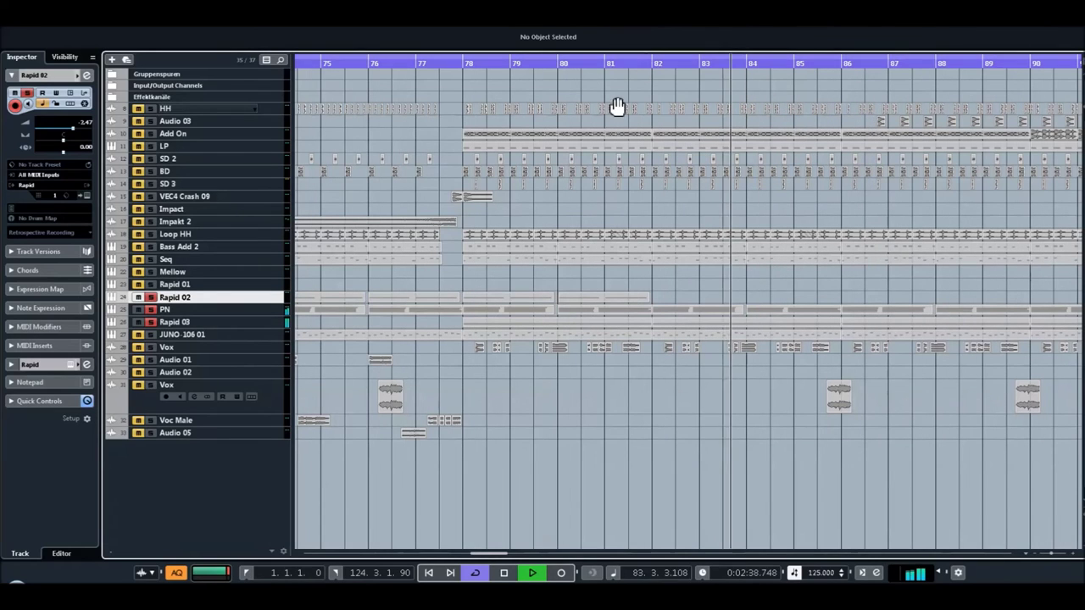
pyautogui.moveTo(578, 296); pyautogui.dragTo(576, 302)
pyautogui.moveTo(659, 295); pyautogui.dragTo(713, 298)
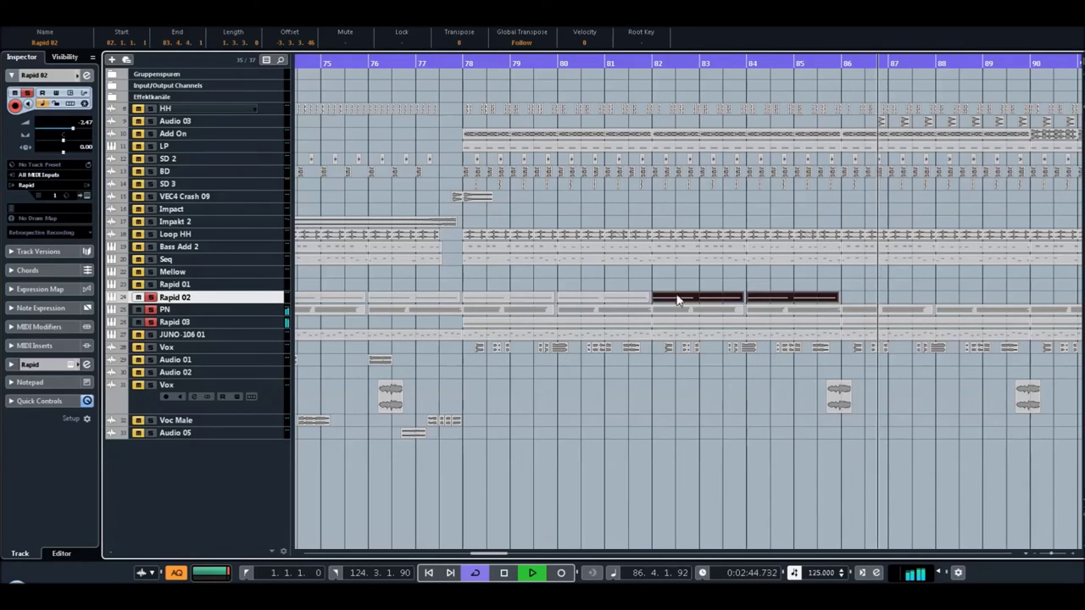
# Play the extended Rapid 02 part from bar 78 with Add On, SD 2 and BD soloed, and again with all solos off
pyautogui.click(462, 62)
pyautogui.press('h')
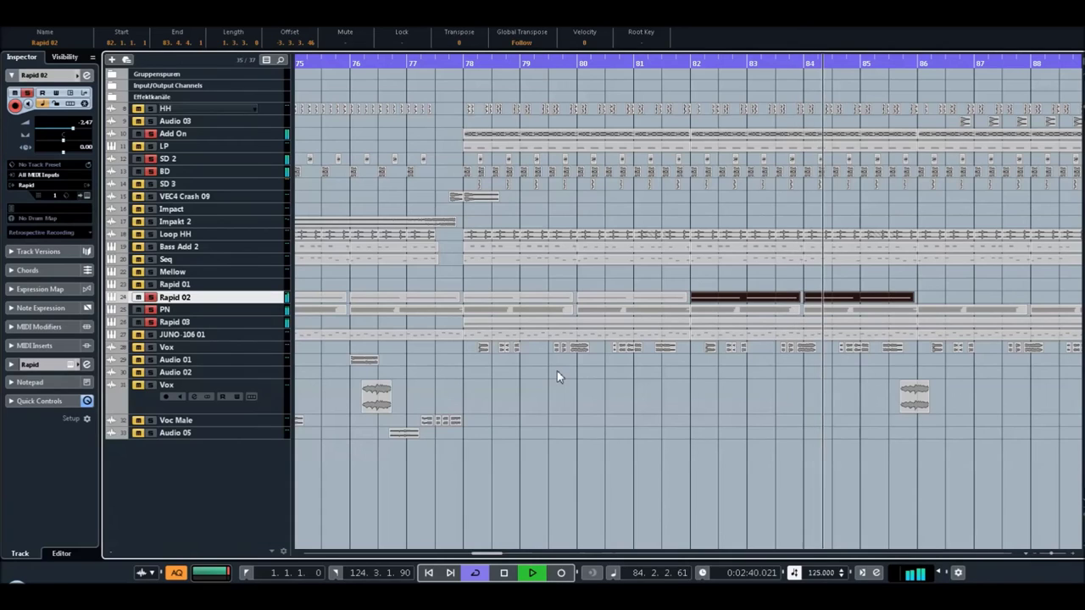
pyautogui.click(461, 66)
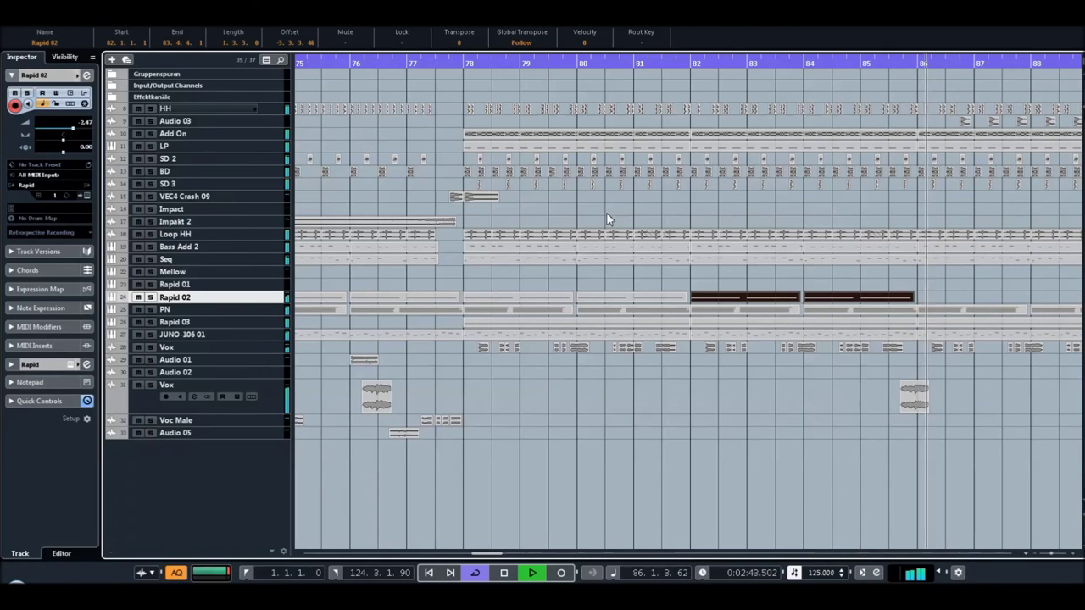
# Stop playback, inspect the Loop HH clips at bars 81 and 85 in the arrangement, and leave nothing selected
pyautogui.press('space')
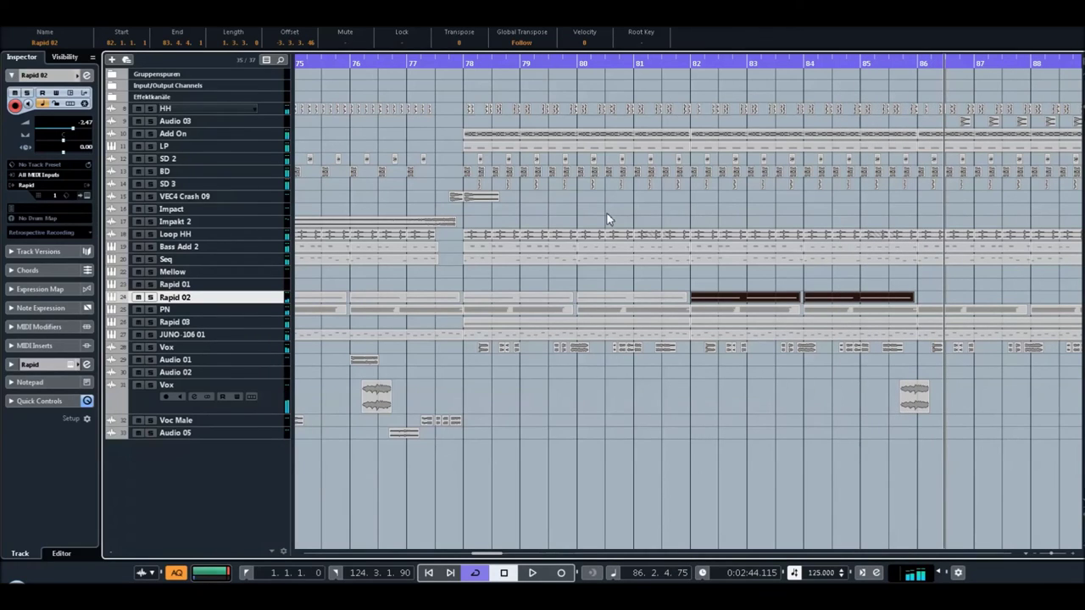
pyautogui.click(715, 286)
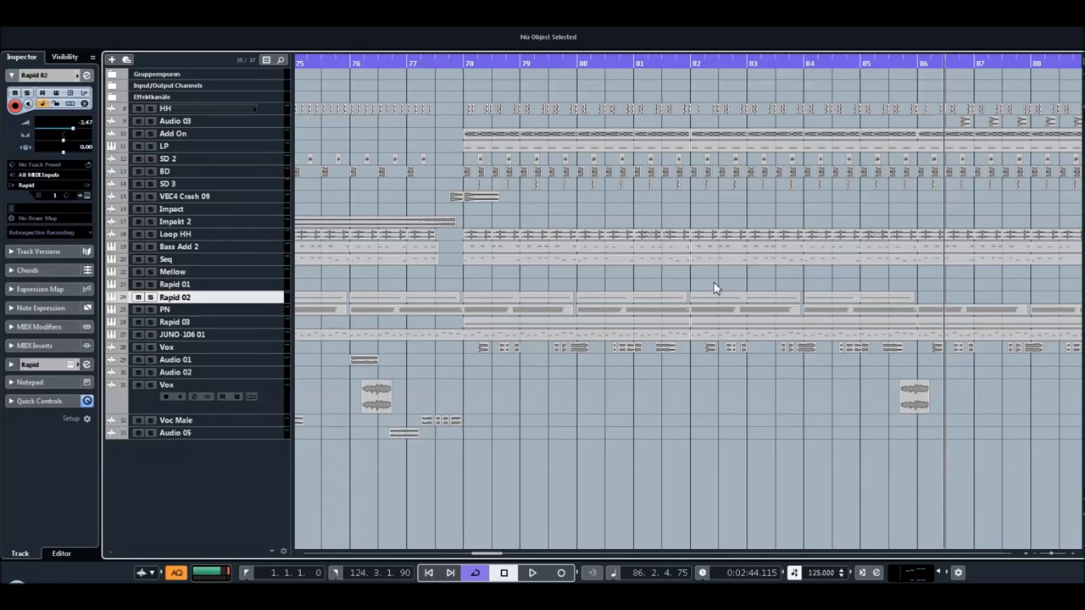
pyautogui.click(647, 236)
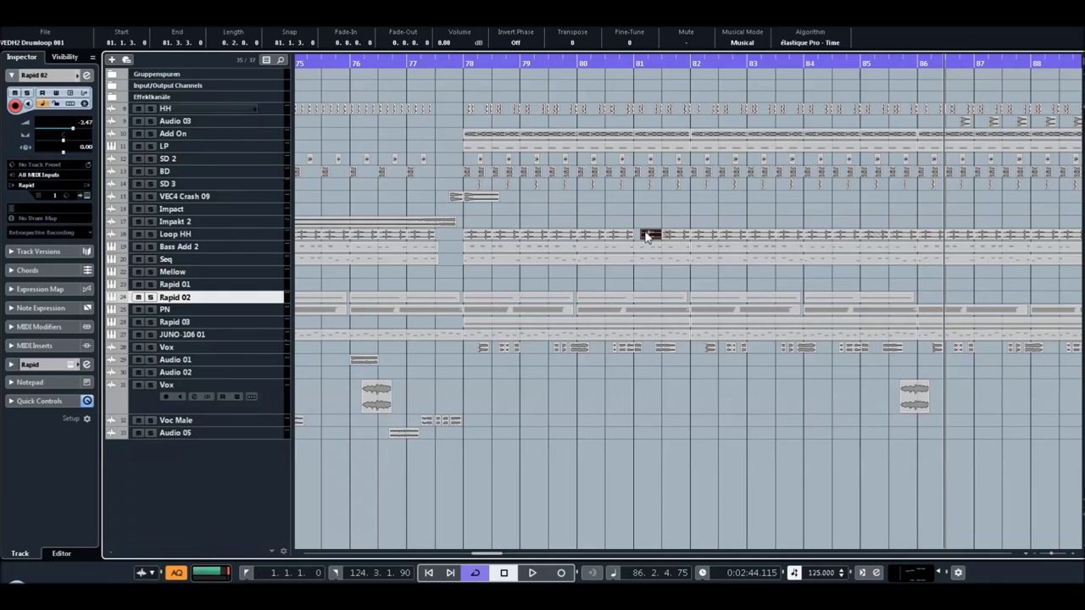
pyautogui.moveTo(649, 240); pyautogui.dragTo(645, 240)
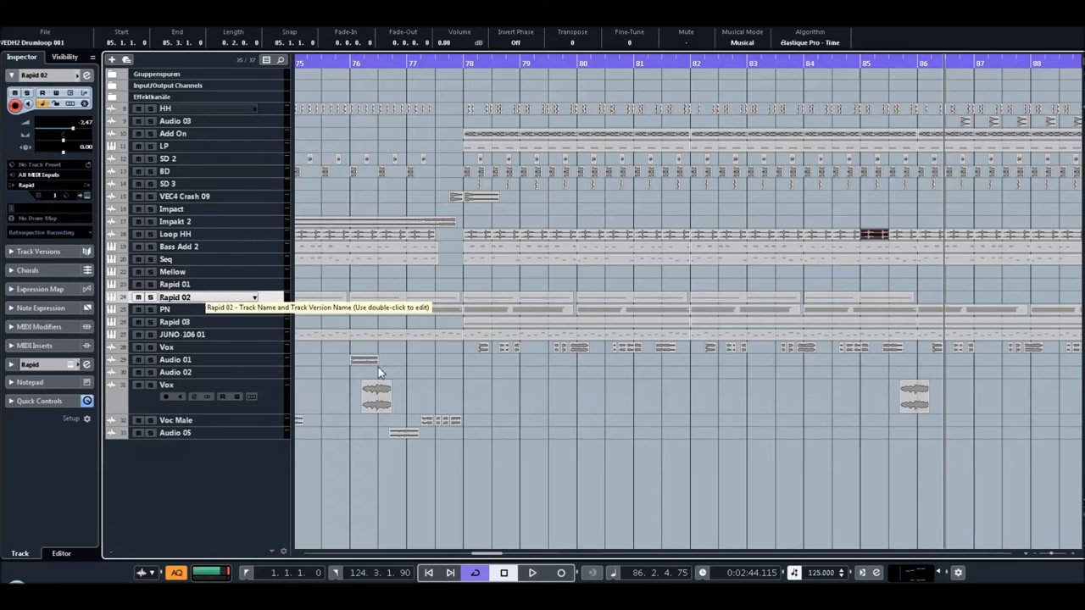
pyautogui.click(1035, 554)
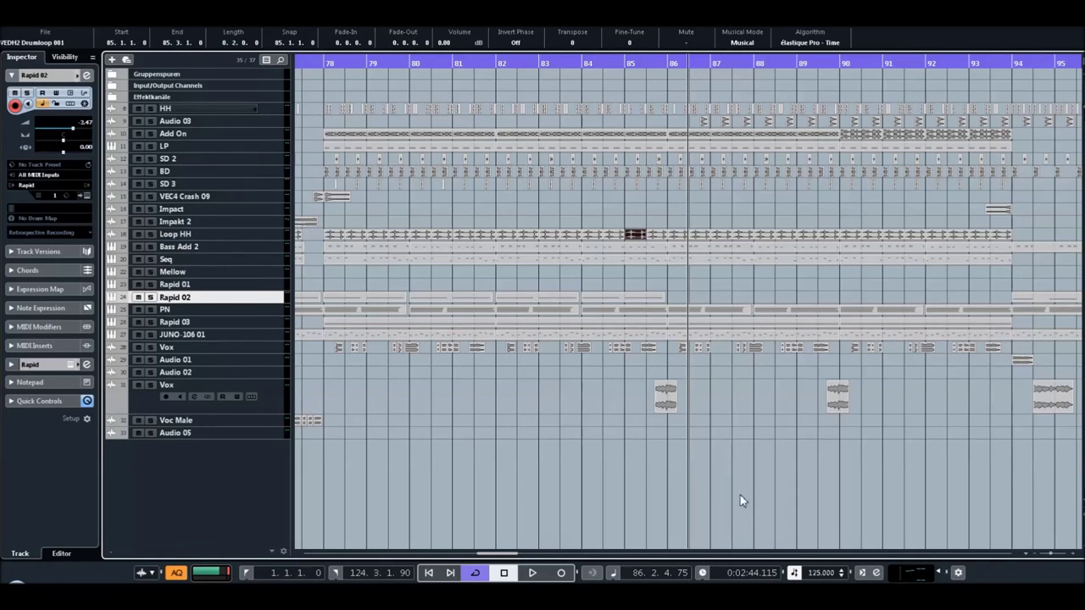
pyautogui.click(535, 218)
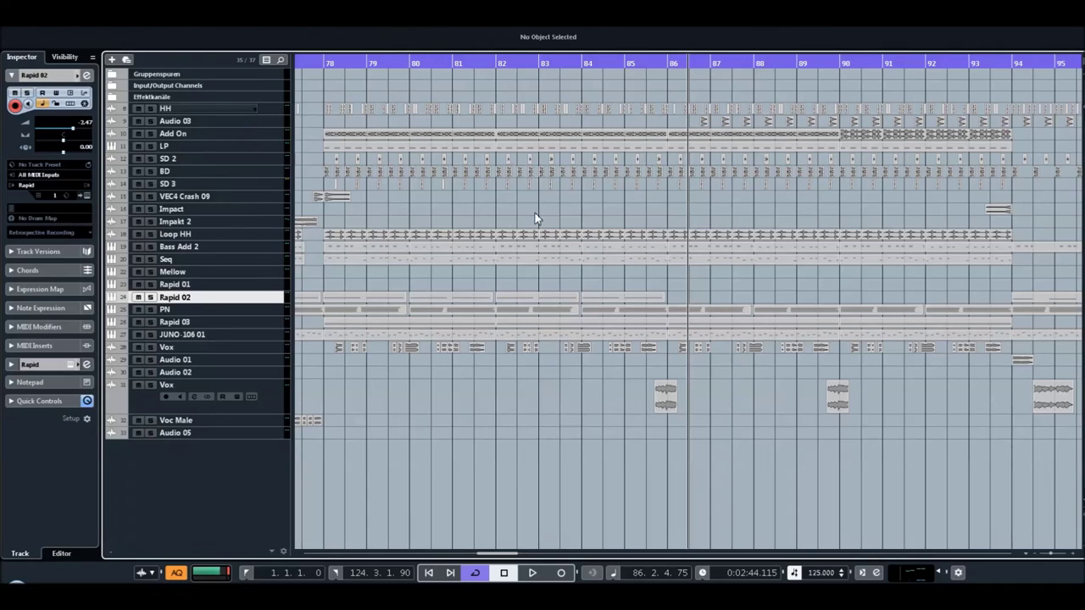